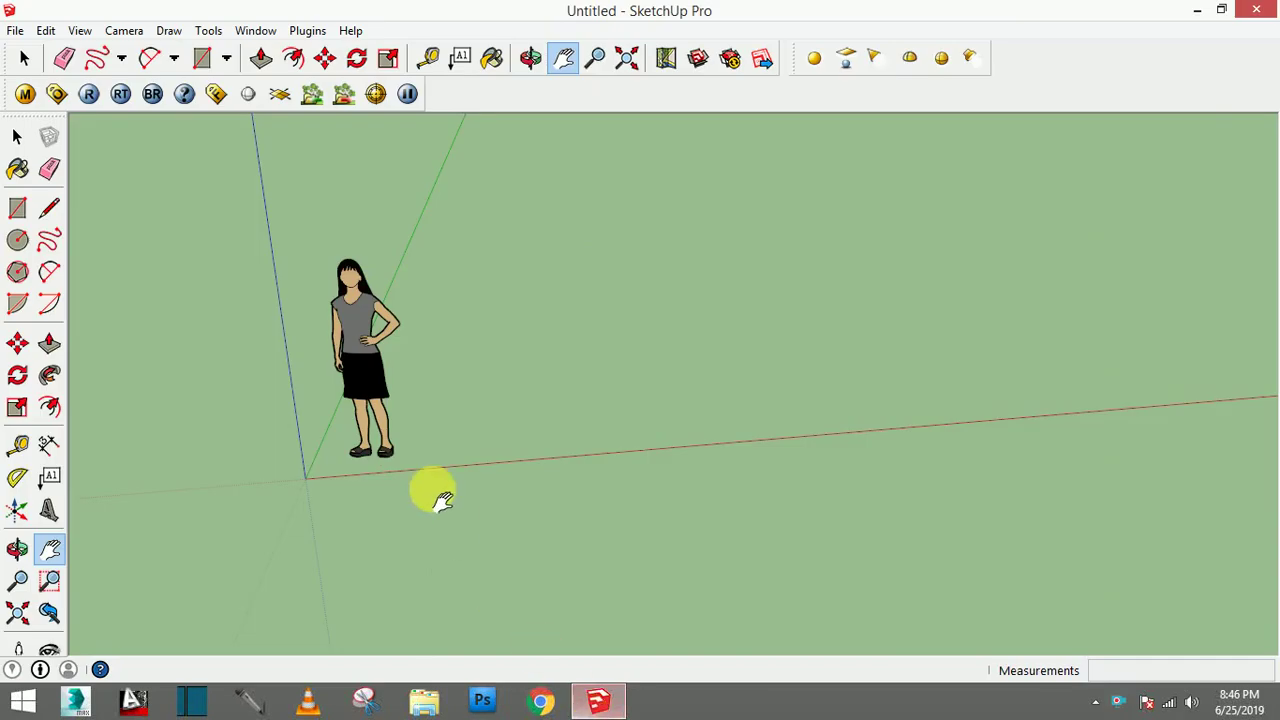
Pan, tilt and zoom in to frame the origin and the standing figure up close
mouse_move(436, 478)
left_mouse_down()
mouse_move(453, 440)
mouse_move(497, 417)
left_mouse_up()
middle_click_drag(497, 417, 531, 394)
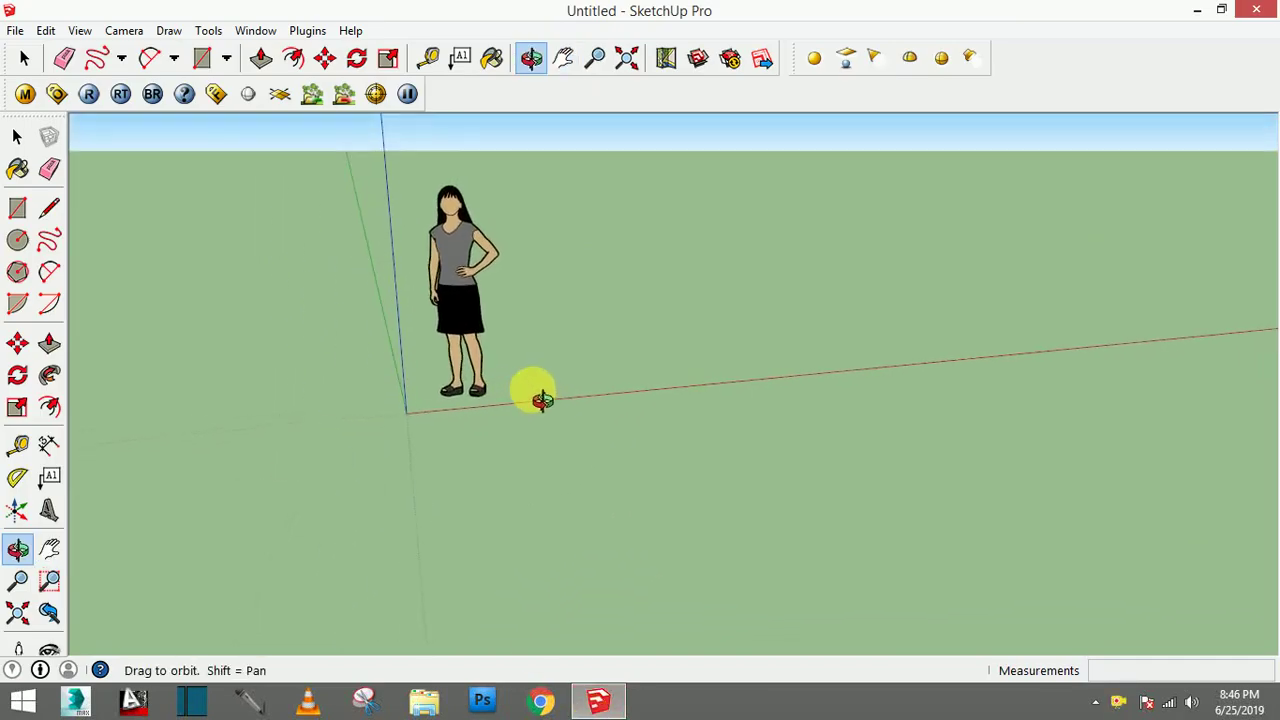
scroll(414, 431, "up", 2)
mouse_move(419, 417)
left_mouse_down()
mouse_move(520, 491)
mouse_move(514, 420)
mouse_move(543, 385)
mouse_move(563, 403)
left_mouse_up()
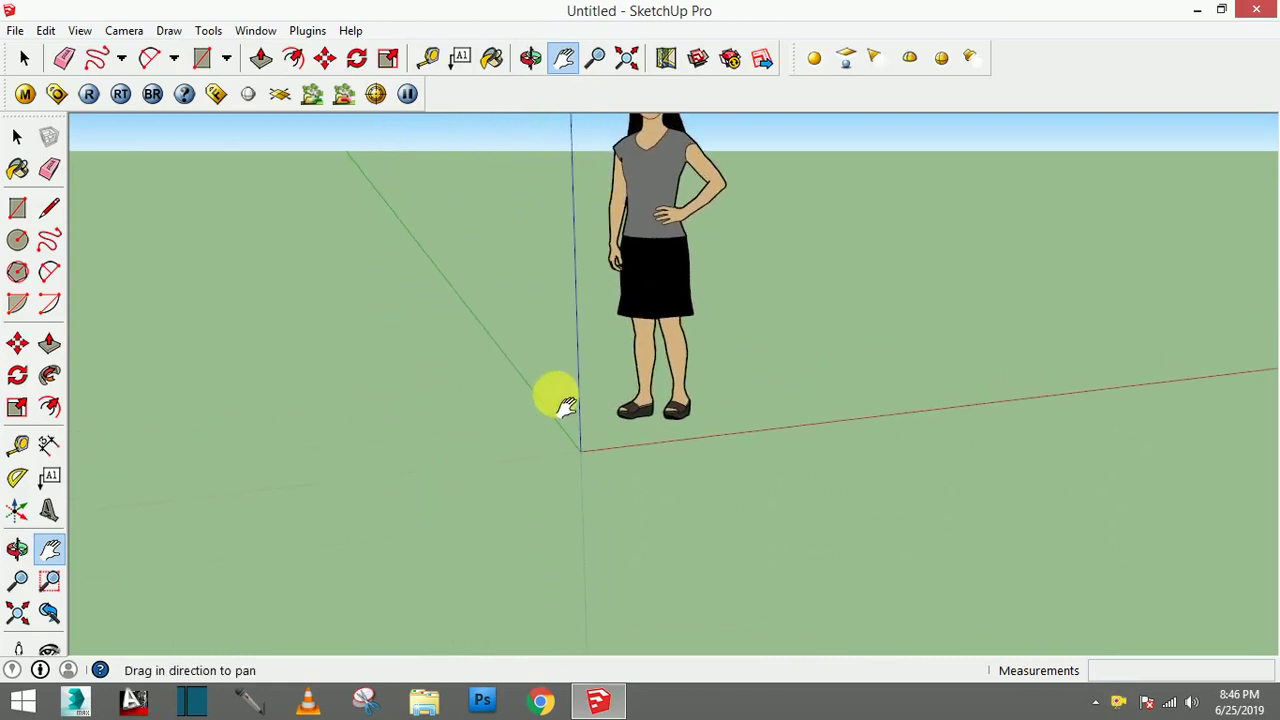
Draw a 15',7' rectangle from a corner near the origin, then orbit to look down on it
left_click_drag(260, 342, 315, 327)
left_click(17, 207)
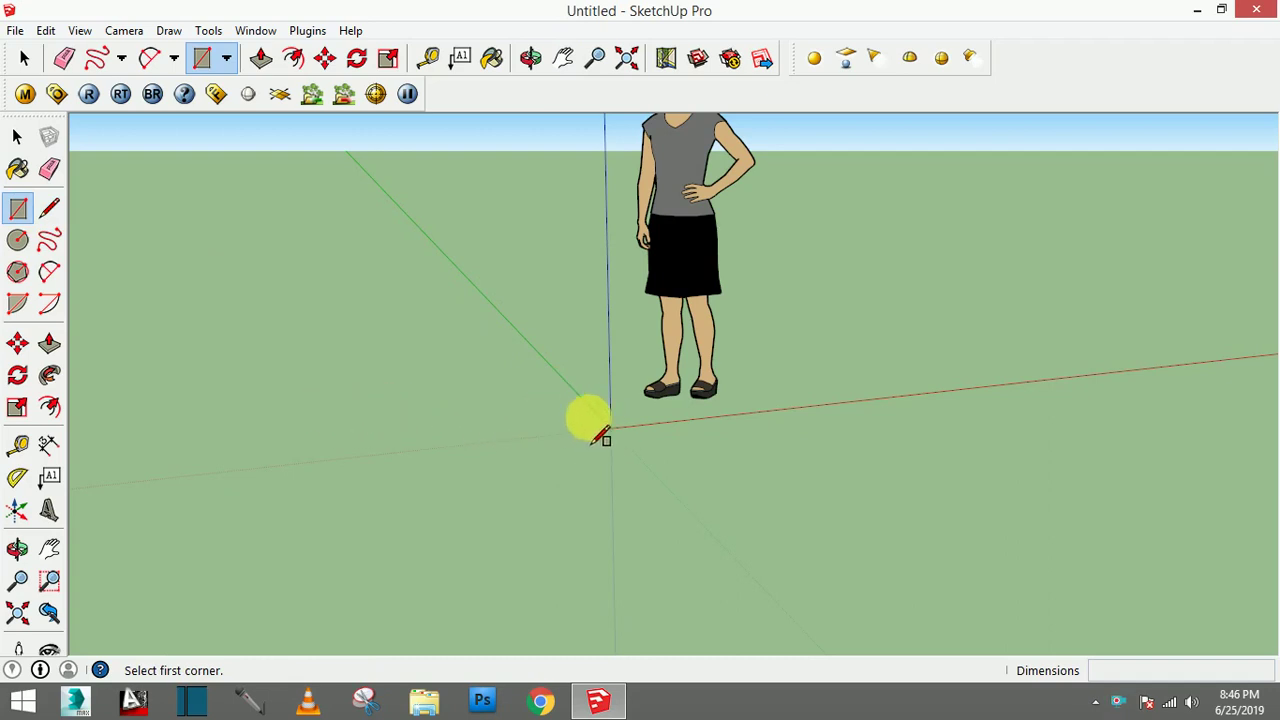
left_click(521, 381)
type("6',7")
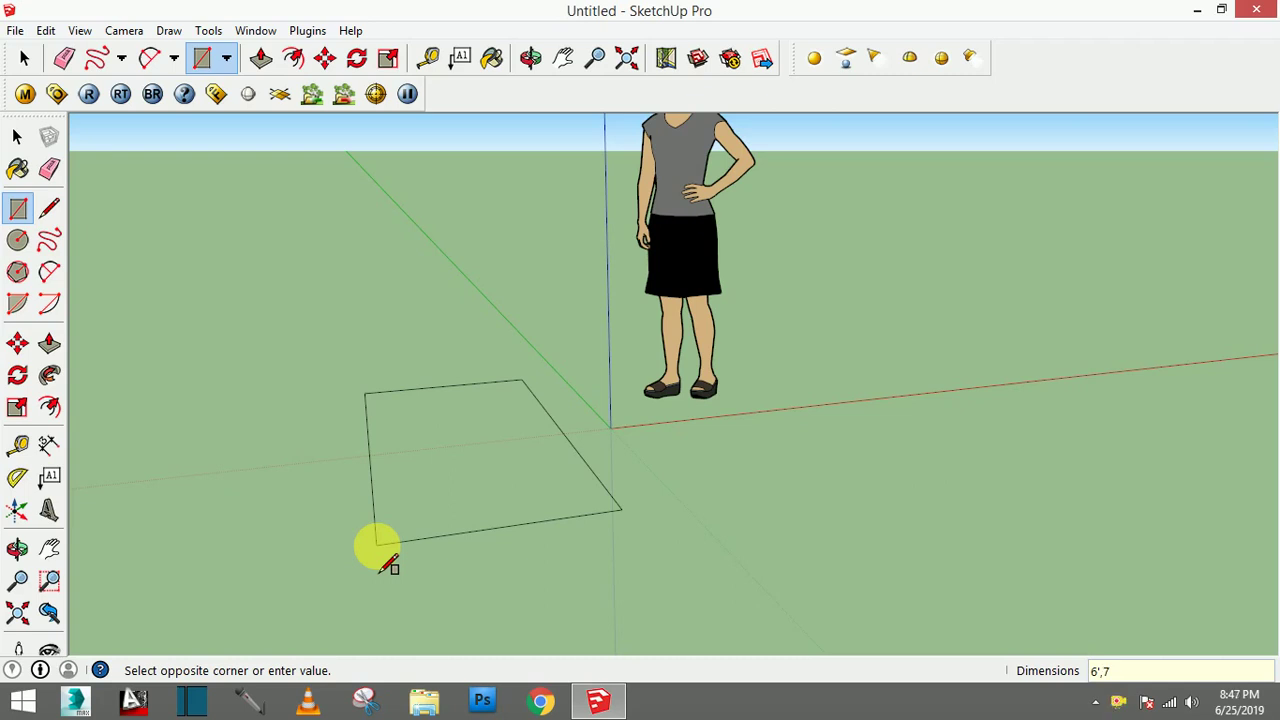
type("15',7'")
key("Return")
scroll(390, 530, "down", 2)
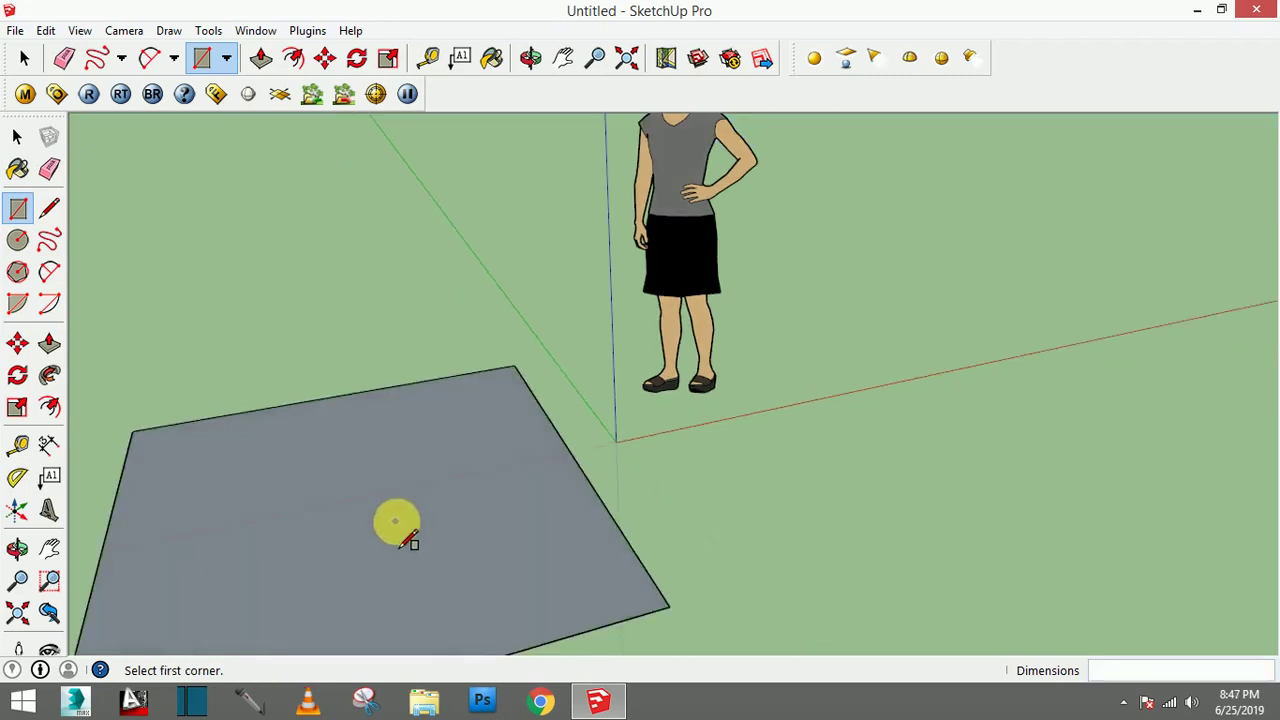
scroll(400, 545, "down", 1)
middle_click_drag(398, 543, 171, 551)
mouse_move(251, 449)
middle_mouse_down()
mouse_move(486, 468)
mouse_move(434, 371)
mouse_move(606, 366)
middle_mouse_up()
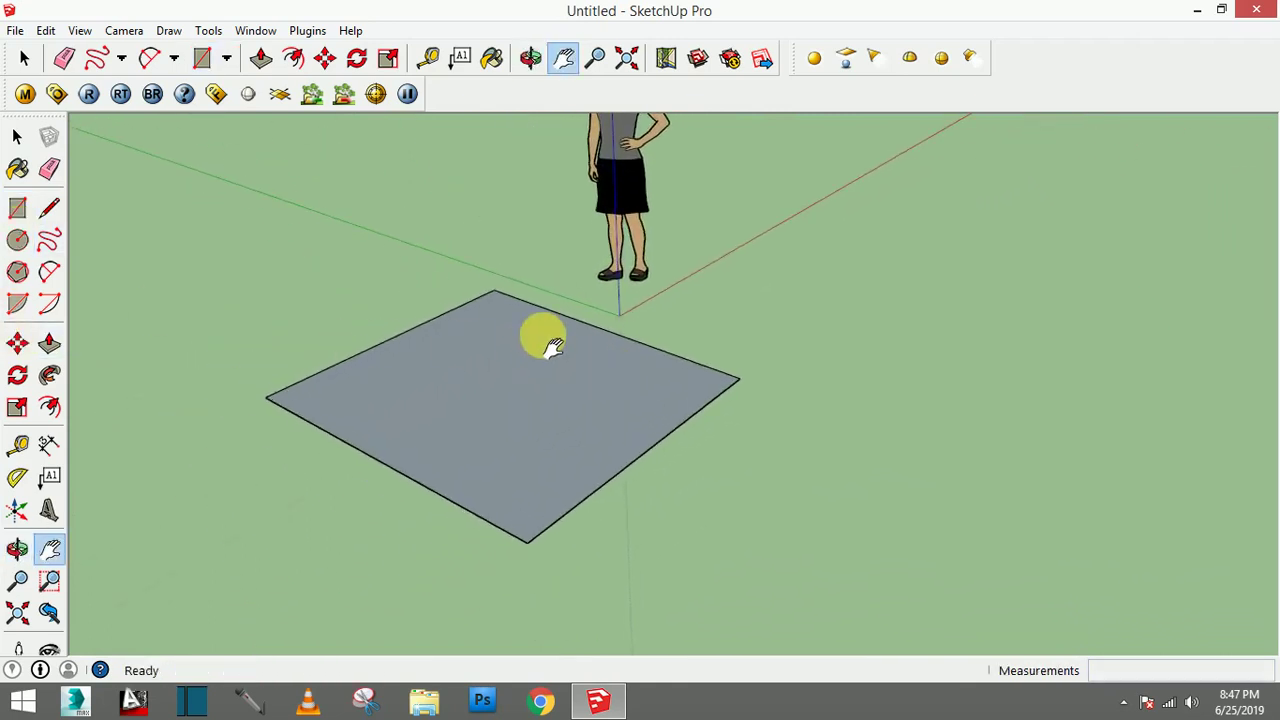
Try scaling the rectangle, then cancel and return to the Select tool
left_click(17, 407)
left_click(429, 423)
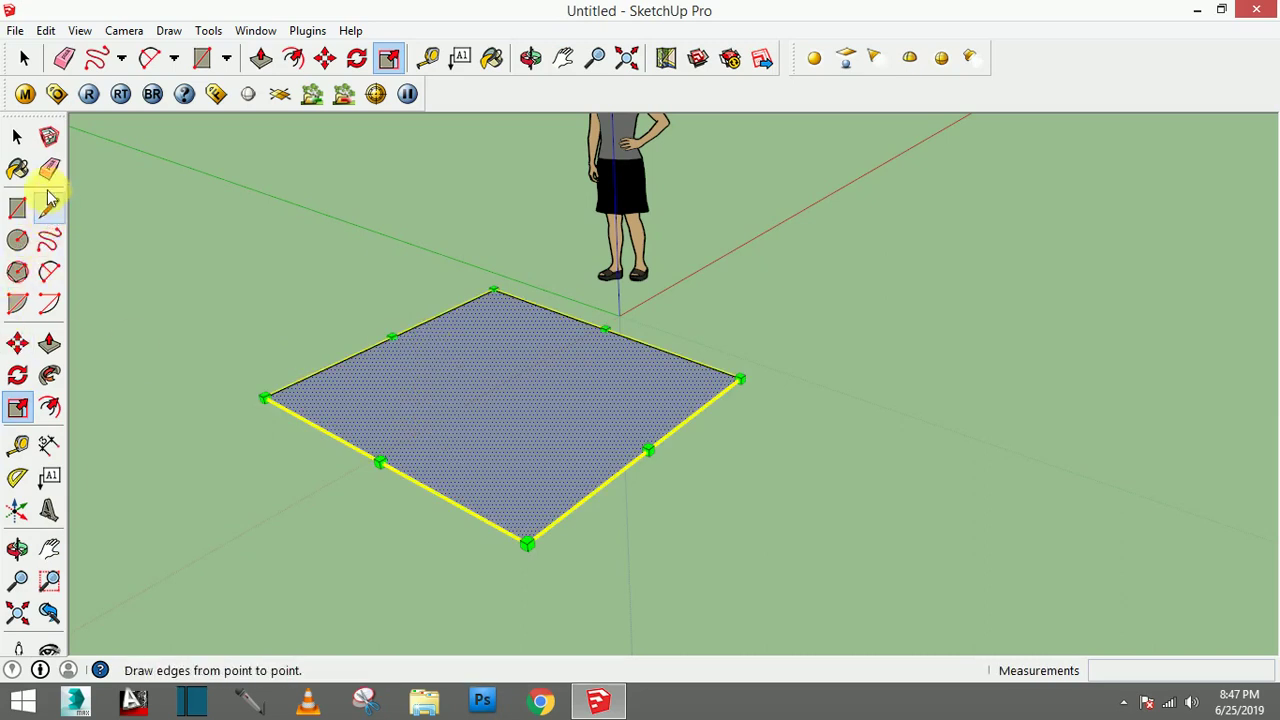
key("ctrl+t")
left_click(17, 140)
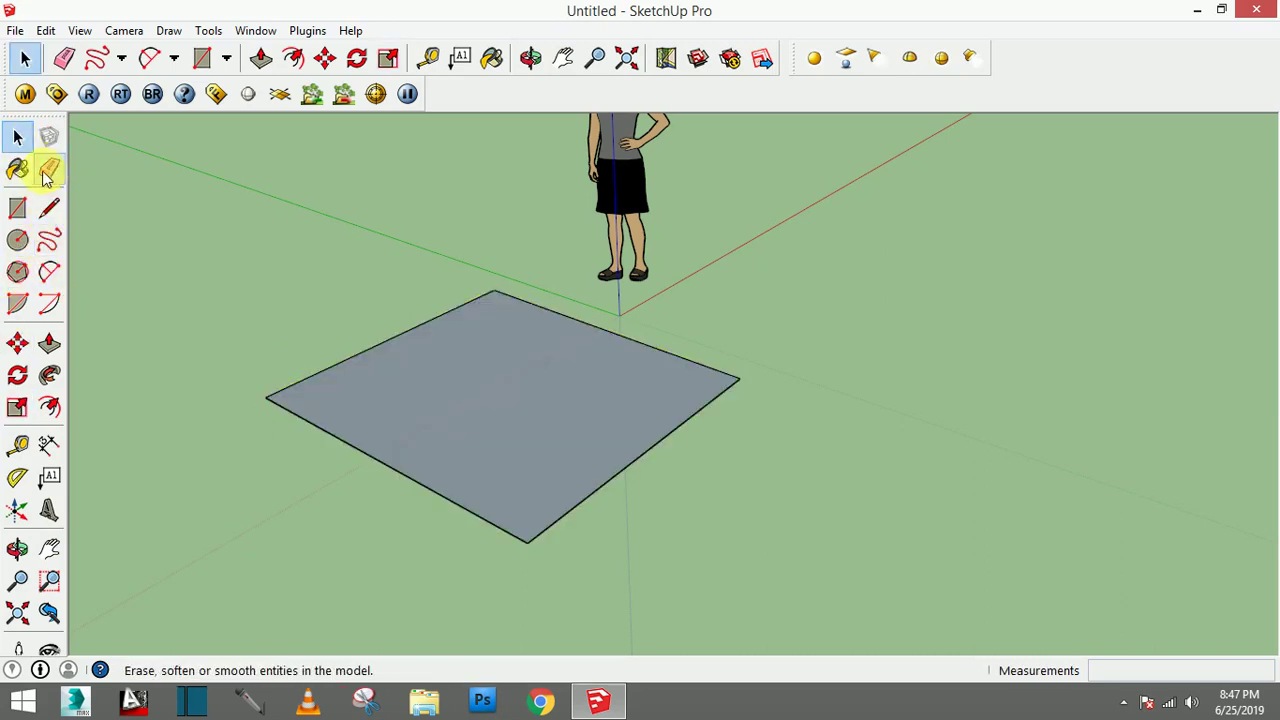
Push/Pull the rectangle up 18 inches into a 1' 6" box
left_click(50, 345)
left_click_drag(415, 413, 415, 345)
type("18")
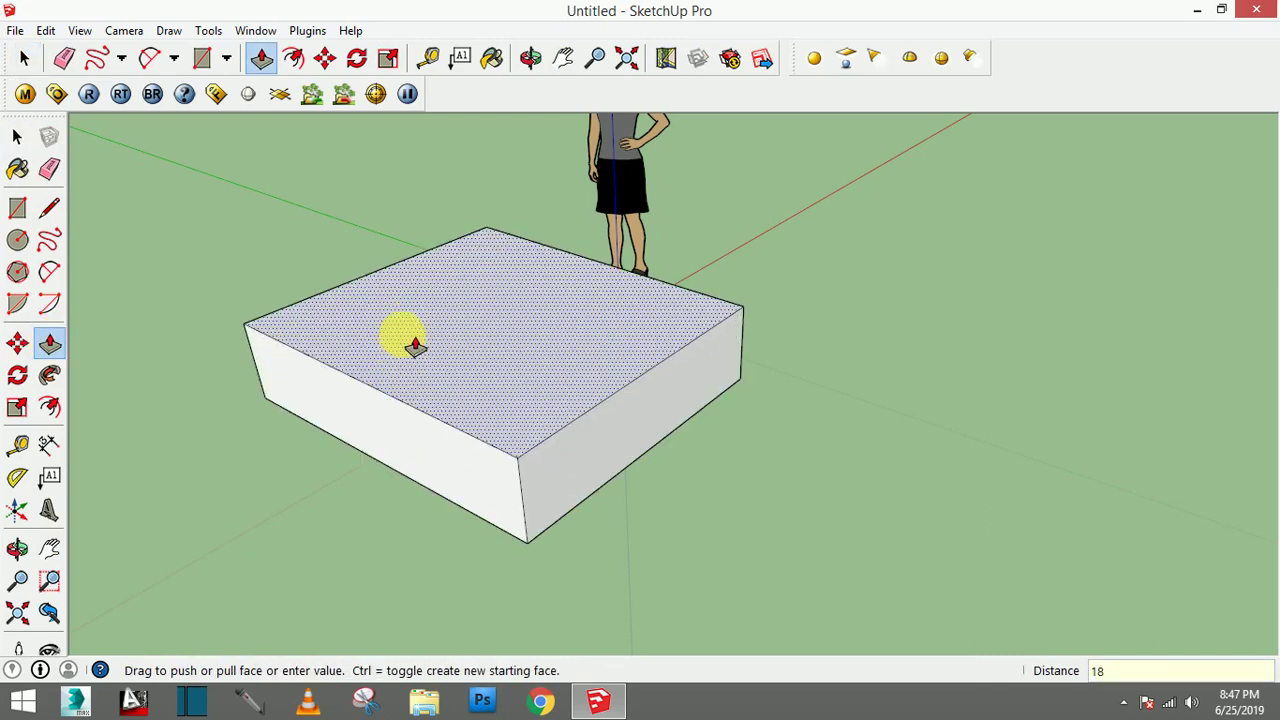
key("Return")
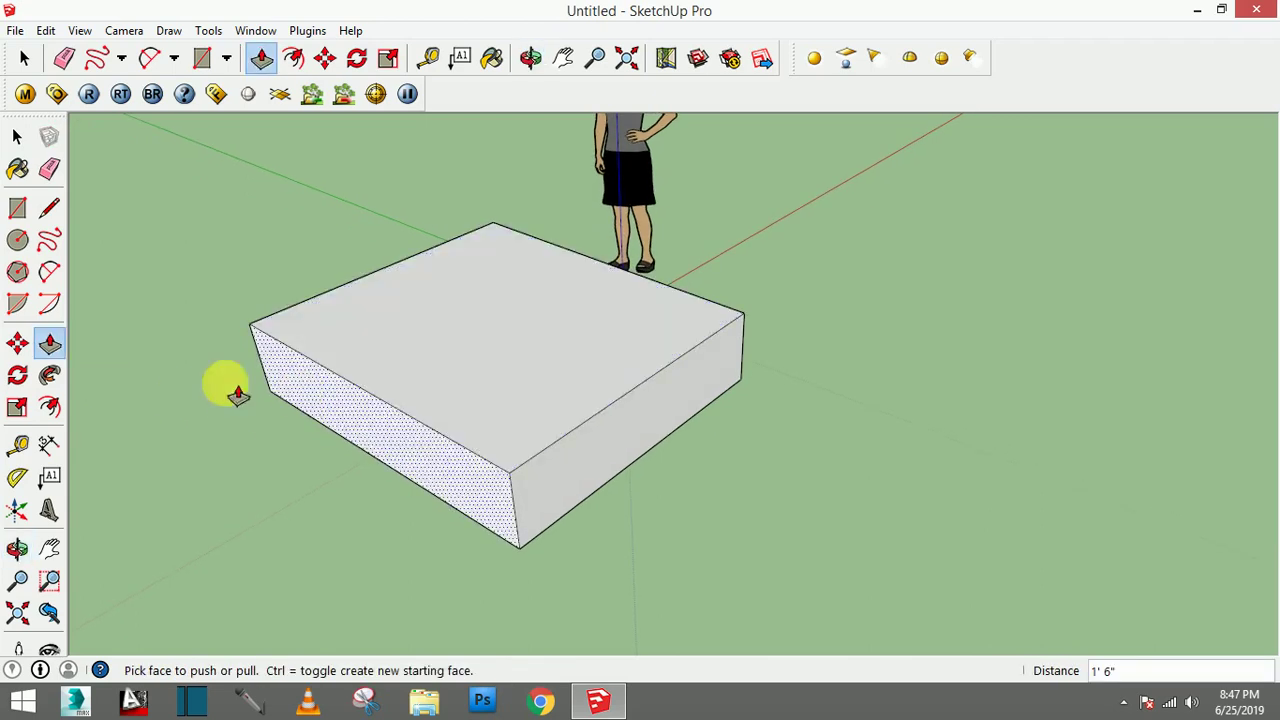
Draw an 18 by 18 square at the base's near corner and pull it up into a box
left_click(16, 207)
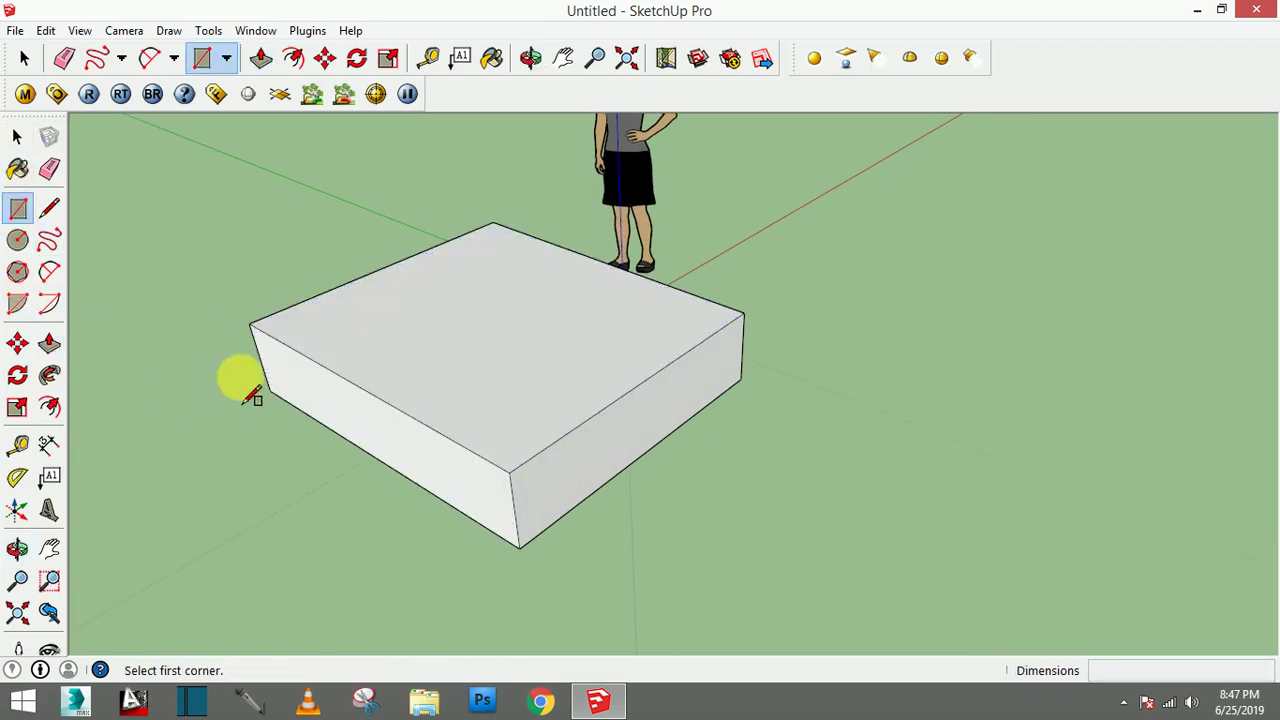
left_click(269, 391)
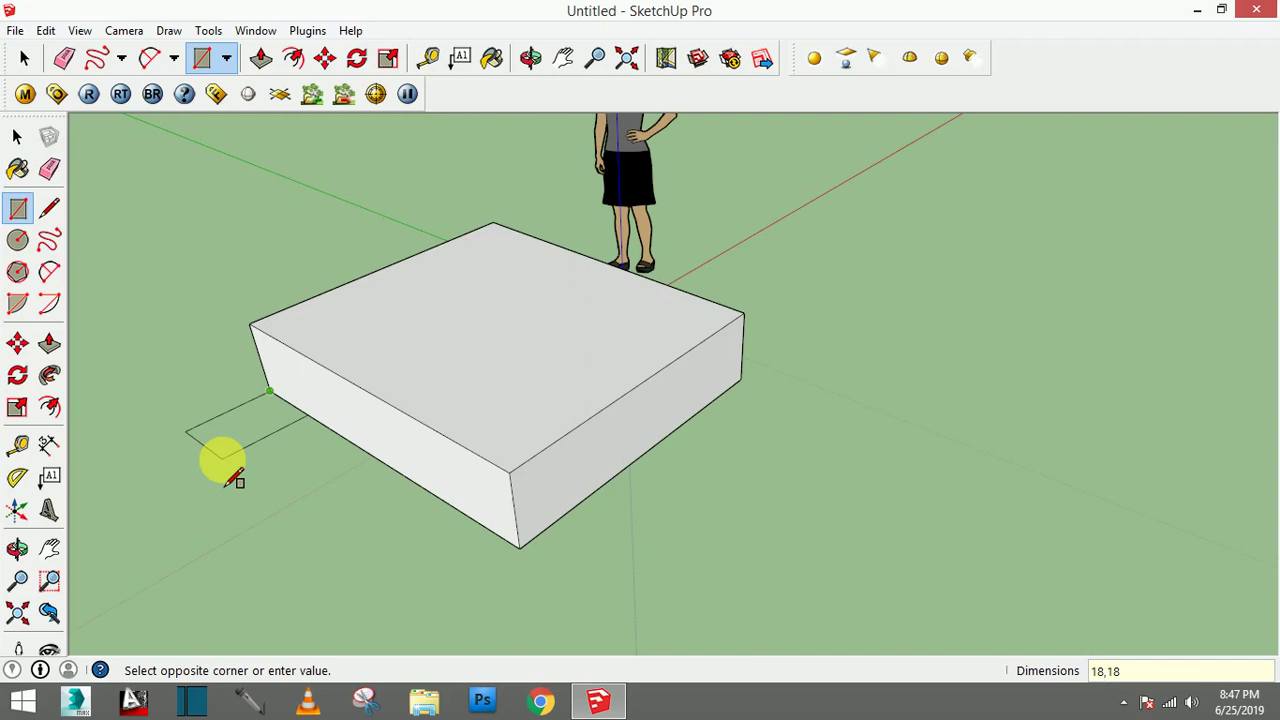
left_click(232, 460)
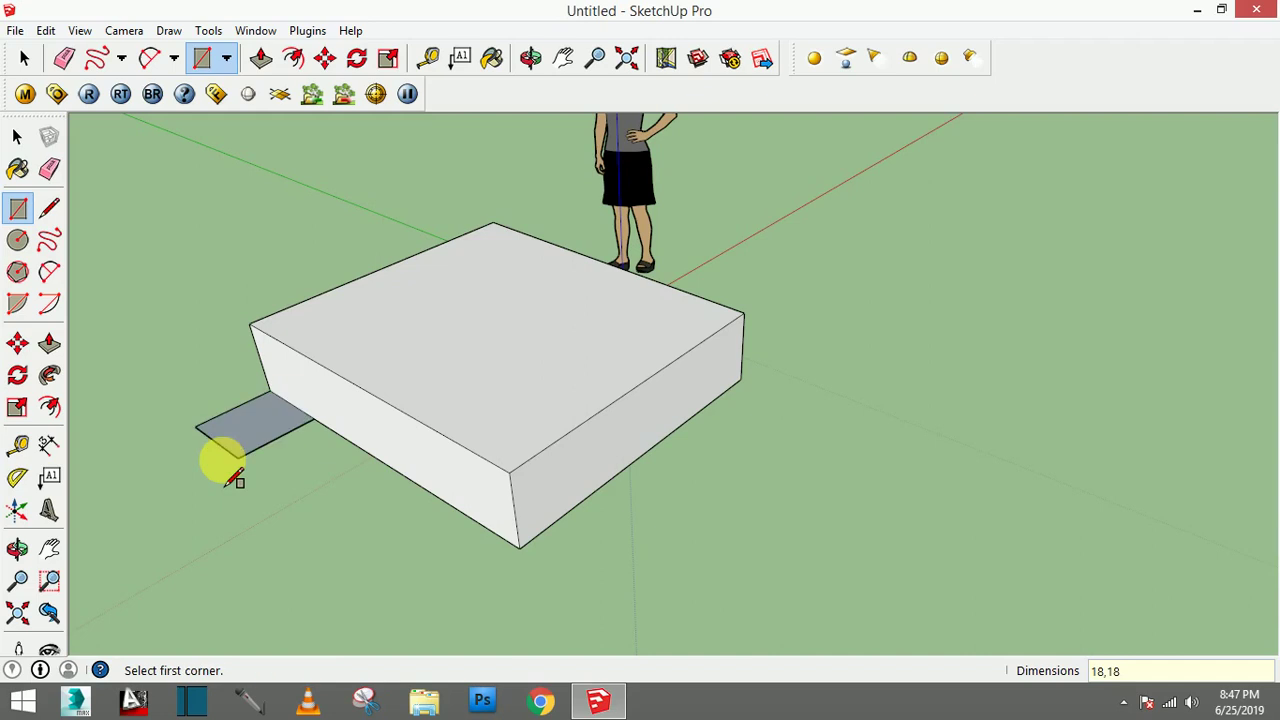
left_click(49, 343)
left_click_drag(240, 429, 254, 366)
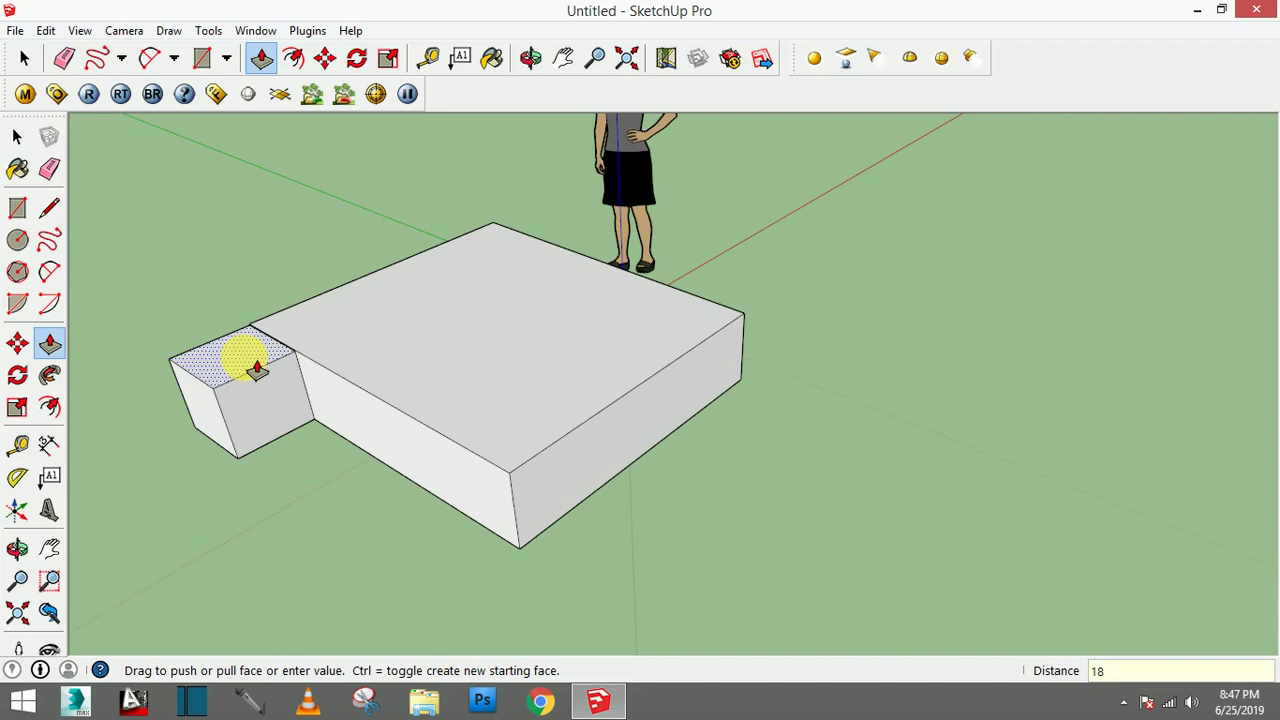
Draw a second 18 by 18 square at the base's far corner
middle_click_drag(400, 394, 229, 417)
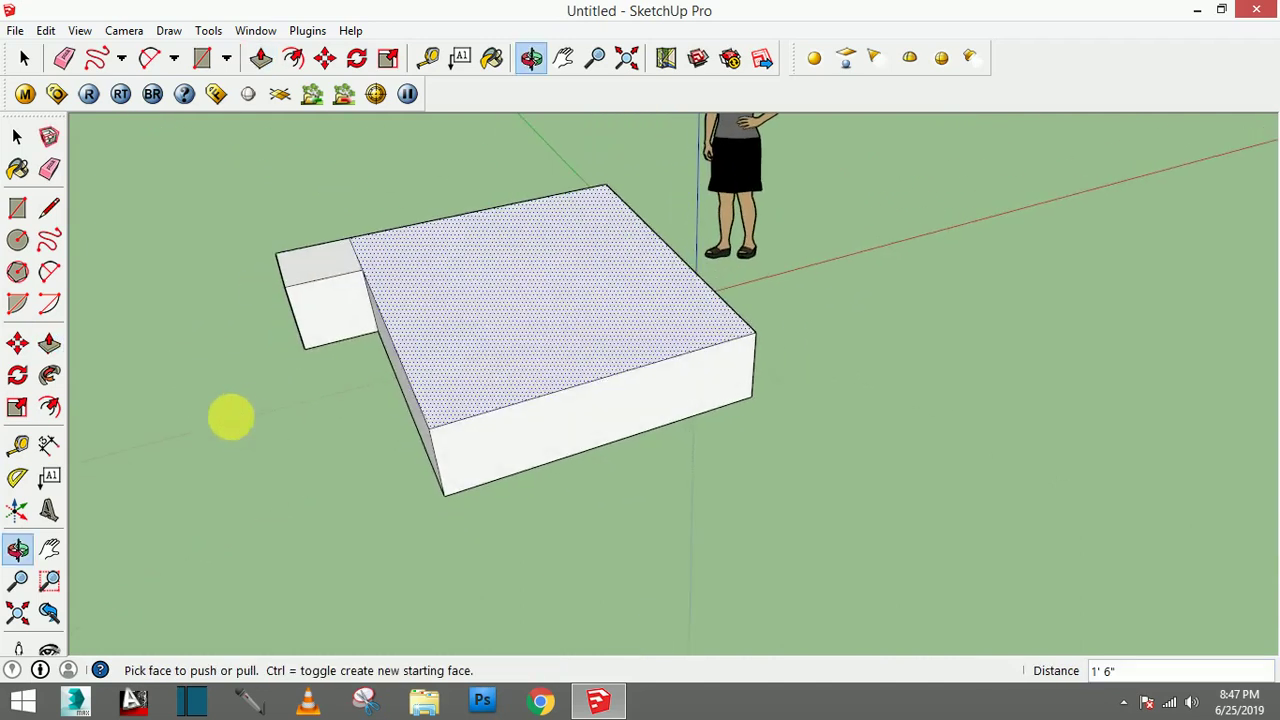
scroll(615, 297, "down", 2)
middle_click_drag(615, 297, 429, 320)
scroll(771, 280, "up", 3)
scroll(771, 194, "up", 2)
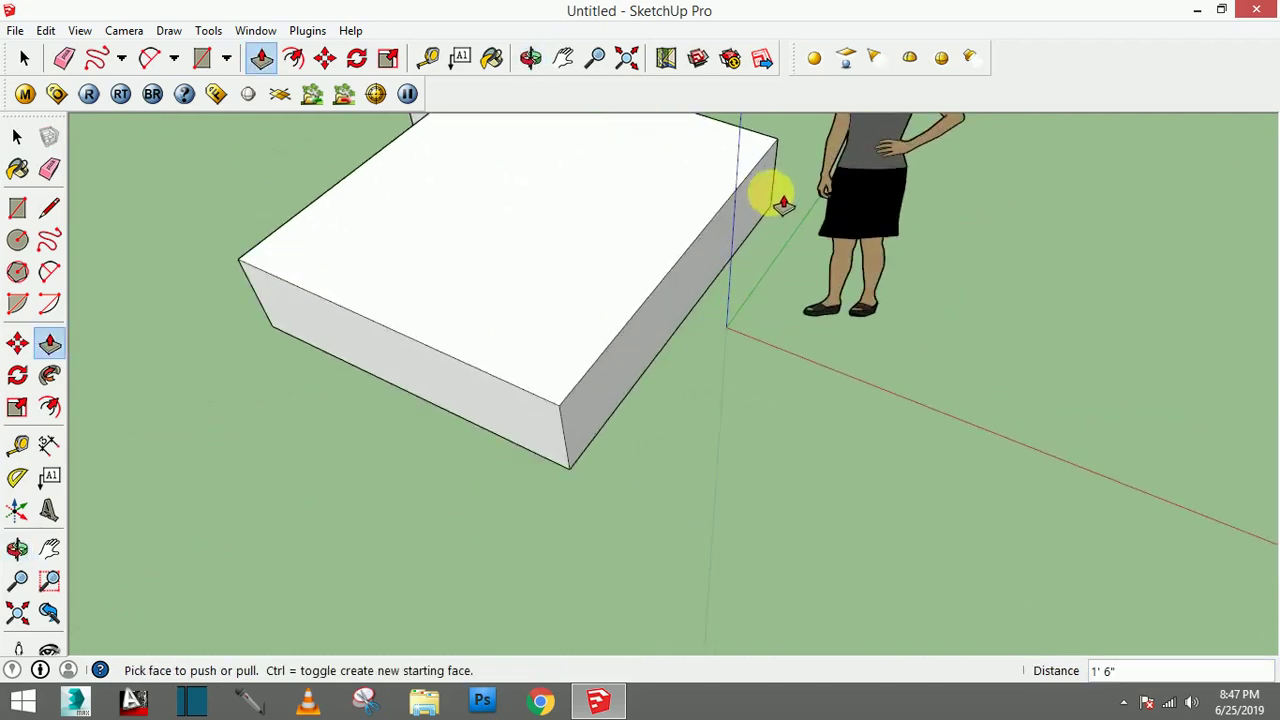
middle_click_drag(726, 287, 600, 409, "shift")
scroll(657, 429, "up", 2)
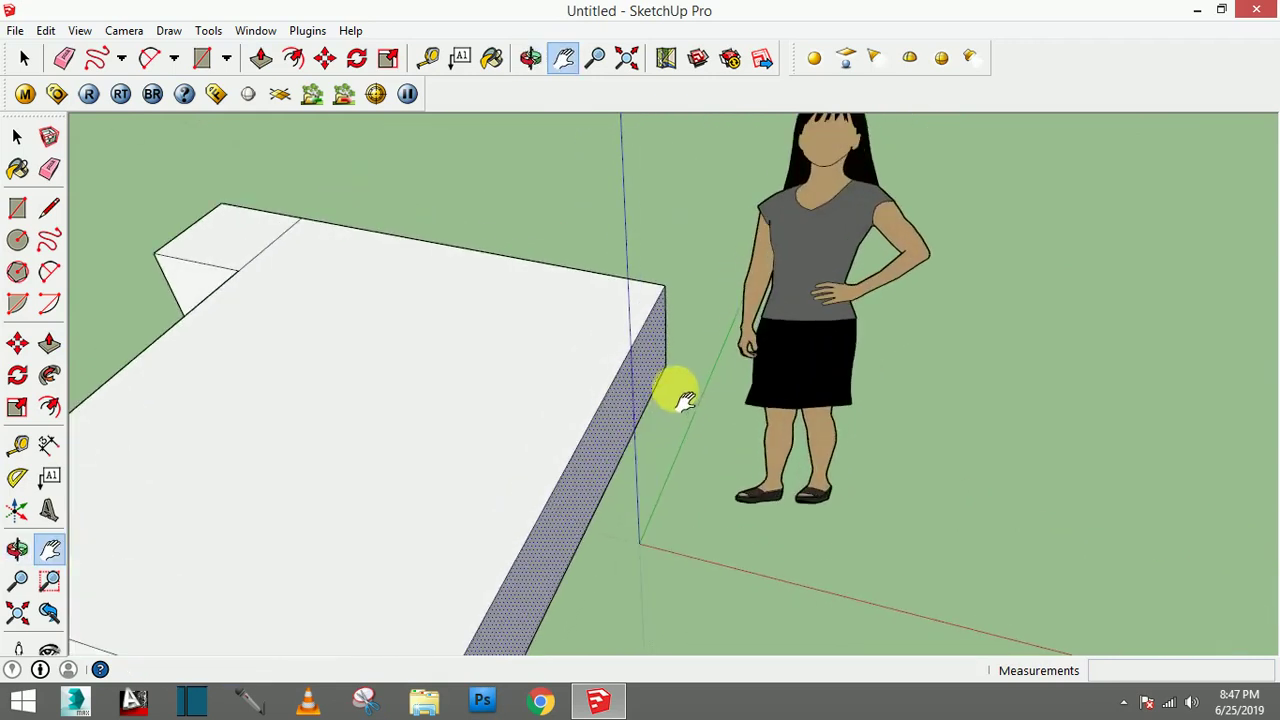
left_click(17, 207)
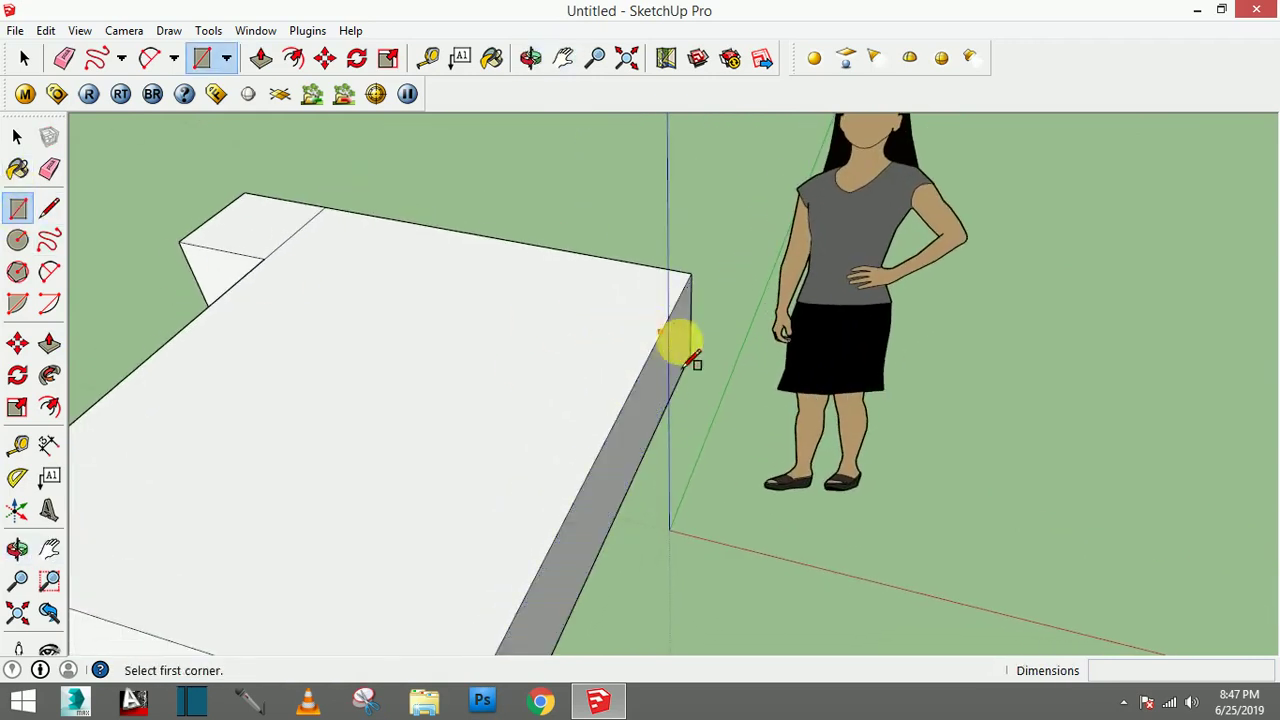
left_click(690, 356)
type("18,1")
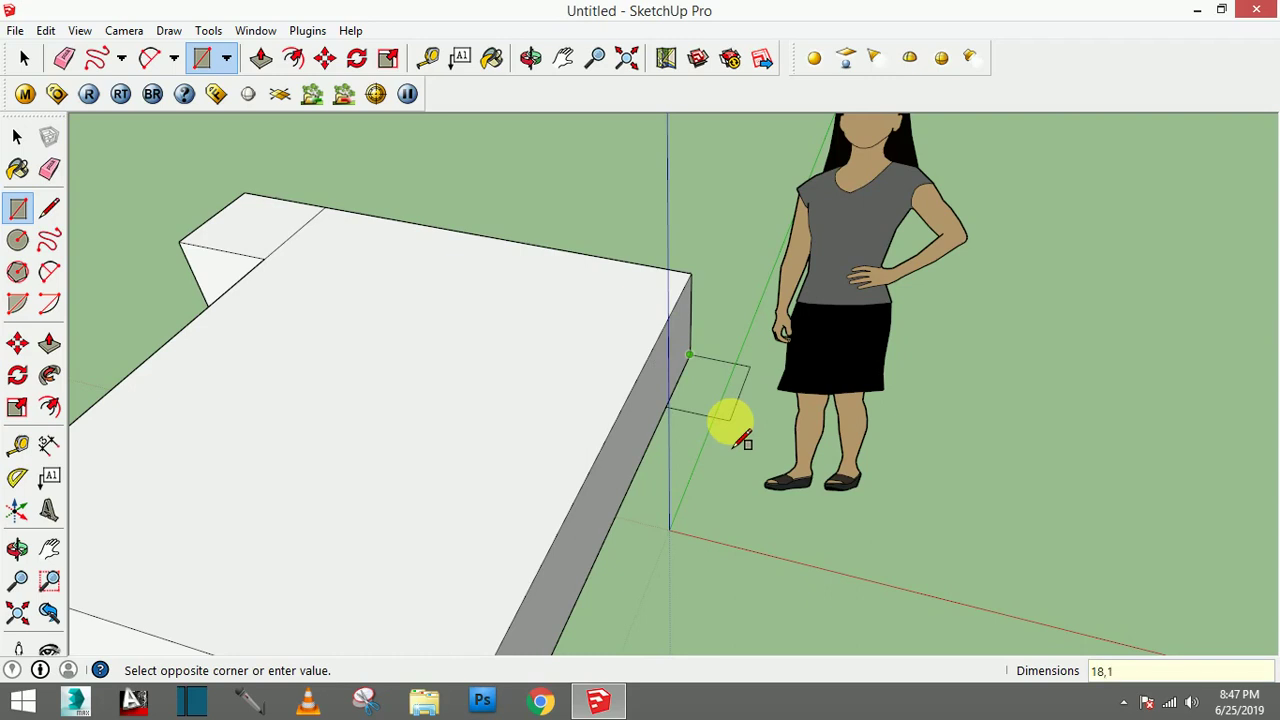
type("8")
key("Return")
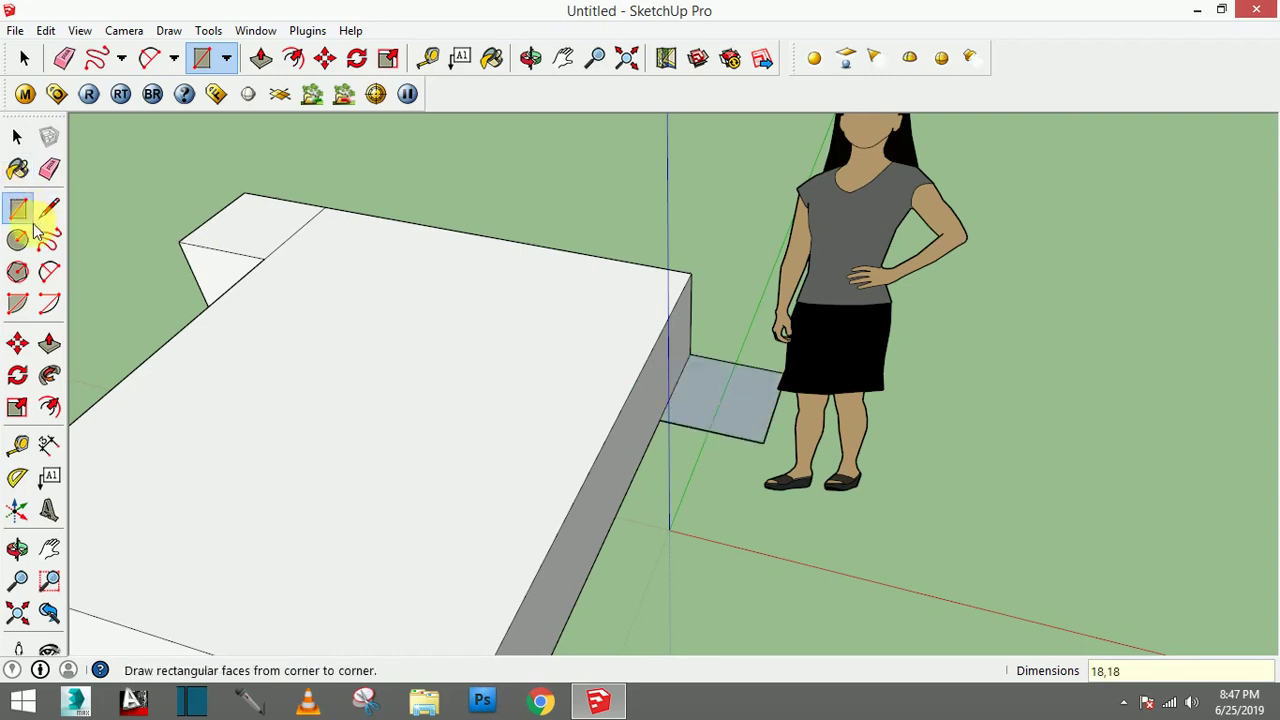
Pull the second square up into a matching nightstand box and view both nightstands
left_click(49, 343)
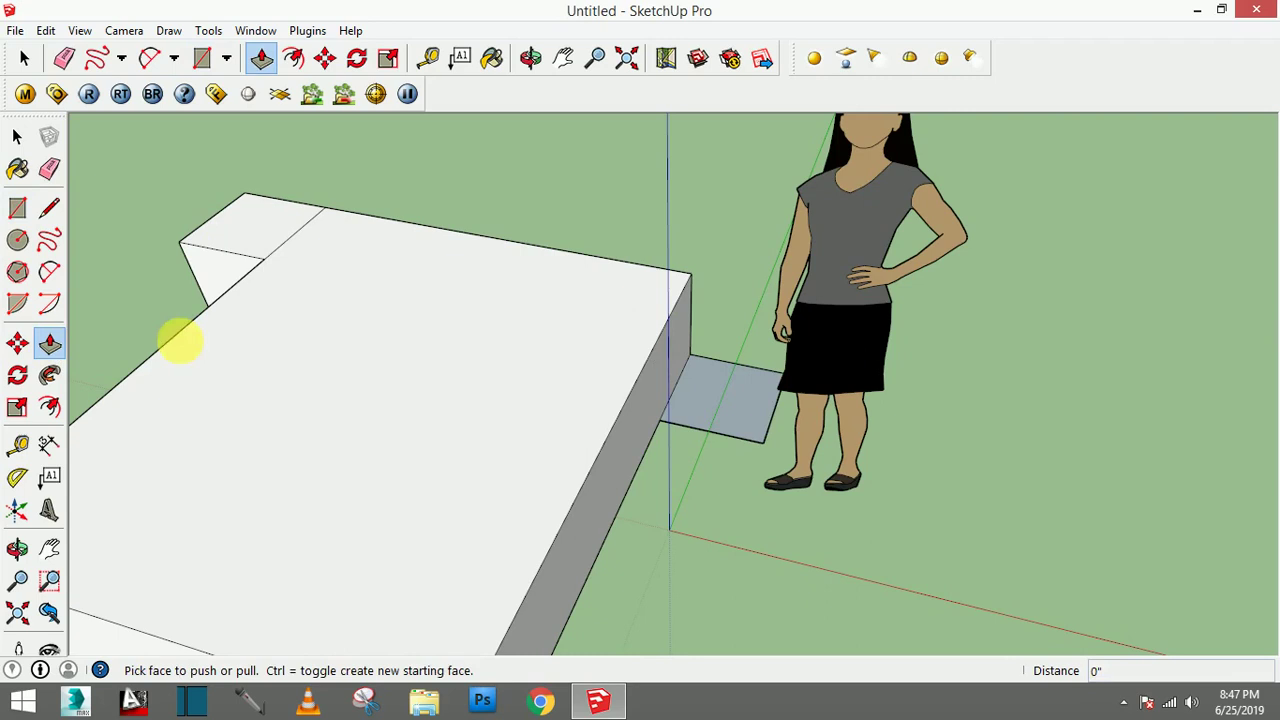
left_click(729, 380)
left_click(257, 243)
middle_click_drag(423, 294, 648, 330)
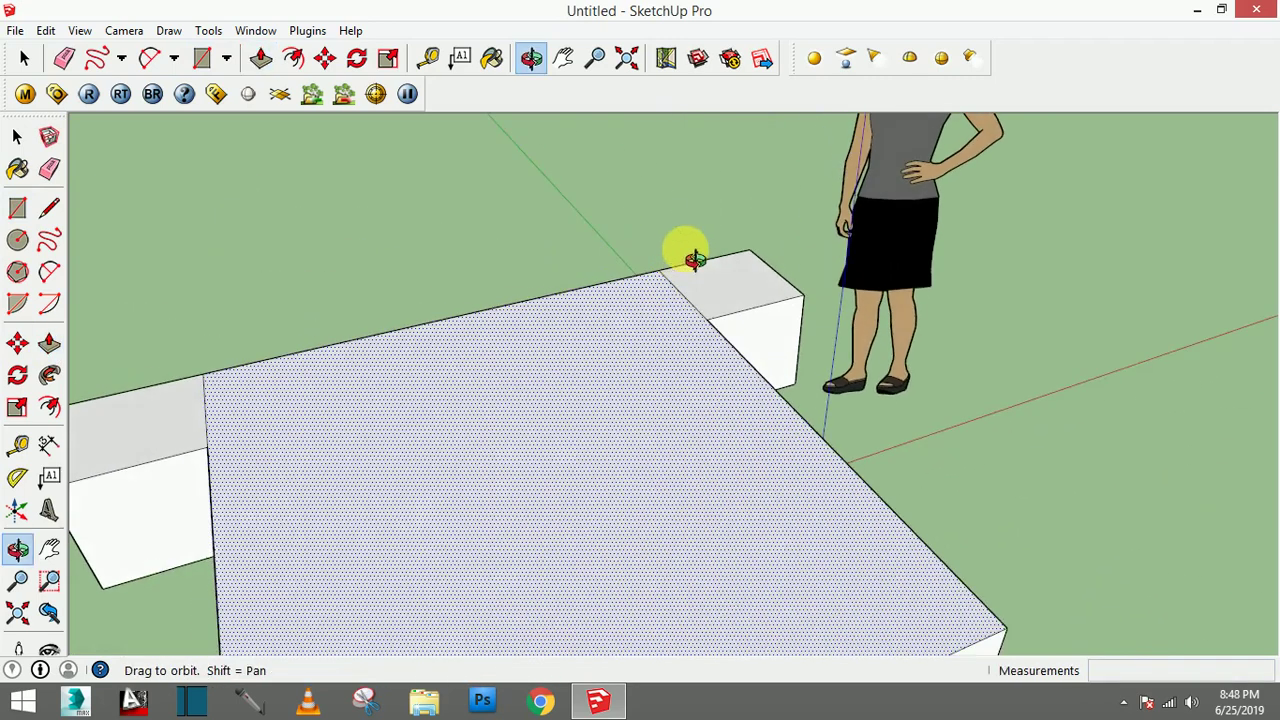
scroll(391, 449, "up", 3)
middle_click_drag(391, 449, 434, 386)
scroll(434, 386, "up", 2)
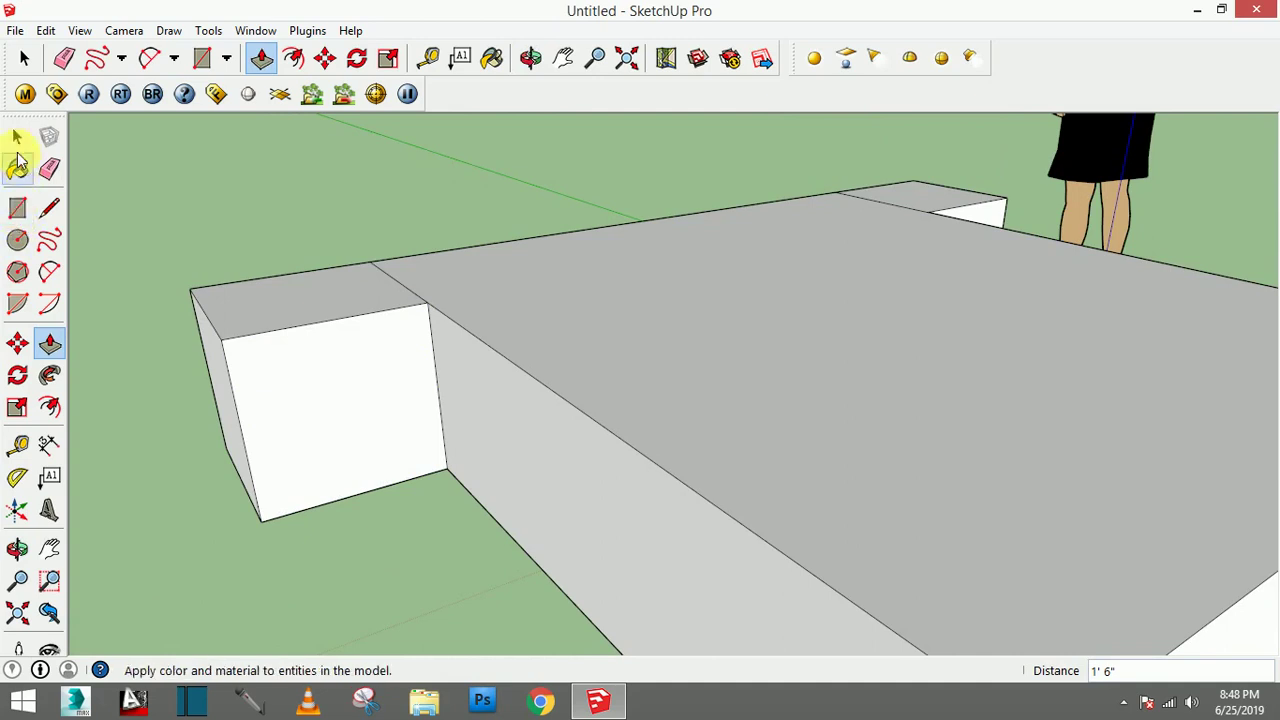
Place a Tape Measure guide 7 inches below the nightstand's top edge
left_click(49, 208)
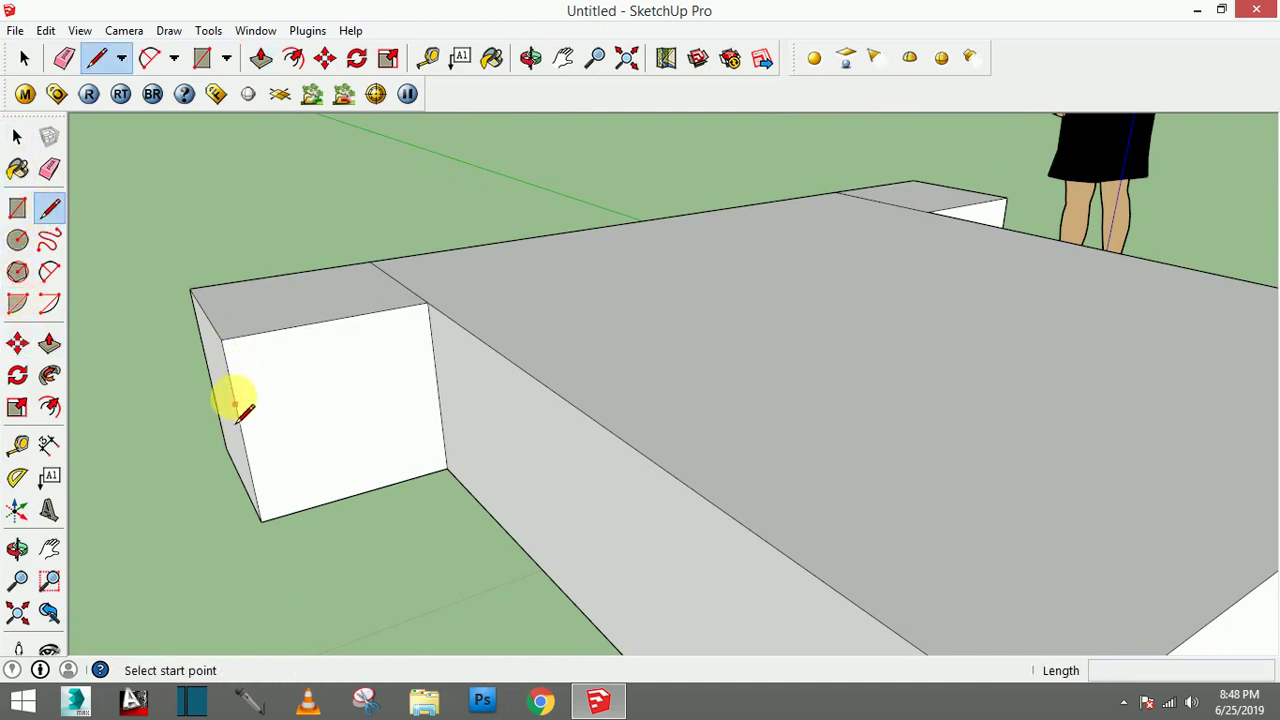
left_click(17, 446)
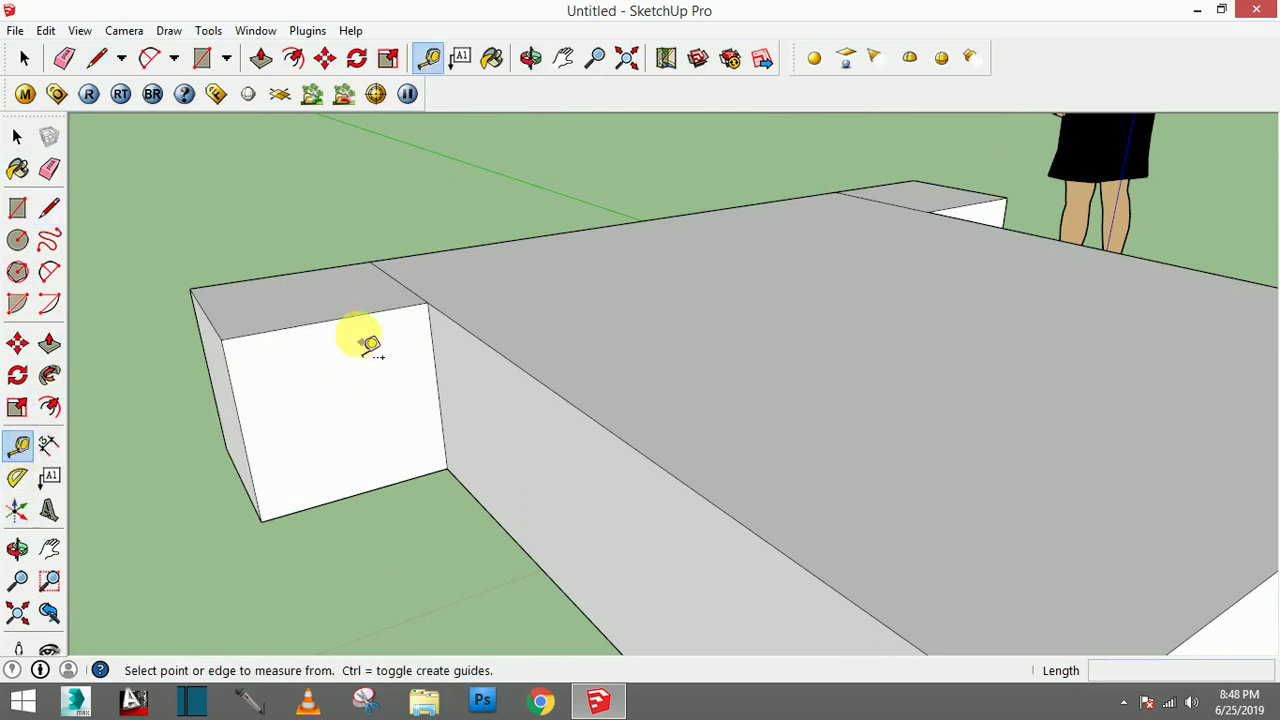
left_click(330, 320)
type("7")
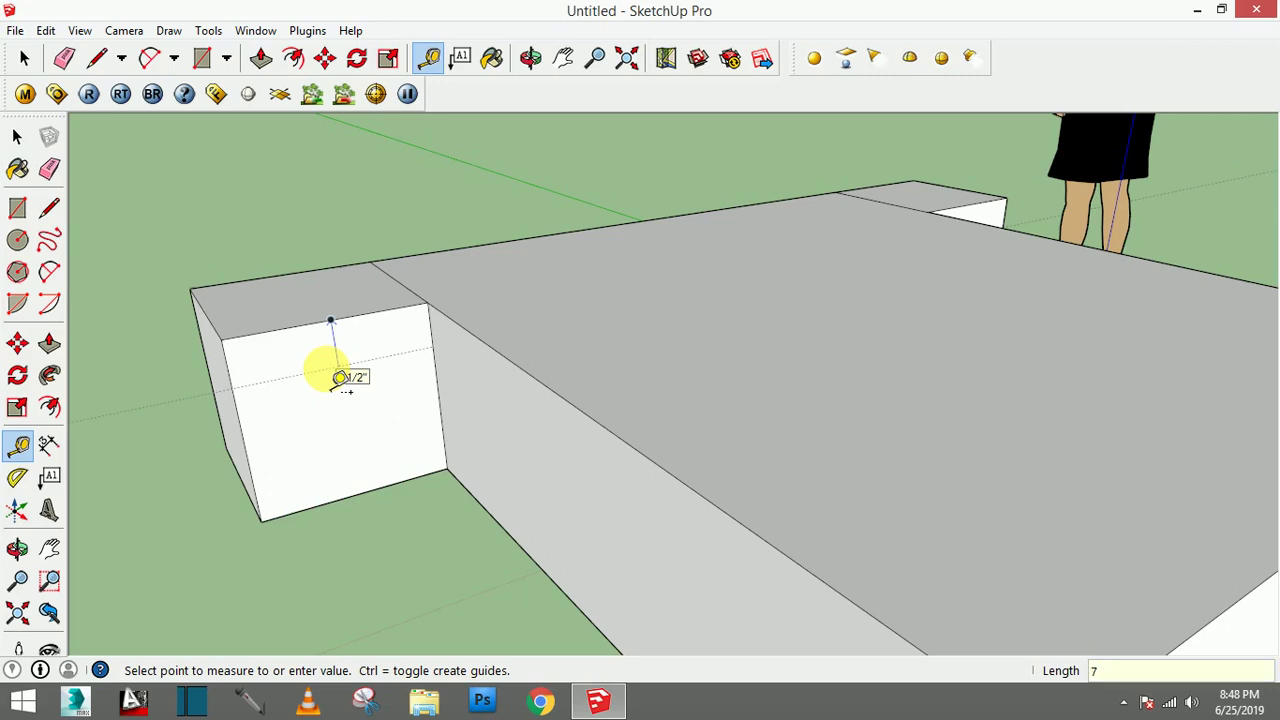
key("Return")
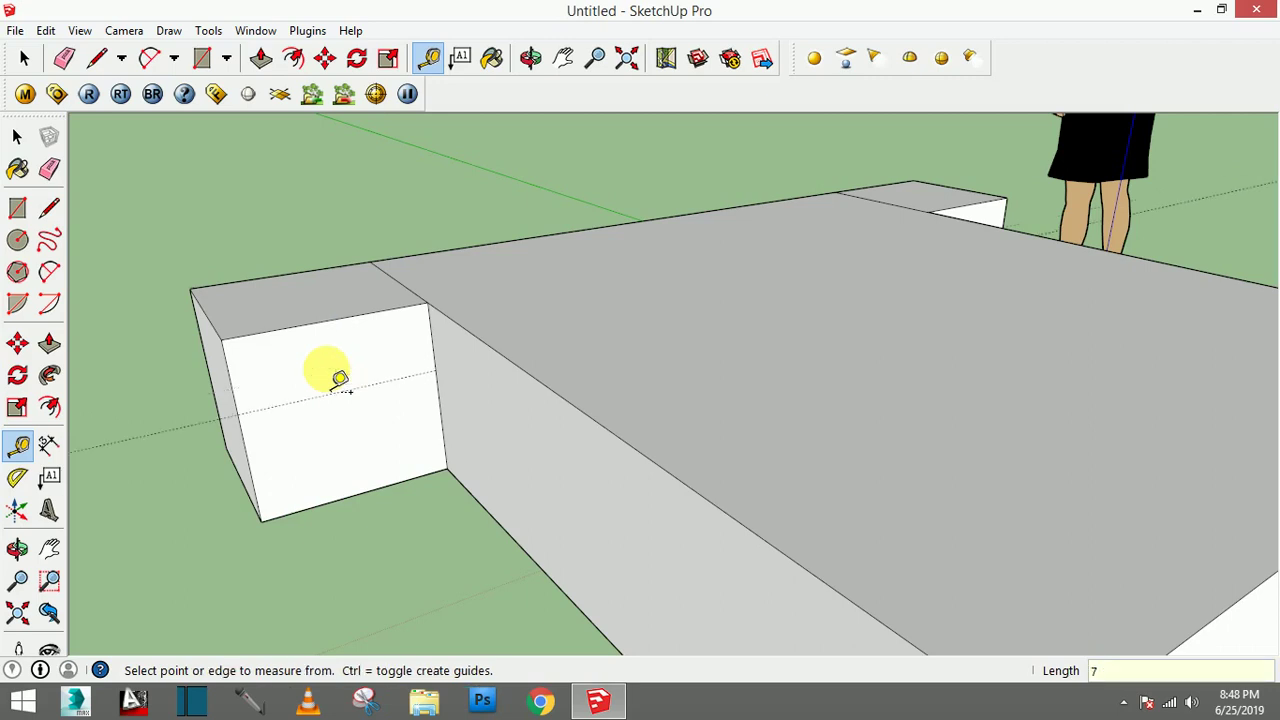
Start and cancel rectangles on both nightstands, then orbit back to an overall view
left_click(18, 215)
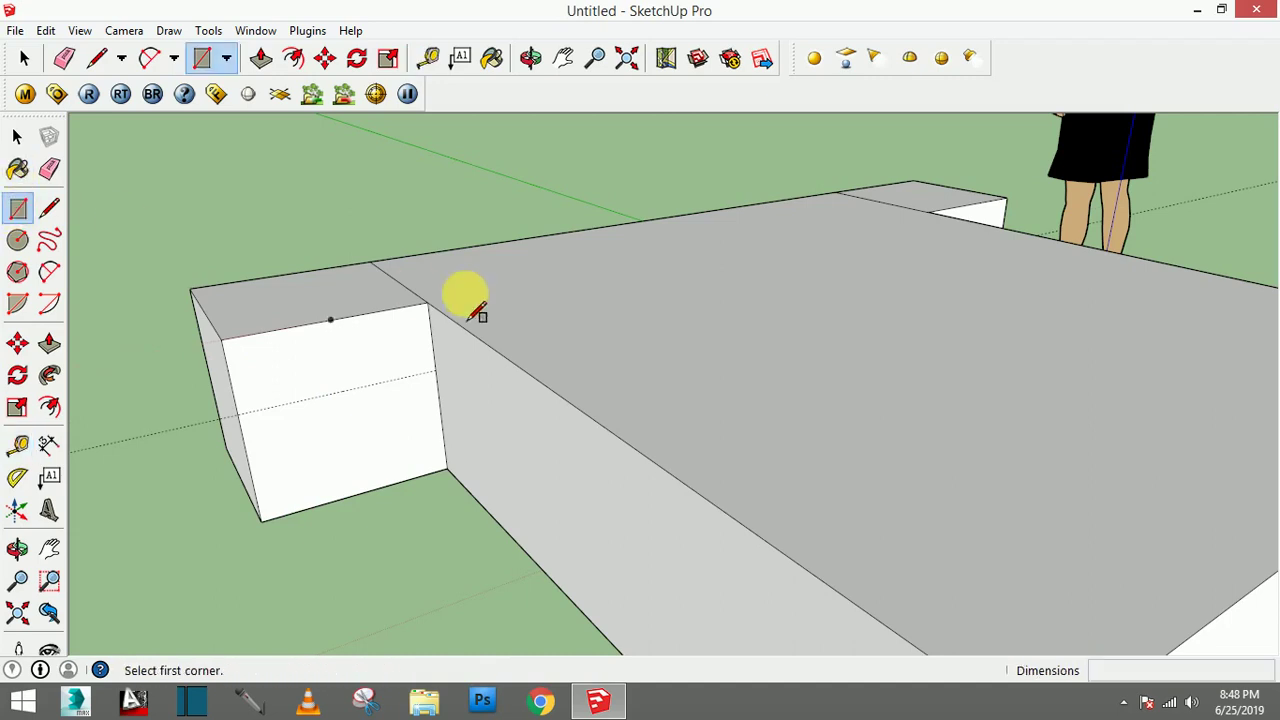
left_click(427, 303)
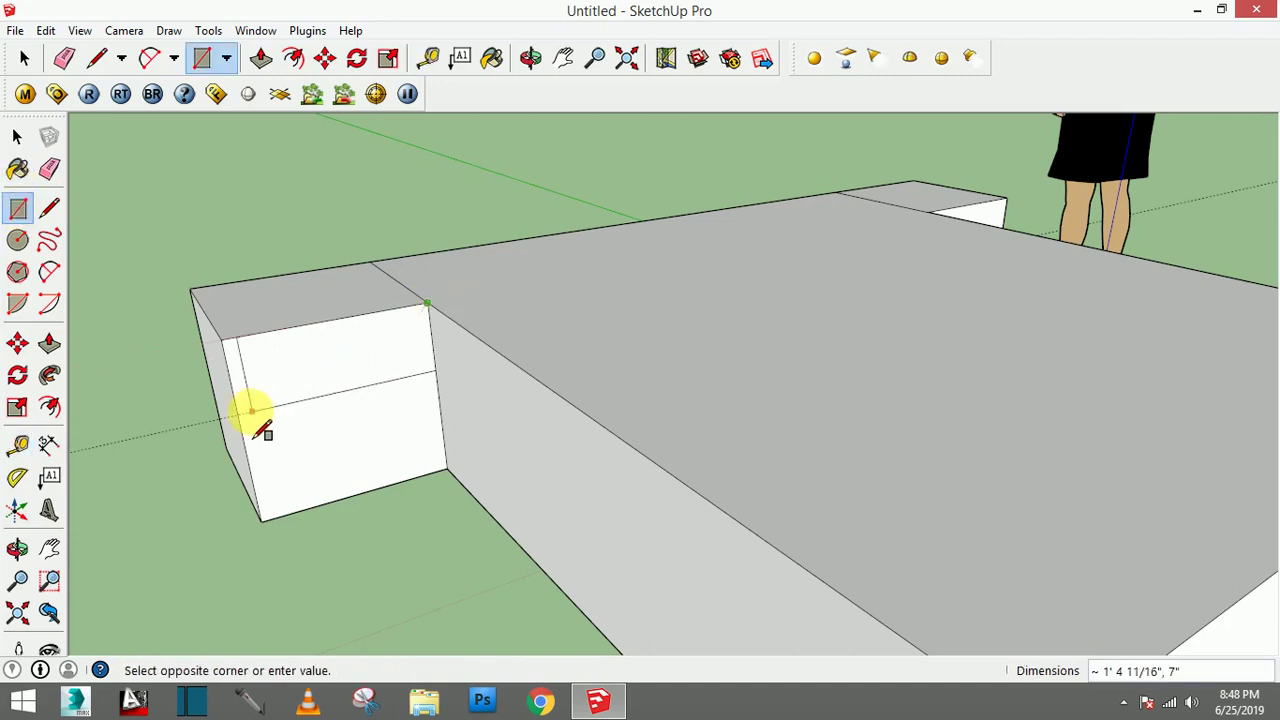
key("Escape")
mouse_move(800, 271)
middle_mouse_down()
mouse_move(546, 337)
mouse_move(1063, 331)
mouse_move(1008, 332)
mouse_move(1105, 408)
middle_mouse_up()
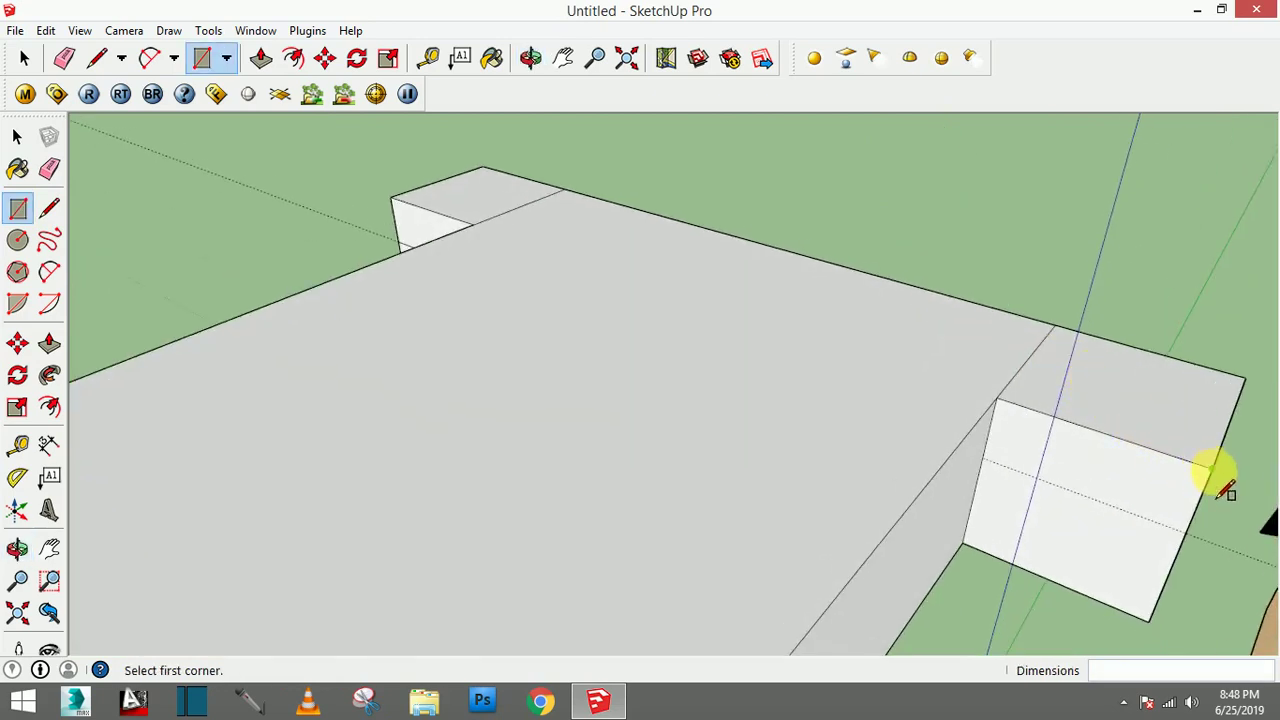
left_click(1222, 488)
key("Escape")
mouse_move(823, 457)
middle_mouse_down()
mouse_move(1057, 330)
mouse_move(369, 461)
middle_mouse_up()
Draw a vertical line from the nightstand's middle edge down to its bottom edge
left_click(17, 137)
middle_click_drag(122, 268, 195, 335)
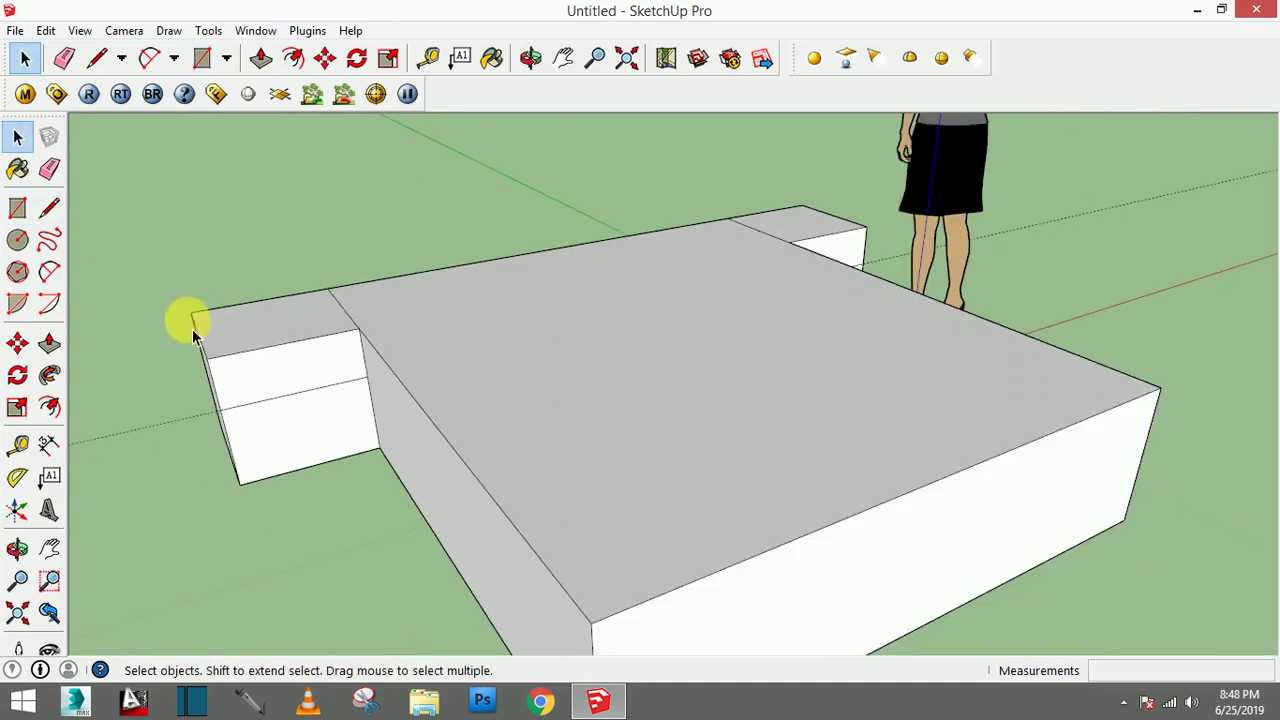
left_click_drag(175, 476, 138, 403)
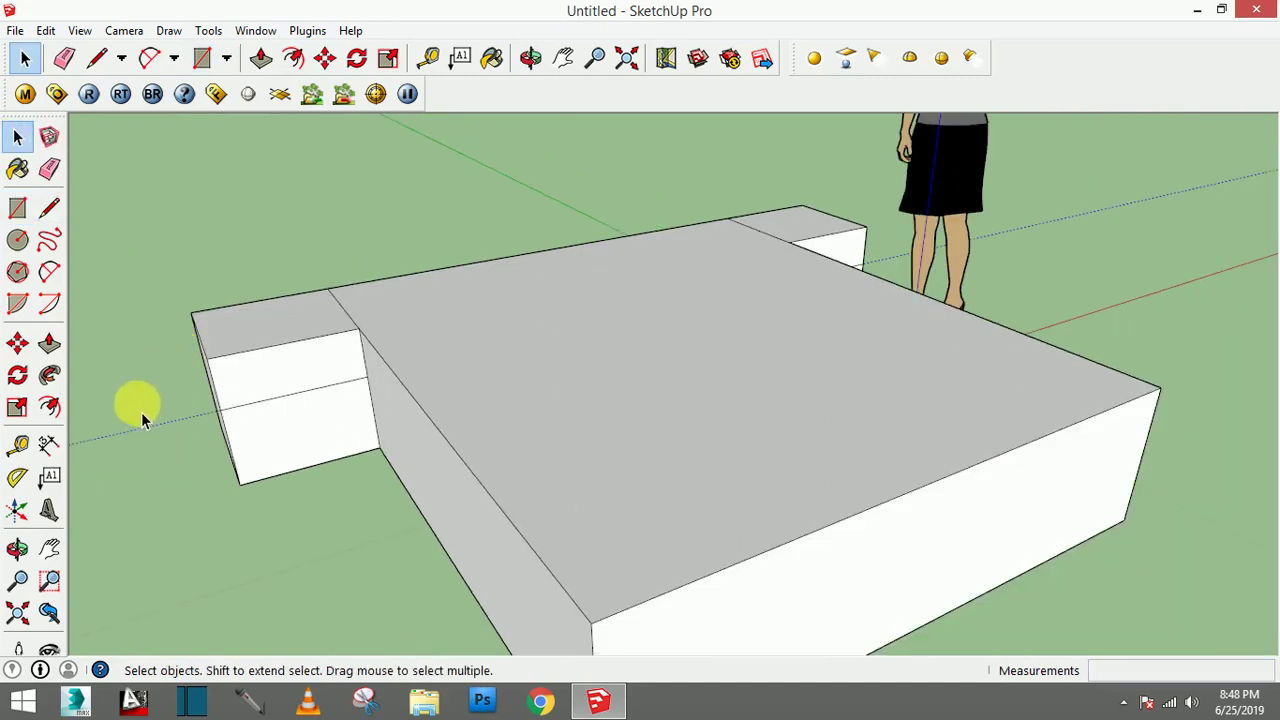
scroll(300, 410, "up", 2)
left_click(17, 207)
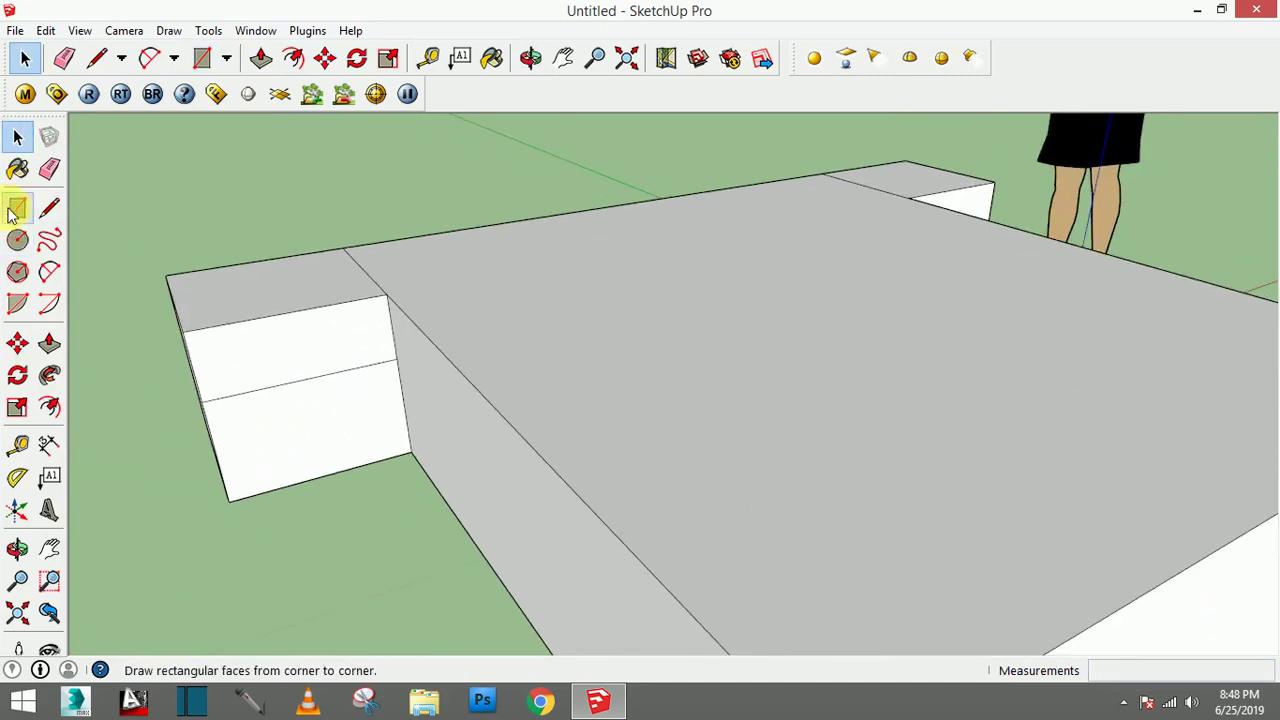
left_click(49, 207)
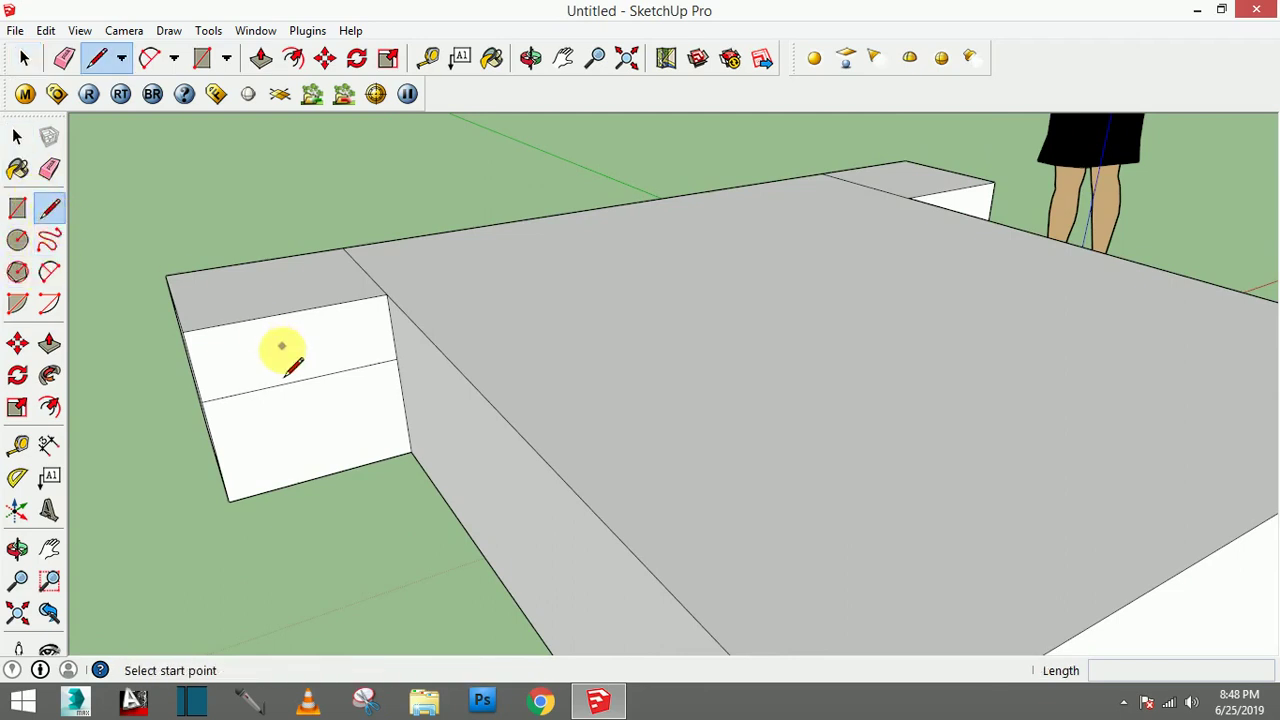
left_click(304, 380)
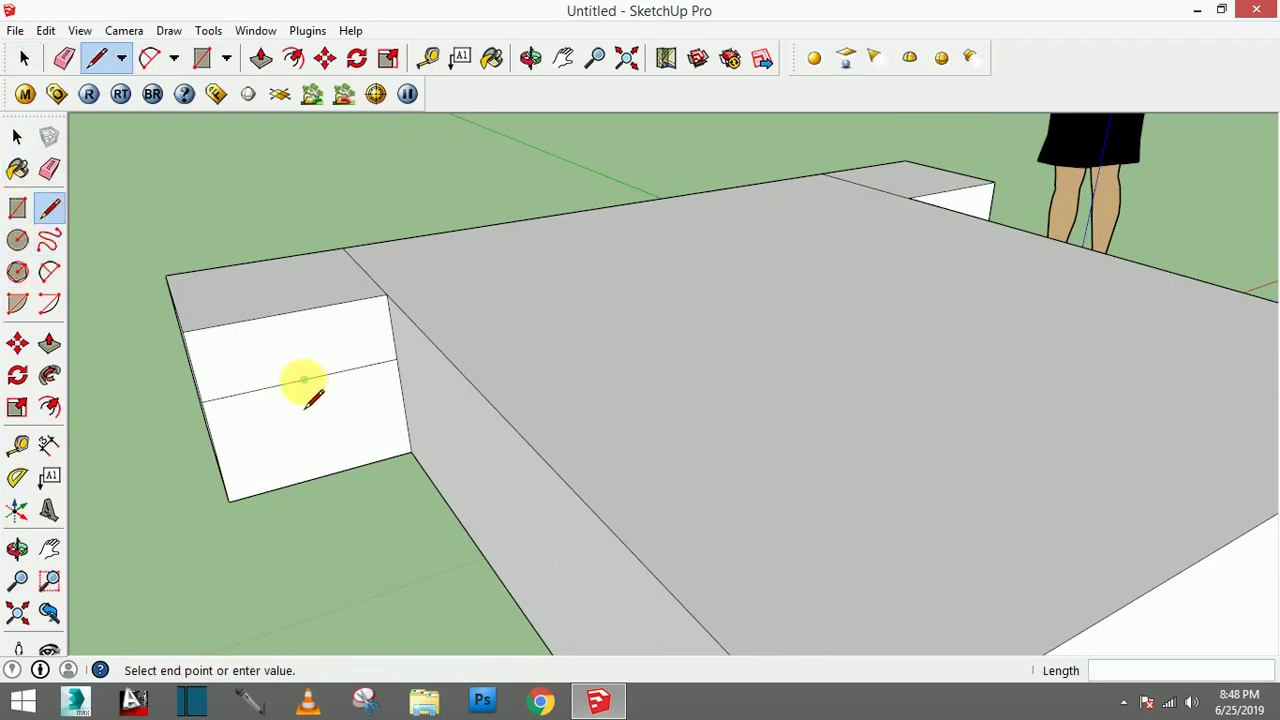
left_click(318, 472)
mouse_move(394, 434)
middle_mouse_down()
mouse_move(428, 325)
mouse_move(443, 329)
mouse_move(380, 357)
mouse_move(371, 366)
mouse_move(471, 362)
mouse_move(415, 300)
mouse_move(380, 343)
middle_mouse_up()
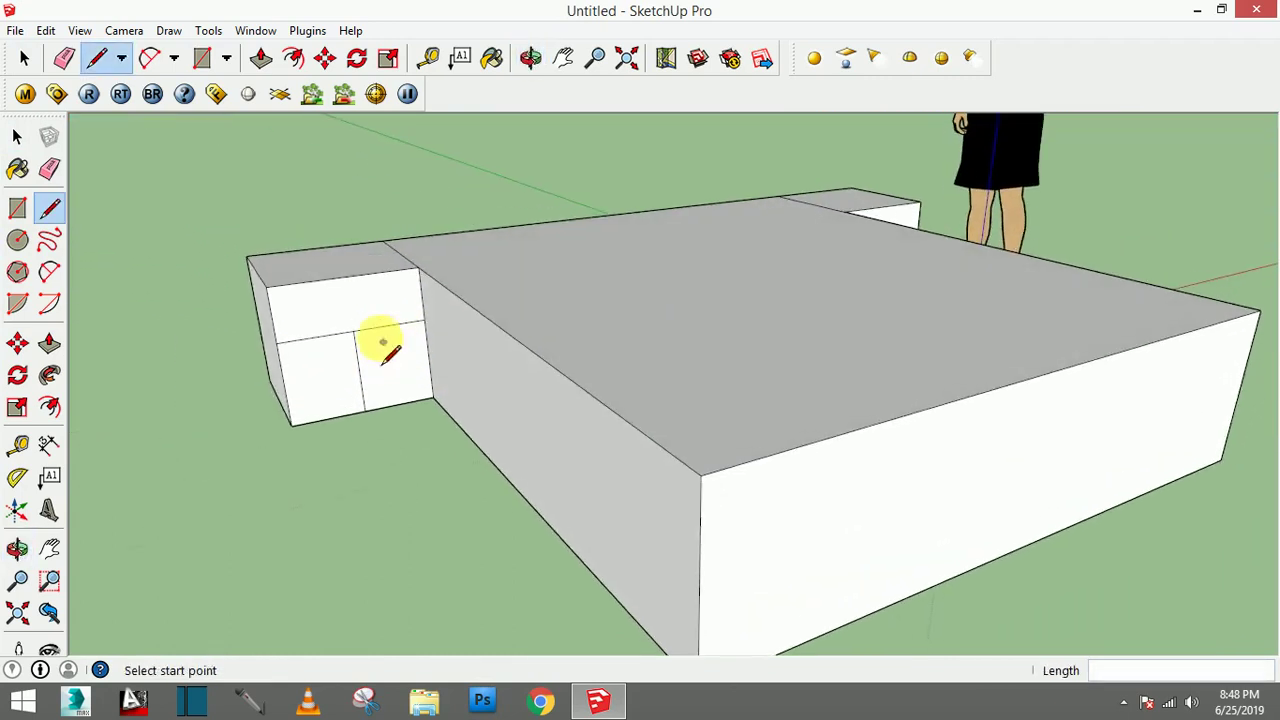
mouse_move(551, 249)
middle_mouse_down()
mouse_move(393, 310)
mouse_move(629, 296)
middle_mouse_up()
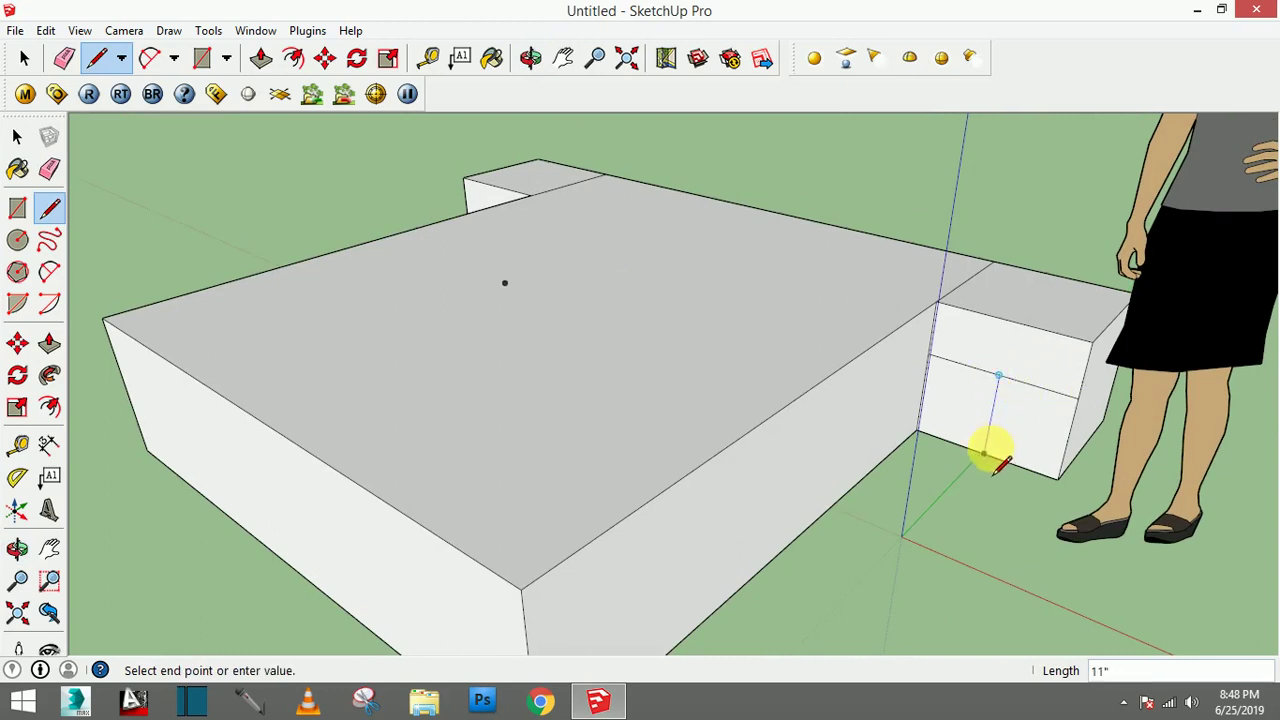
mouse_move(963, 455)
middle_mouse_down()
mouse_move(1037, 366)
mouse_move(566, 366)
mouse_move(729, 334)
mouse_move(640, 358)
middle_mouse_up()
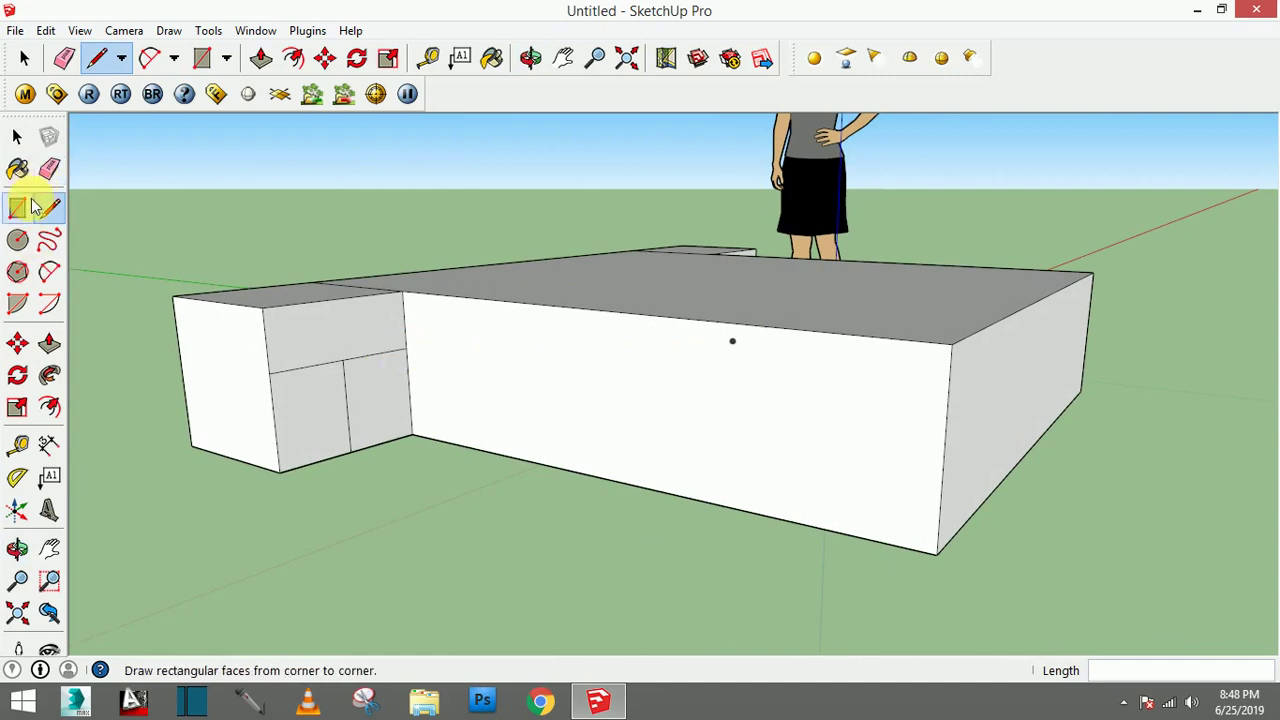
Place a 2-inch guide above the bed's front bottom edge, then abandon a rectangle there
left_click(20, 445)
left_click(557, 468)
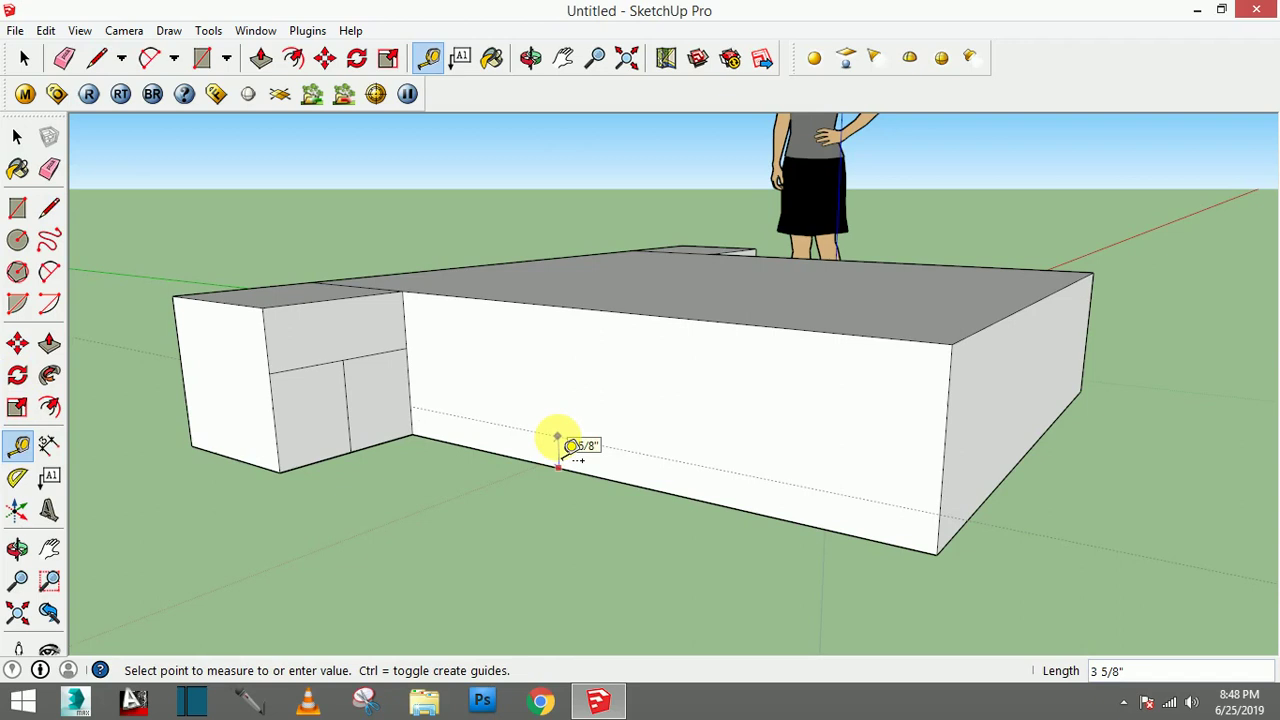
type("2")
key("Return")
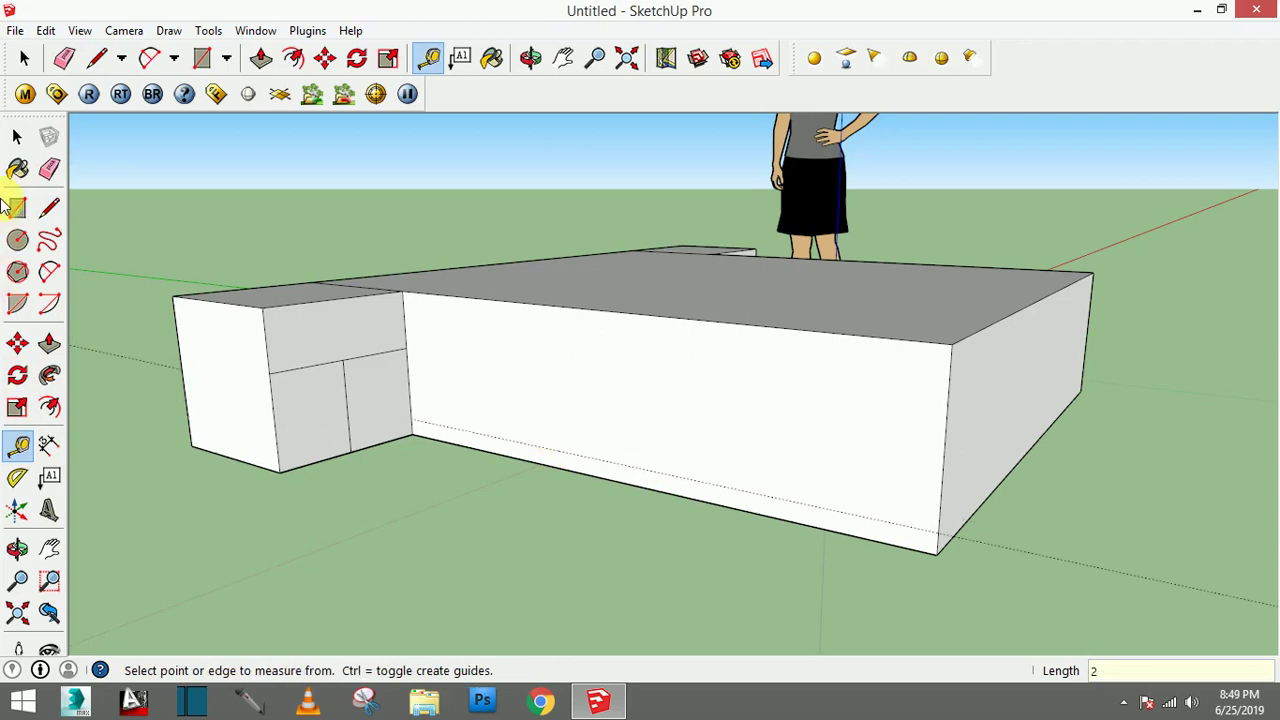
left_click(17, 207)
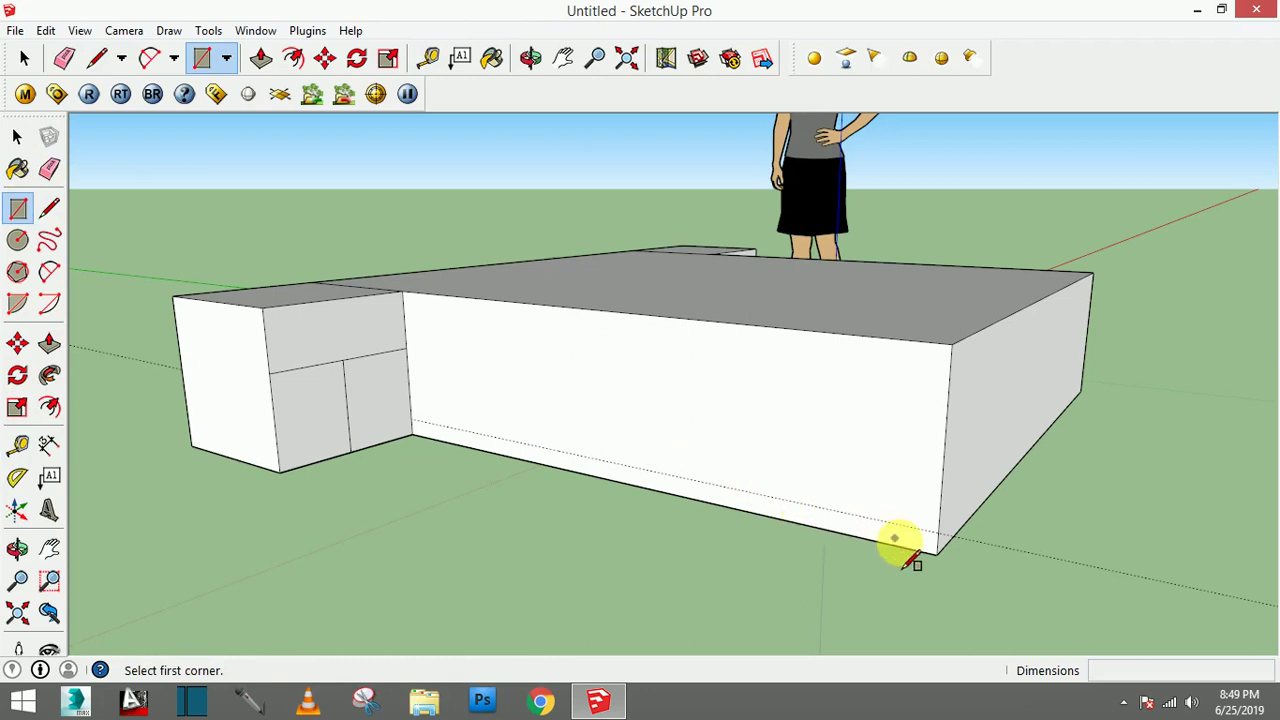
left_click(935, 551)
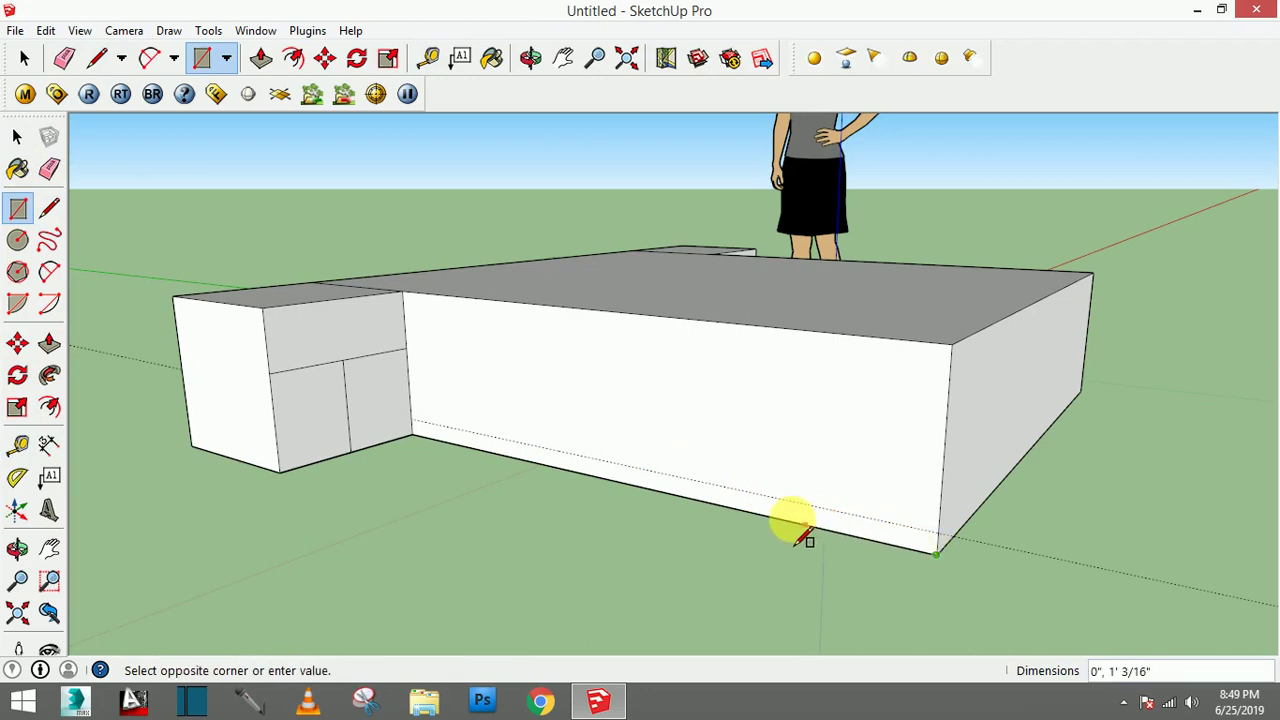
left_click(674, 492)
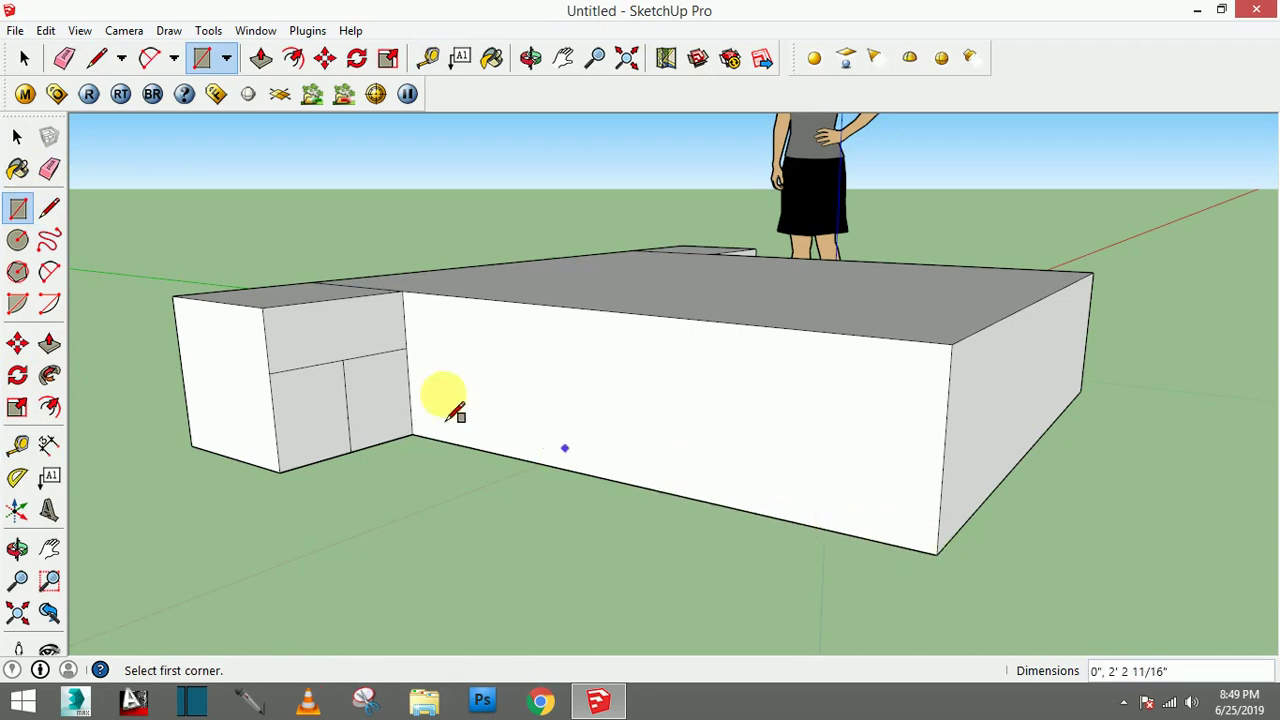
left_click(17, 137)
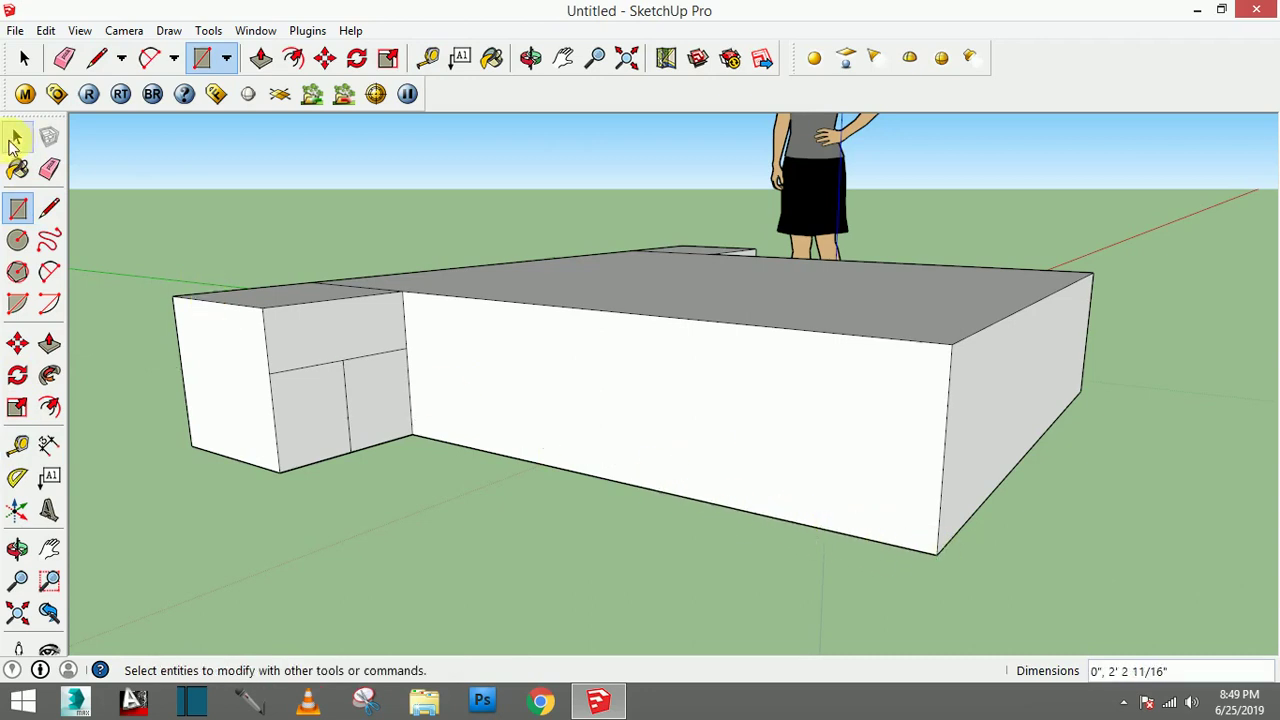
Add a 1-inch guide and draw a line along the bed's front bottom edge
left_click(17, 445)
left_click(622, 482)
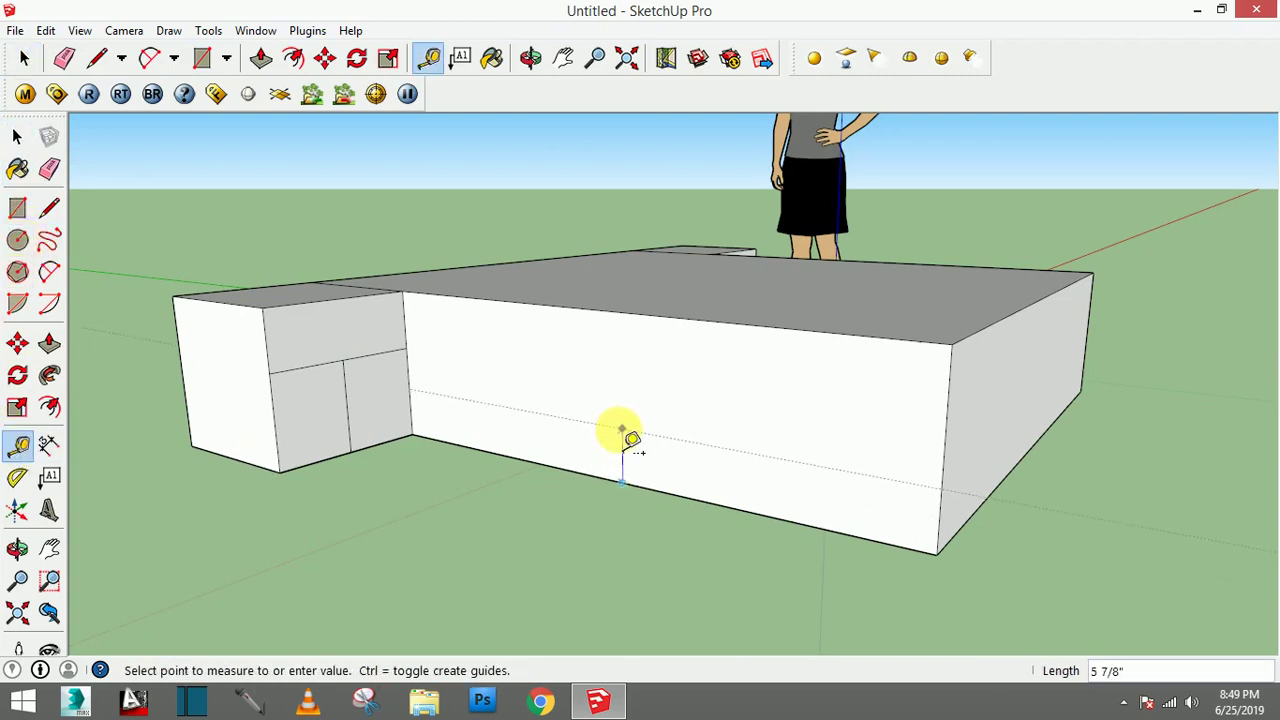
type("1")
key("Return")
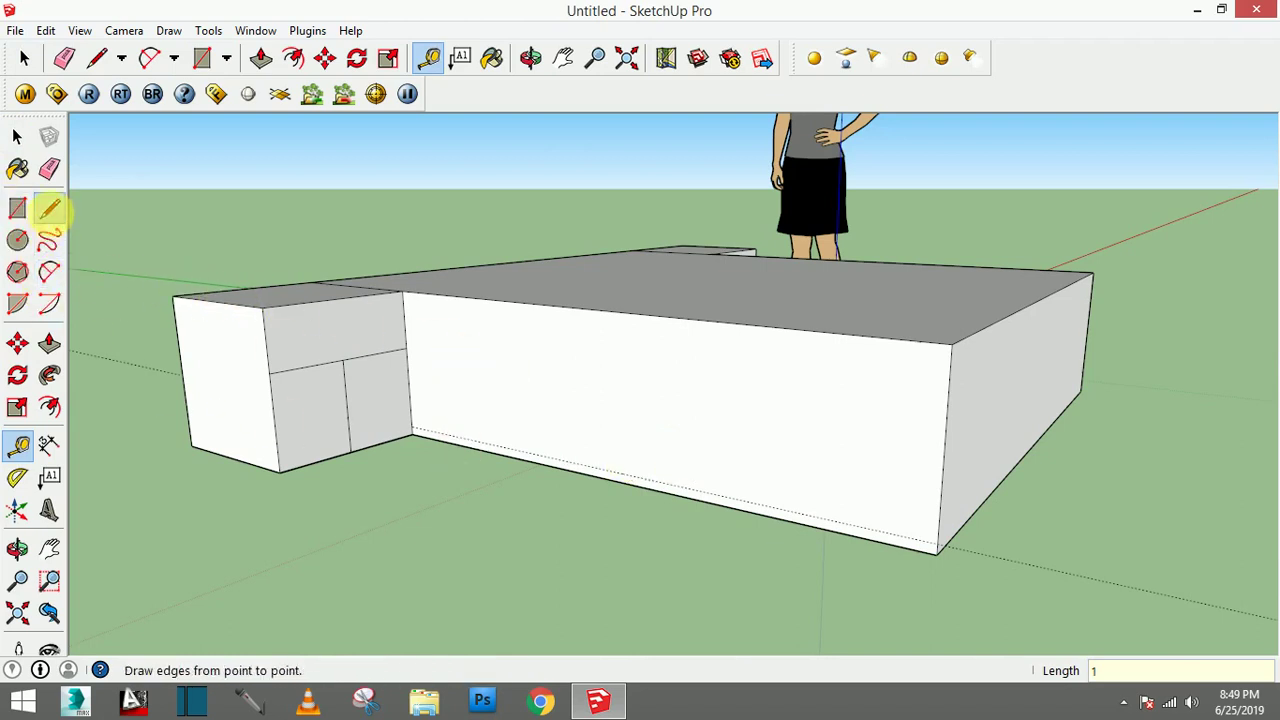
left_click(49, 207)
left_click(936, 544)
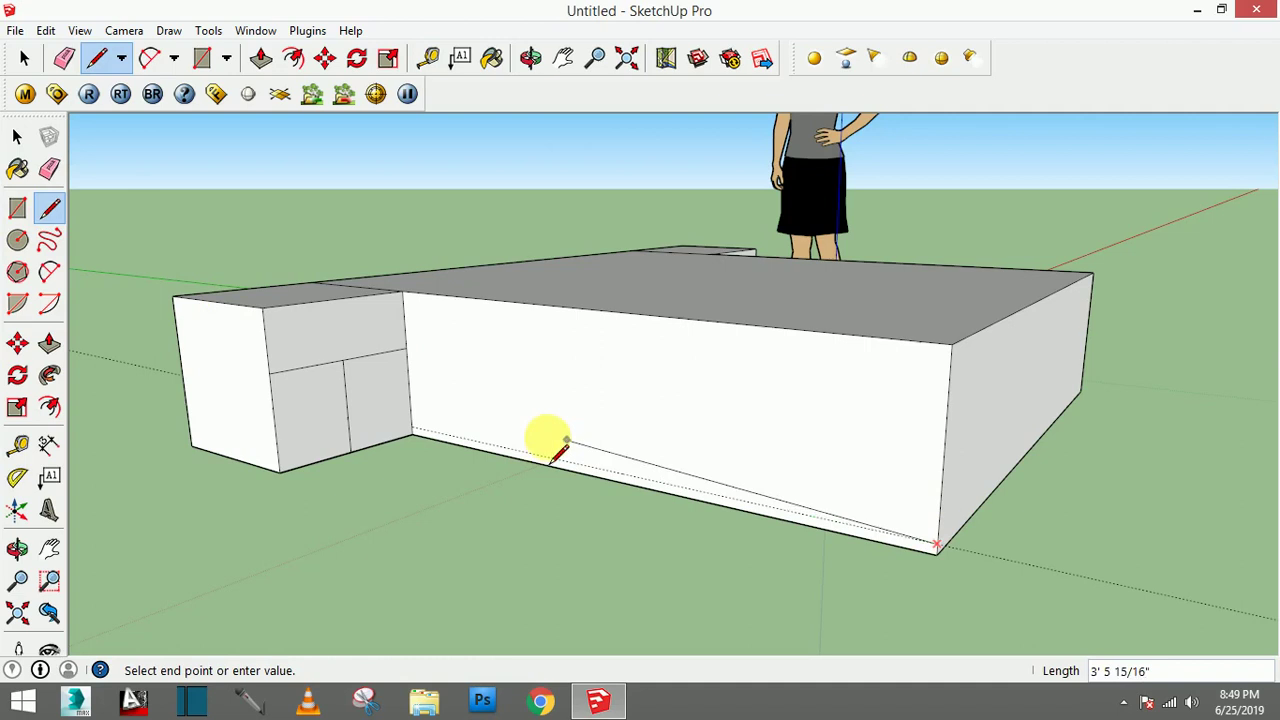
left_click(412, 432)
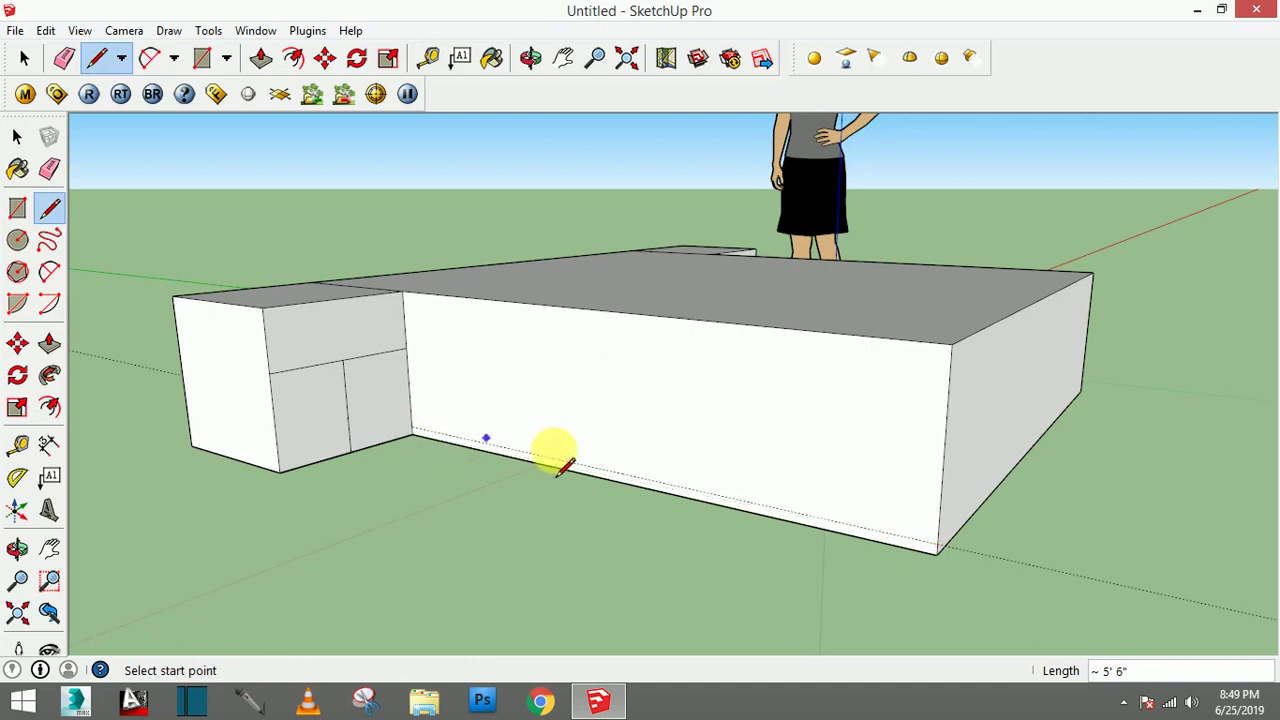
left_click(937, 547)
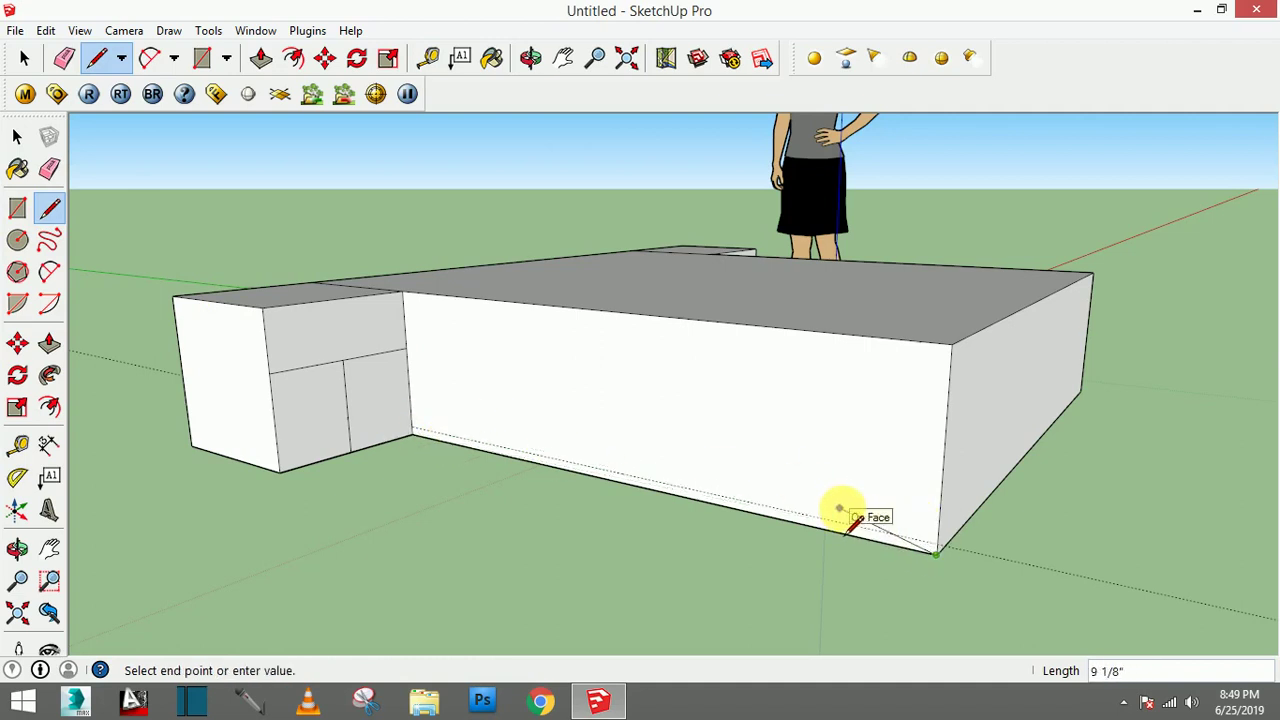
key("Escape")
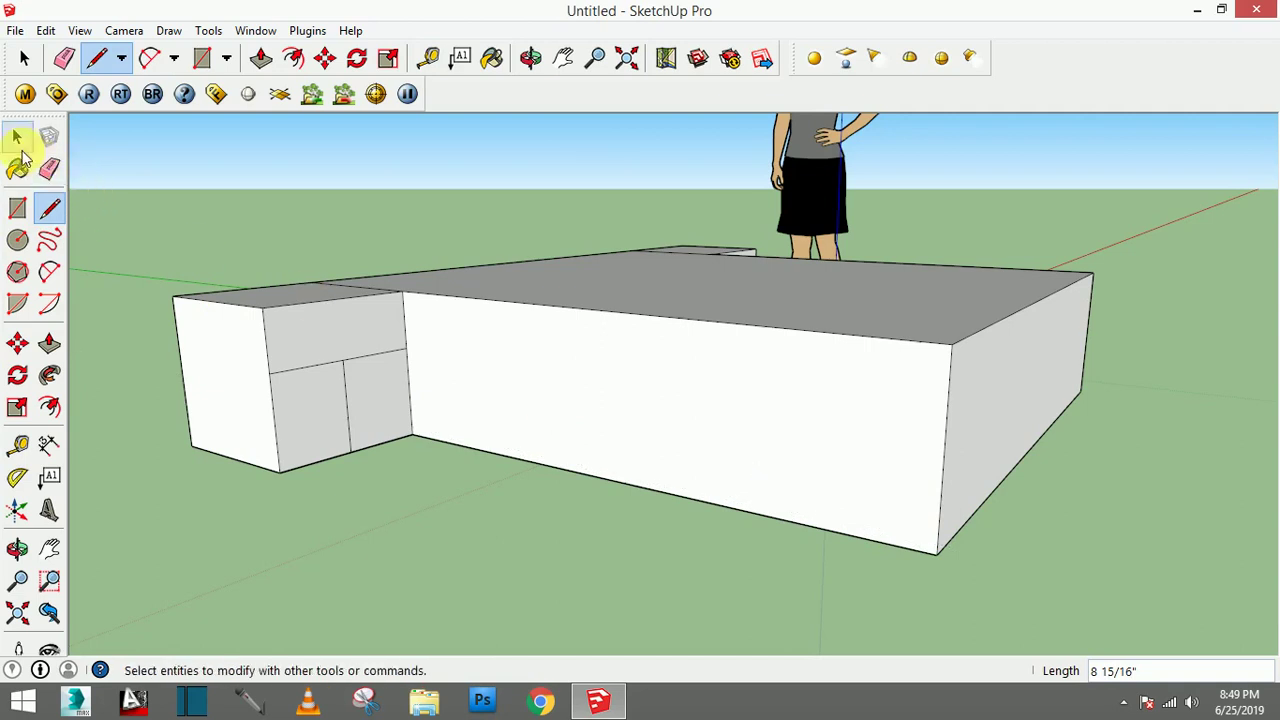
left_click(17, 137)
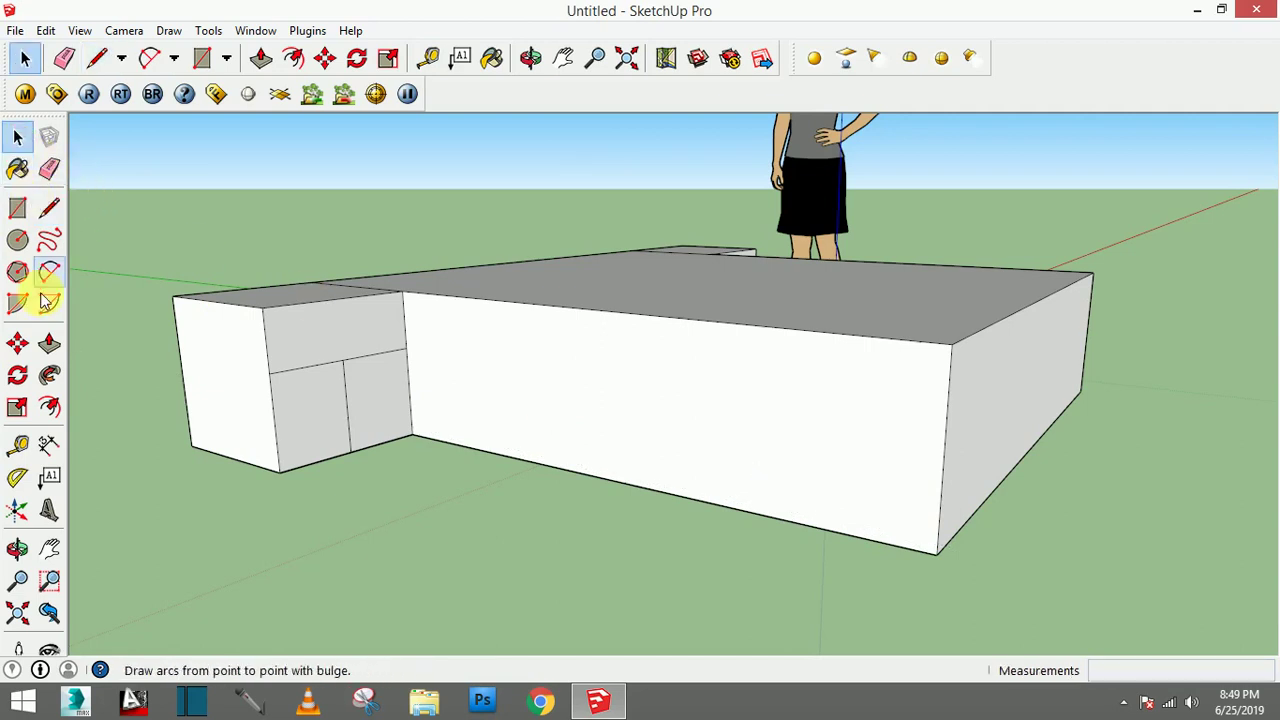
Place a guide 2 inches above the front bottom edge and start a rectangle at the corner
left_click(20, 447)
left_click(622, 483)
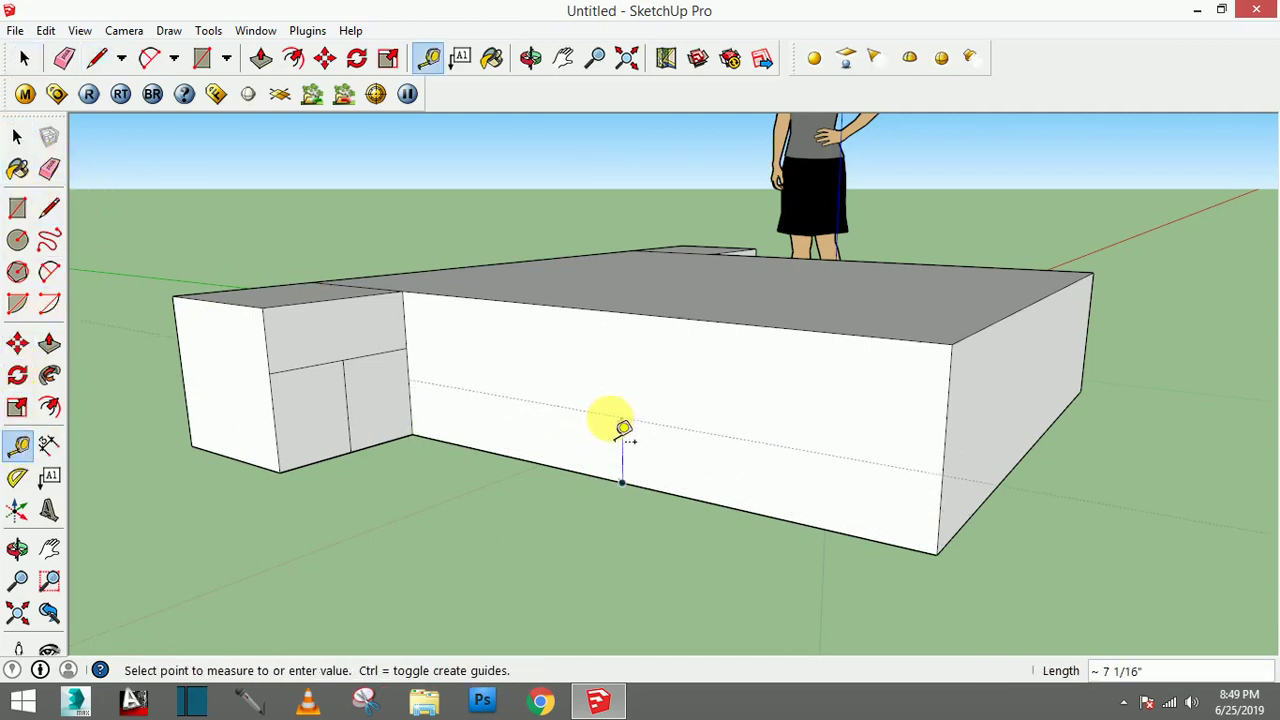
type("2")
key("Return")
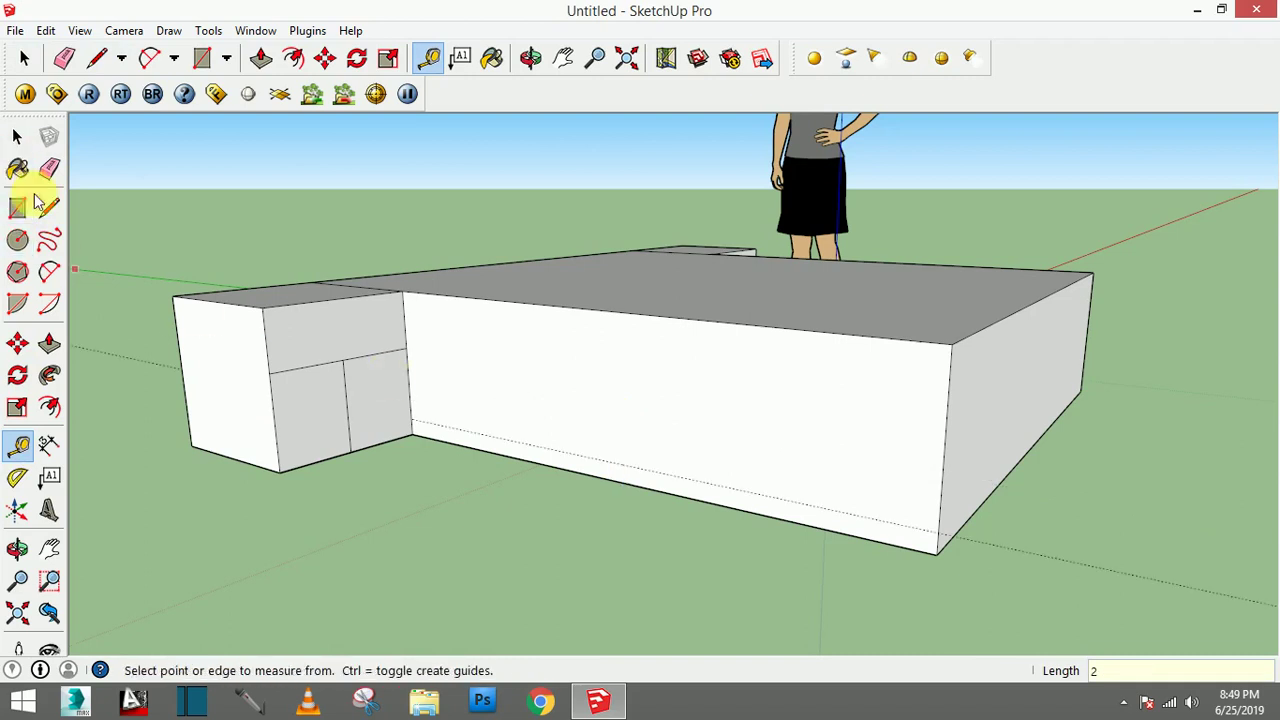
left_click(17, 214)
left_click(936, 553)
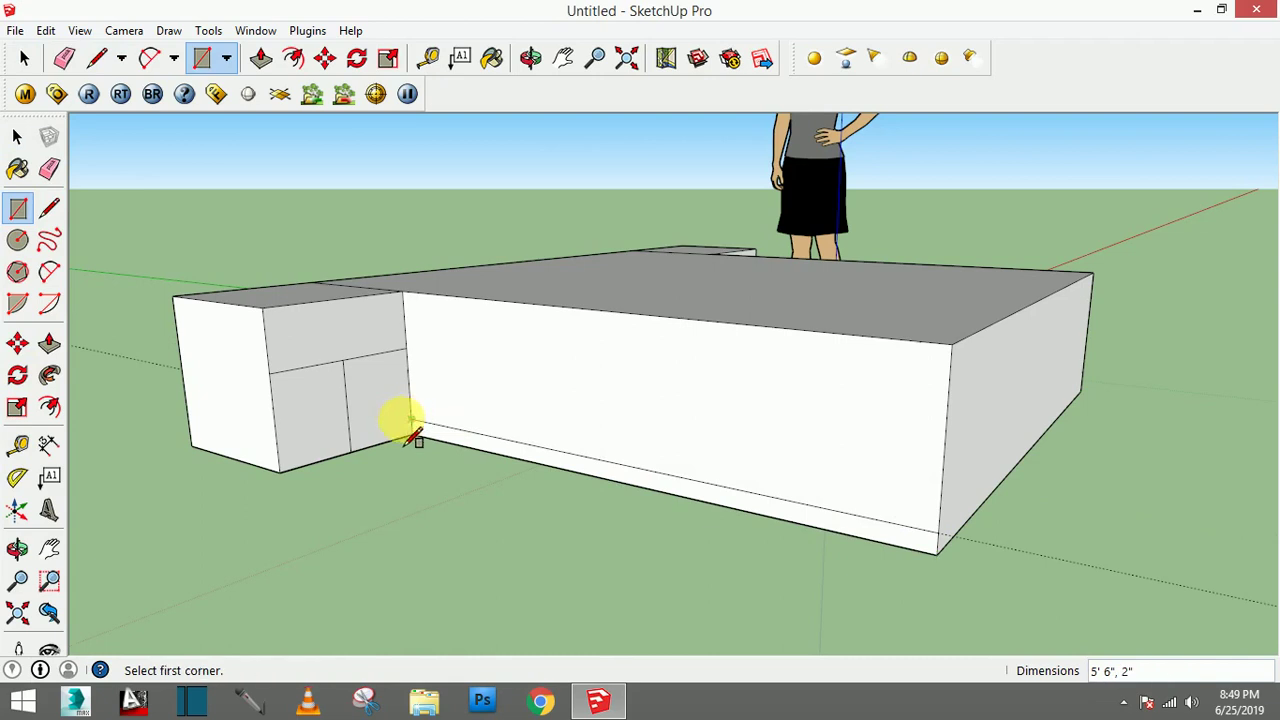
Finish the 2-inch strip along the bed's front bottom and add another along its side
scroll(425, 440, "up", 2)
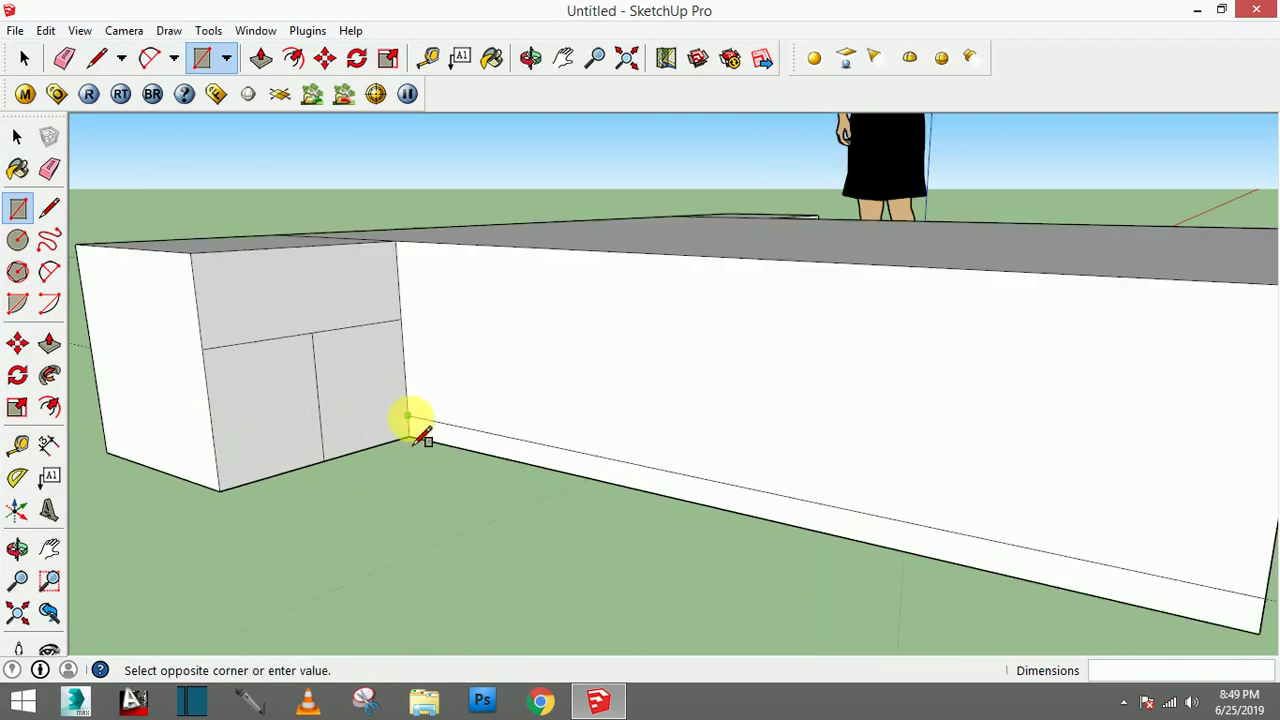
left_click(229, 505)
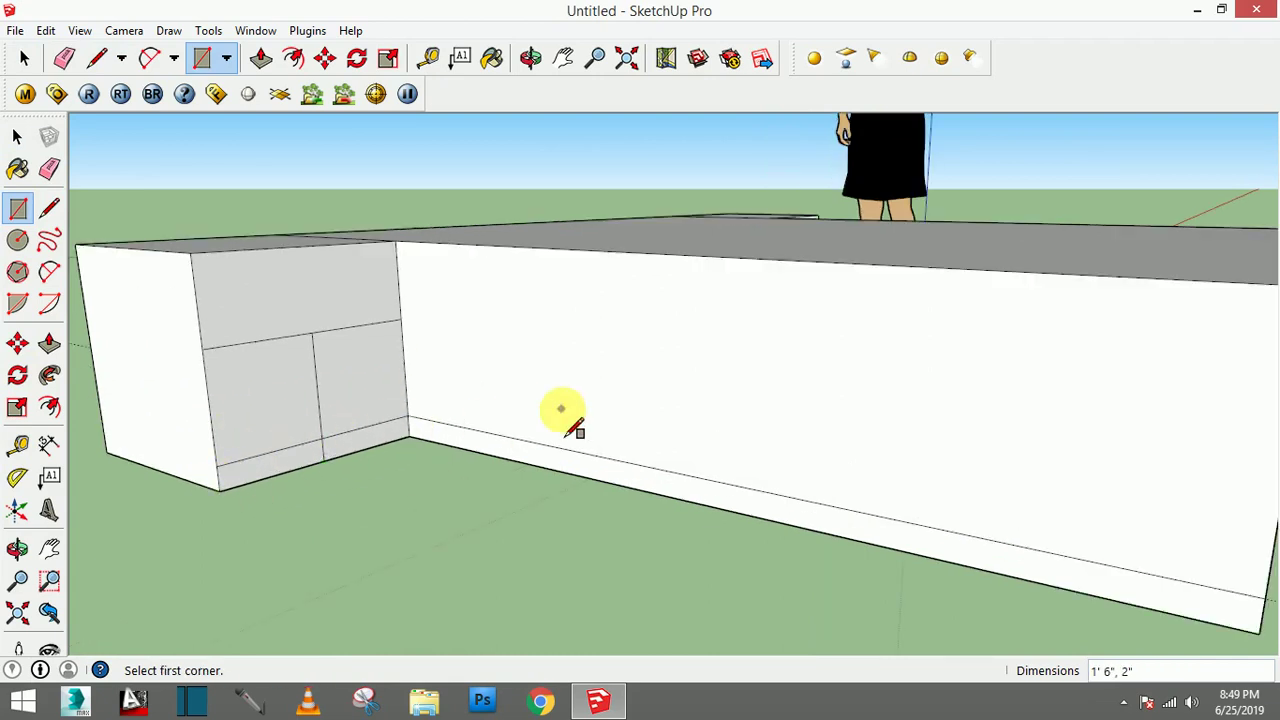
mouse_move(563, 414)
middle_mouse_down()
mouse_move(271, 423)
mouse_move(371, 371)
mouse_move(647, 401)
mouse_move(440, 443)
mouse_move(535, 462)
middle_mouse_up()
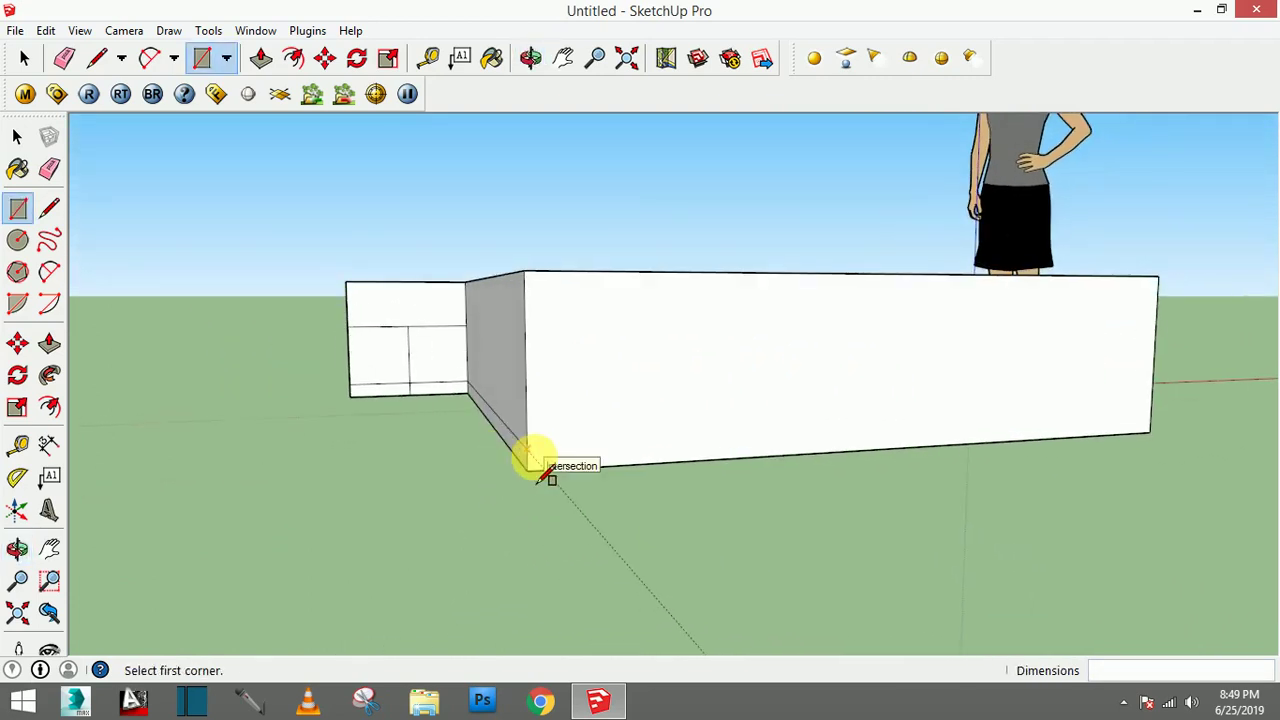
left_click(528, 452)
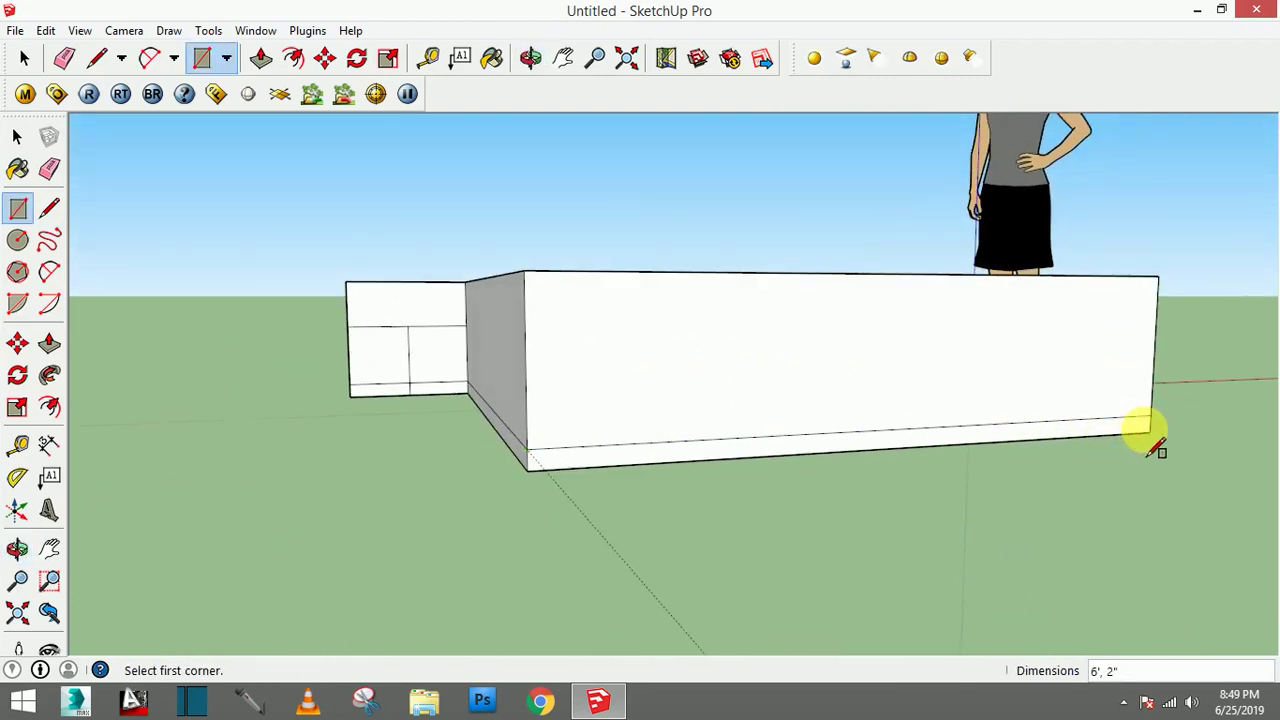
mouse_move(1150, 440)
middle_mouse_down()
mouse_move(743, 409)
mouse_move(509, 426)
mouse_move(349, 417)
mouse_move(499, 443)
middle_mouse_up()
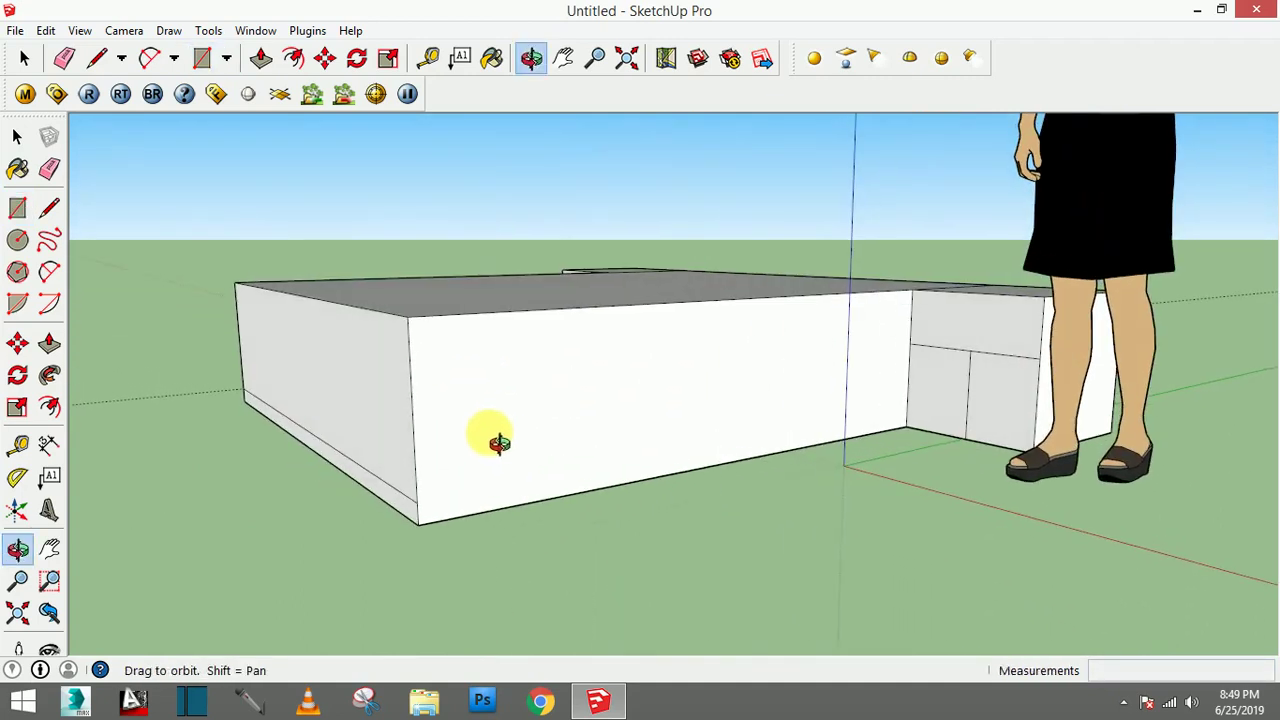
left_click(911, 446)
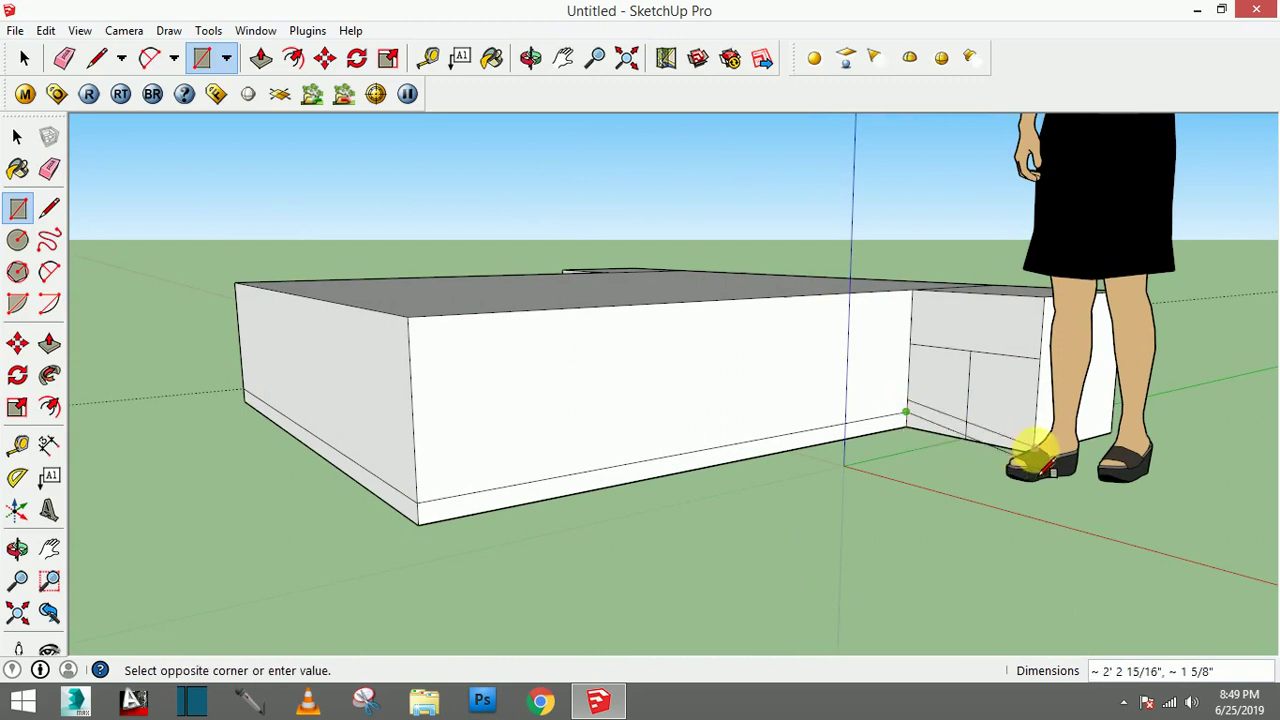
Draw a matching base strip rectangle along the bottom of the nightstand
middle_click_drag(1029, 449, 1116, 450)
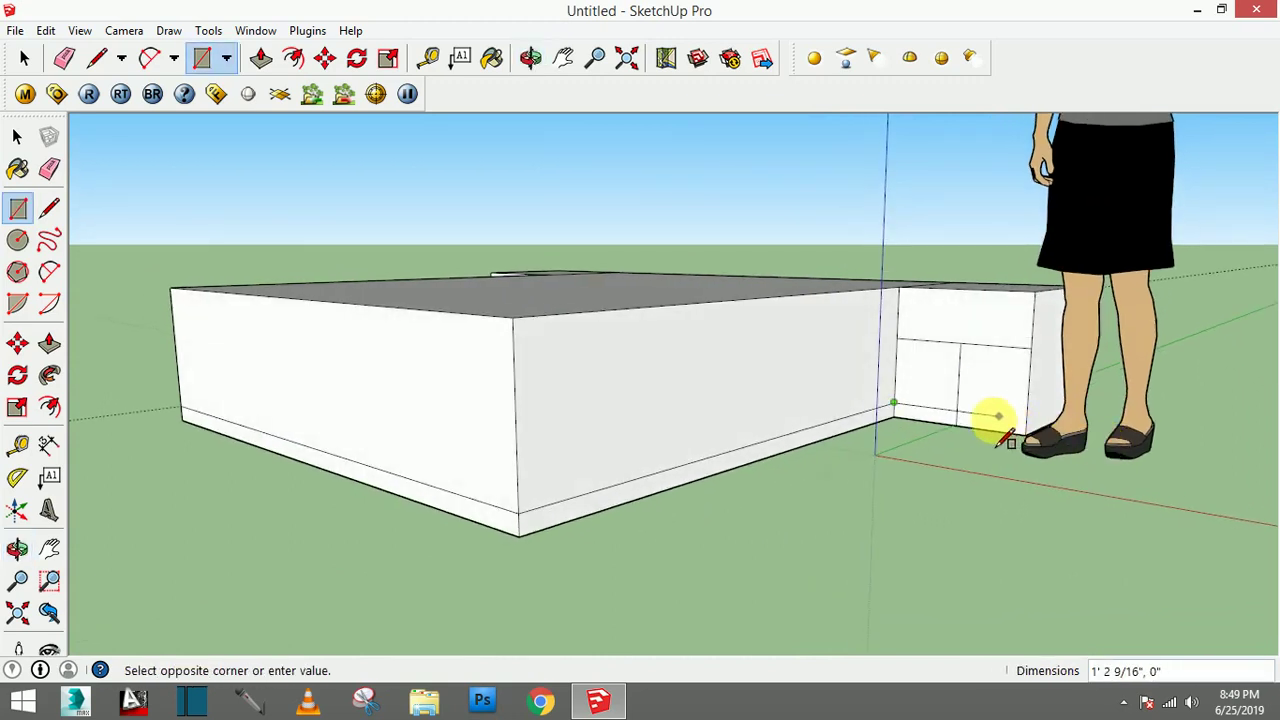
left_click(996, 416)
scroll(895, 405, "up", 3)
scroll(1029, 414, "up", 2)
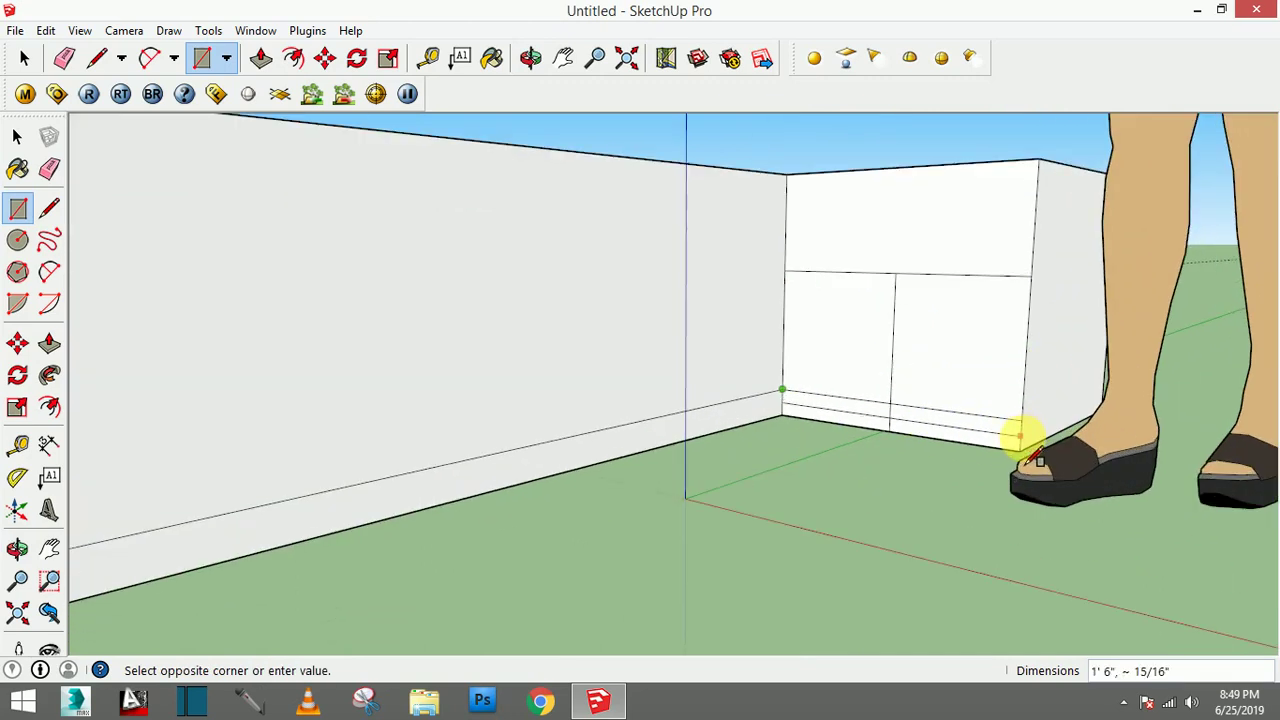
left_click(1024, 460)
Pick the Eraser and orbit and zoom around the bed to inspect both sides
scroll(875, 435, "down", 3)
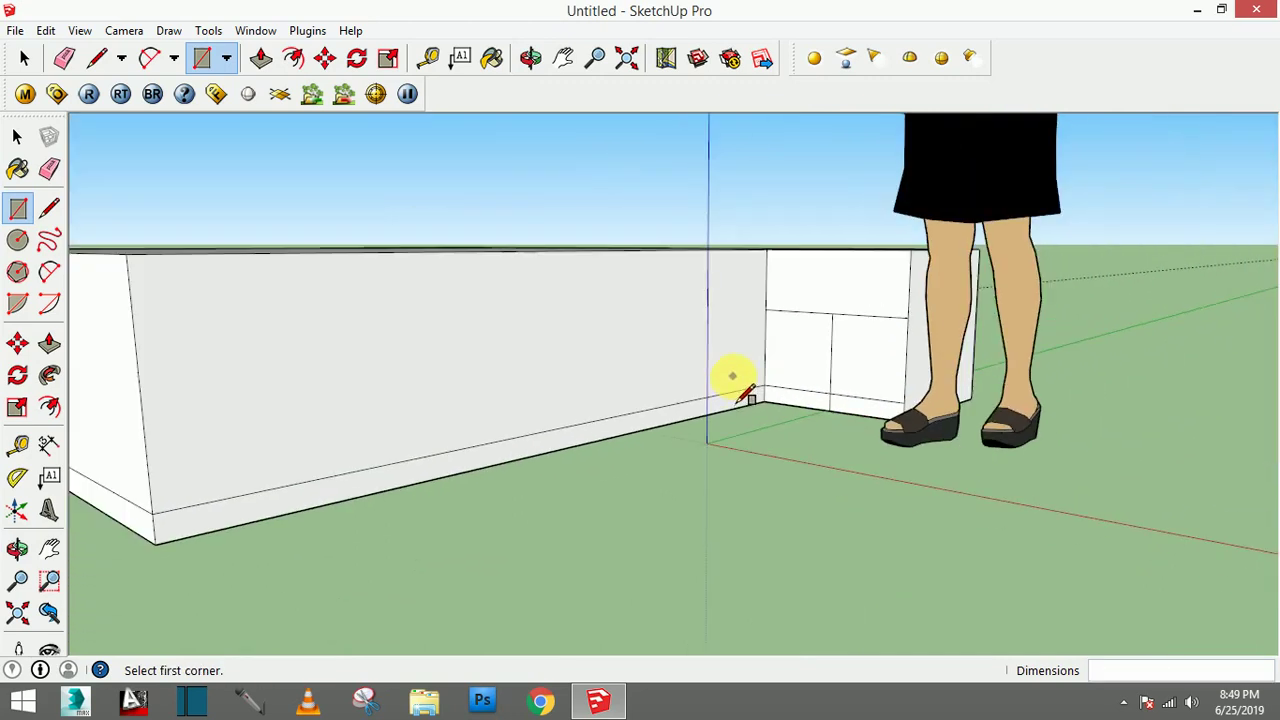
mouse_move(737, 374)
middle_mouse_down()
mouse_move(451, 354)
mouse_move(530, 395)
mouse_move(360, 403)
middle_mouse_up()
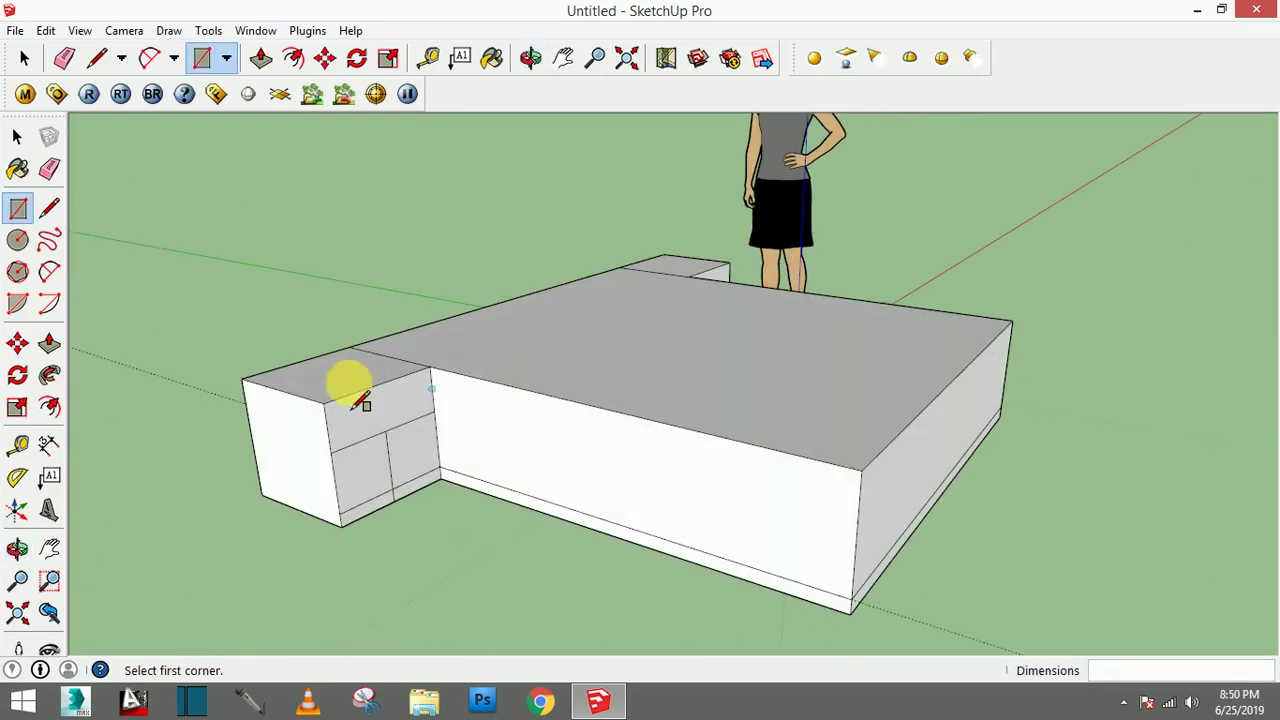
left_click(49, 171)
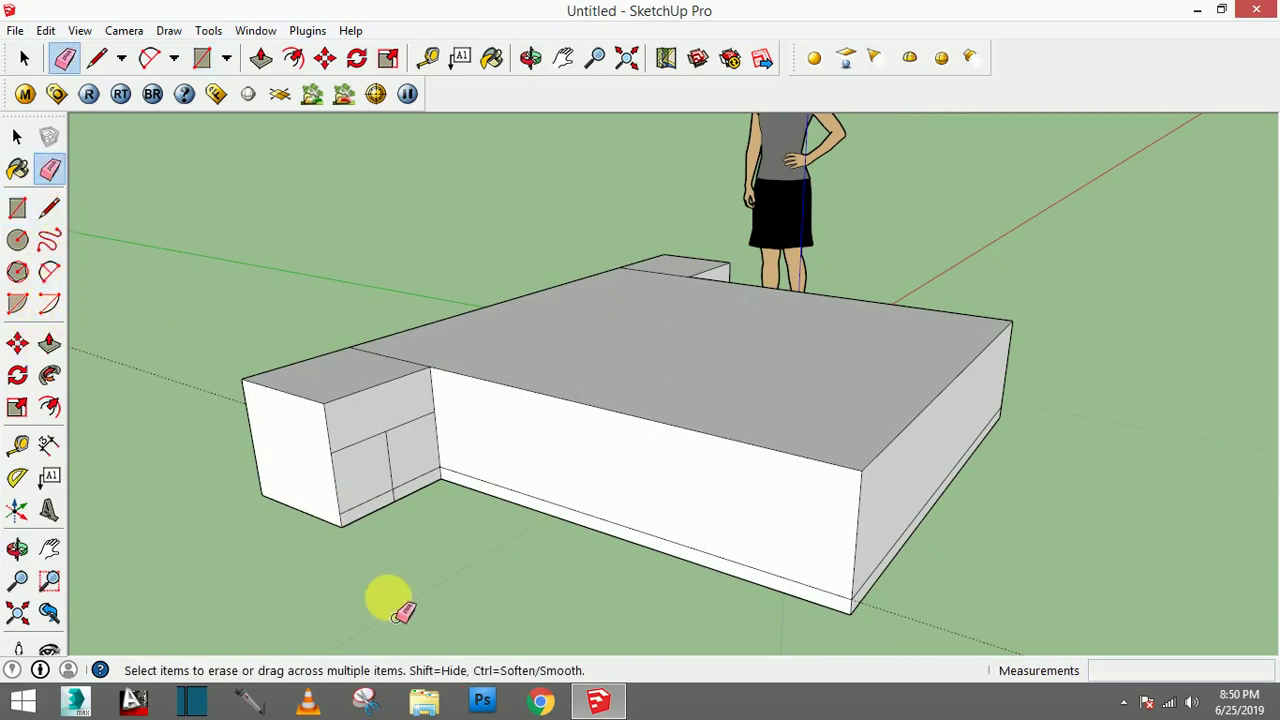
scroll(386, 600, "up", 3)
scroll(410, 448, "down", 3)
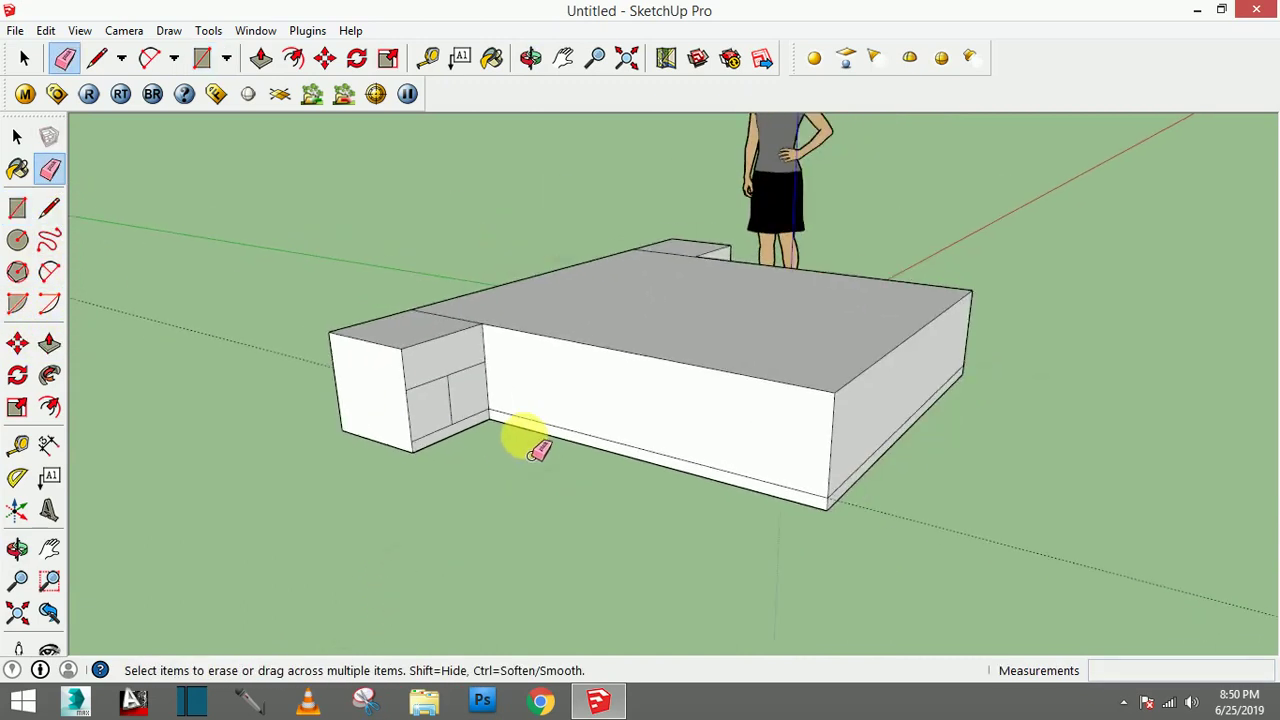
mouse_move(528, 434)
middle_mouse_down()
mouse_move(586, 463)
mouse_move(808, 409)
mouse_move(855, 440)
middle_mouse_up()
scroll(852, 440, "up", 2)
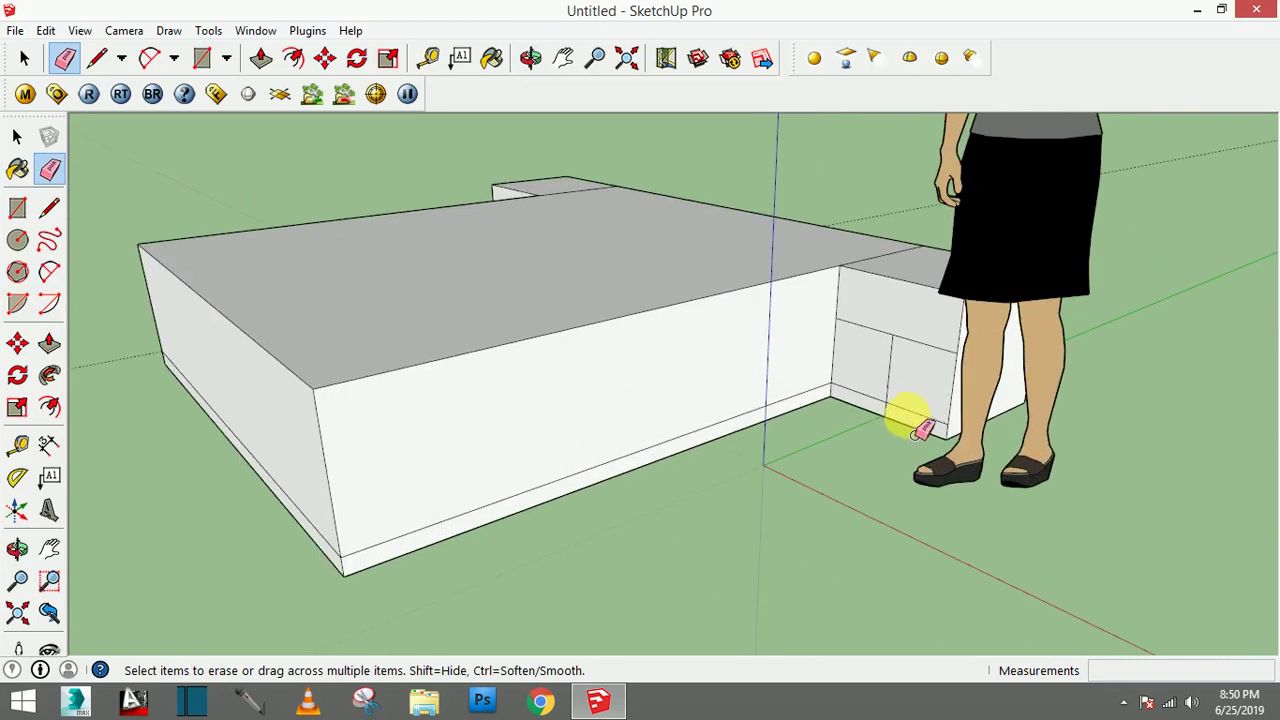
scroll(897, 425, "up", 2)
scroll(891, 423, "up", 1)
scroll(891, 418, "down", 2)
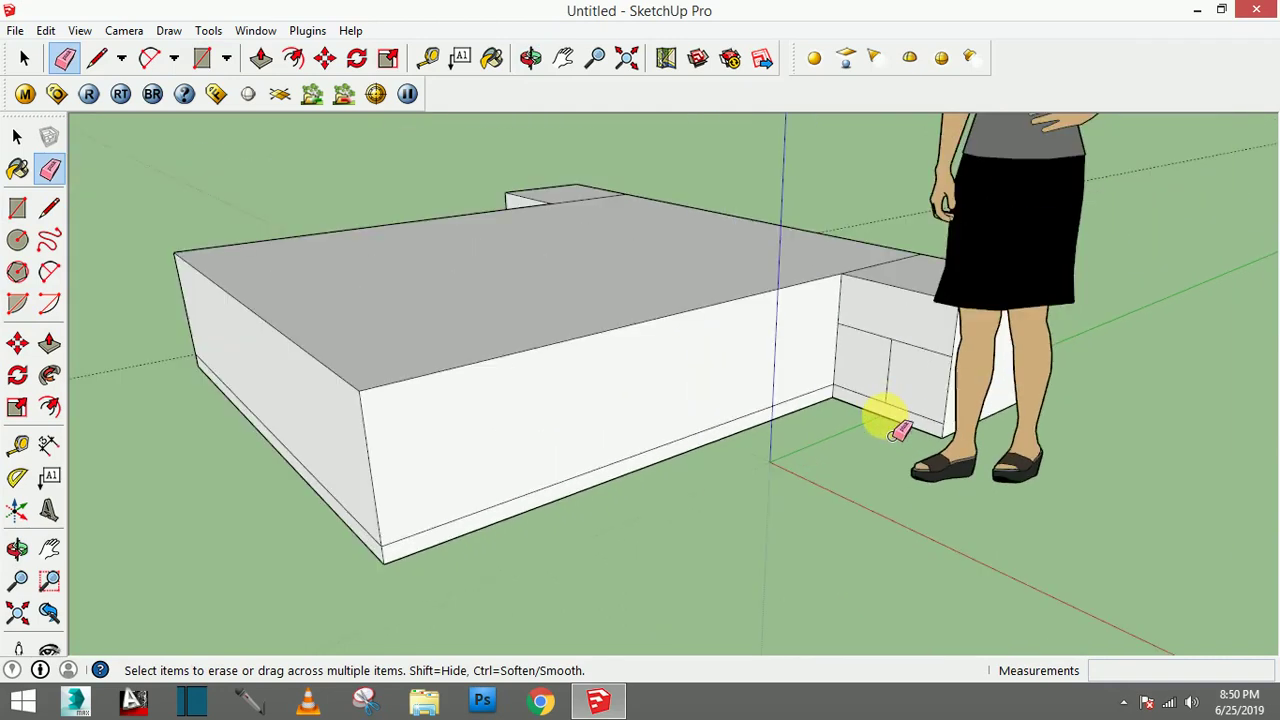
scroll(894, 420, "down", 2)
mouse_move(720, 414)
middle_mouse_down()
mouse_move(1043, 429)
mouse_move(610, 390)
middle_mouse_up()
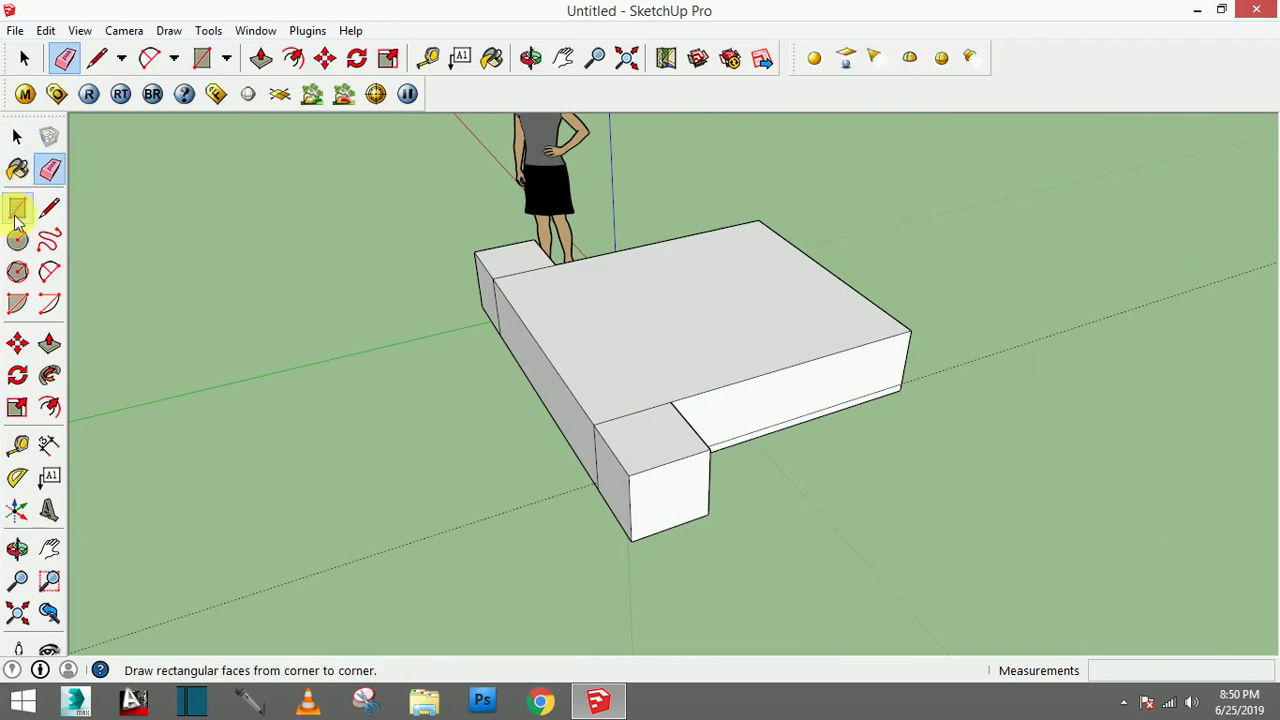
Draw a thin rectangle footprint along the back edge of the bed and nightstands
left_click(17, 207)
scroll(490, 333, "up", 2)
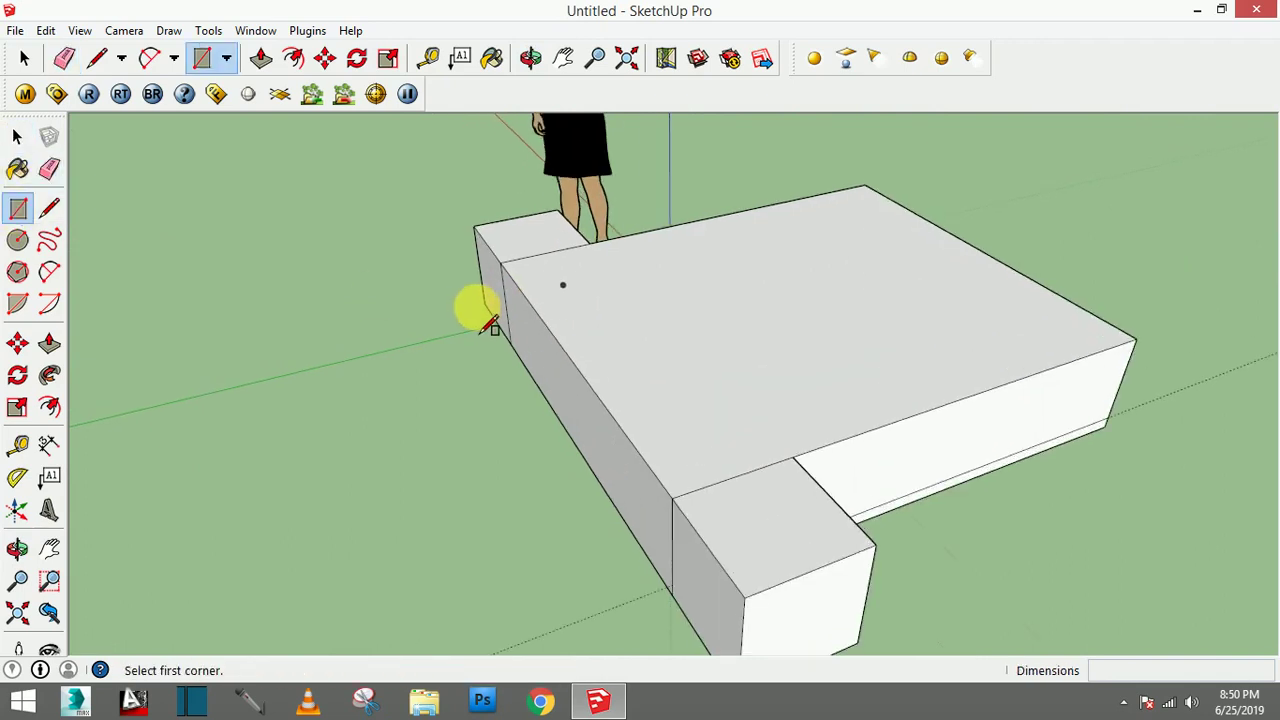
left_click(490, 328)
middle_click_drag(480, 310, 598, 543)
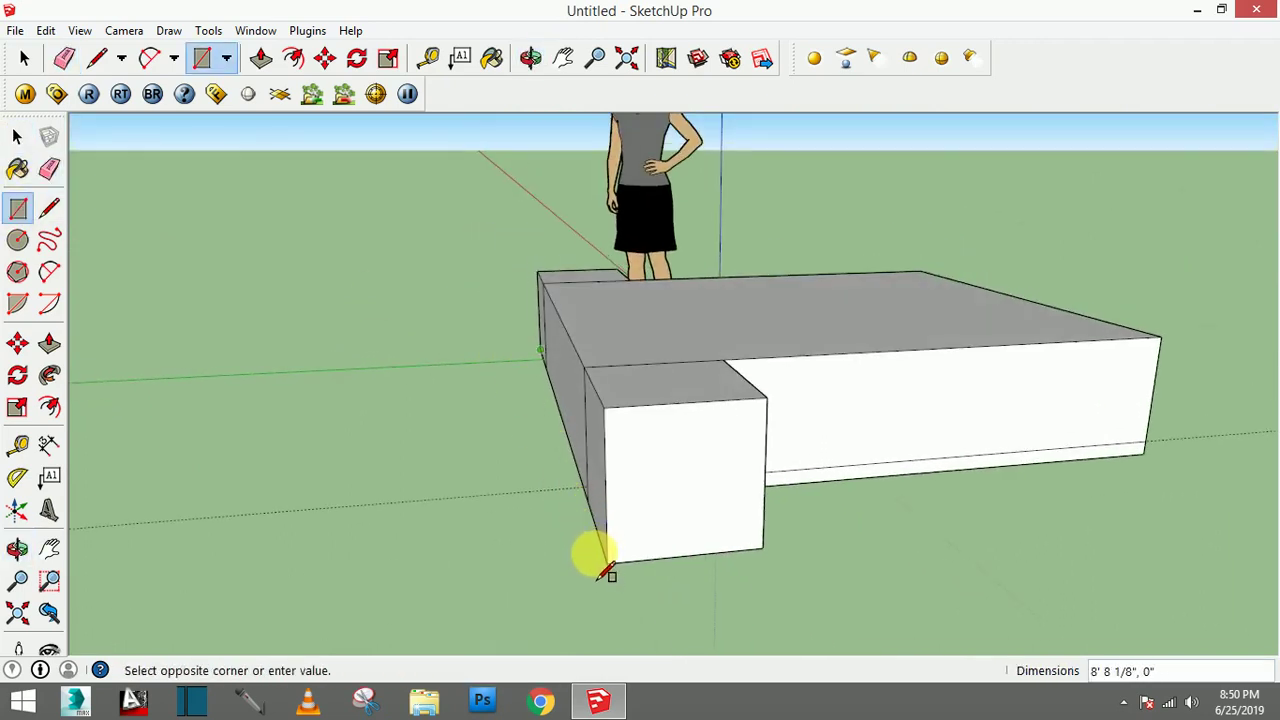
scroll(595, 585, "up", 1)
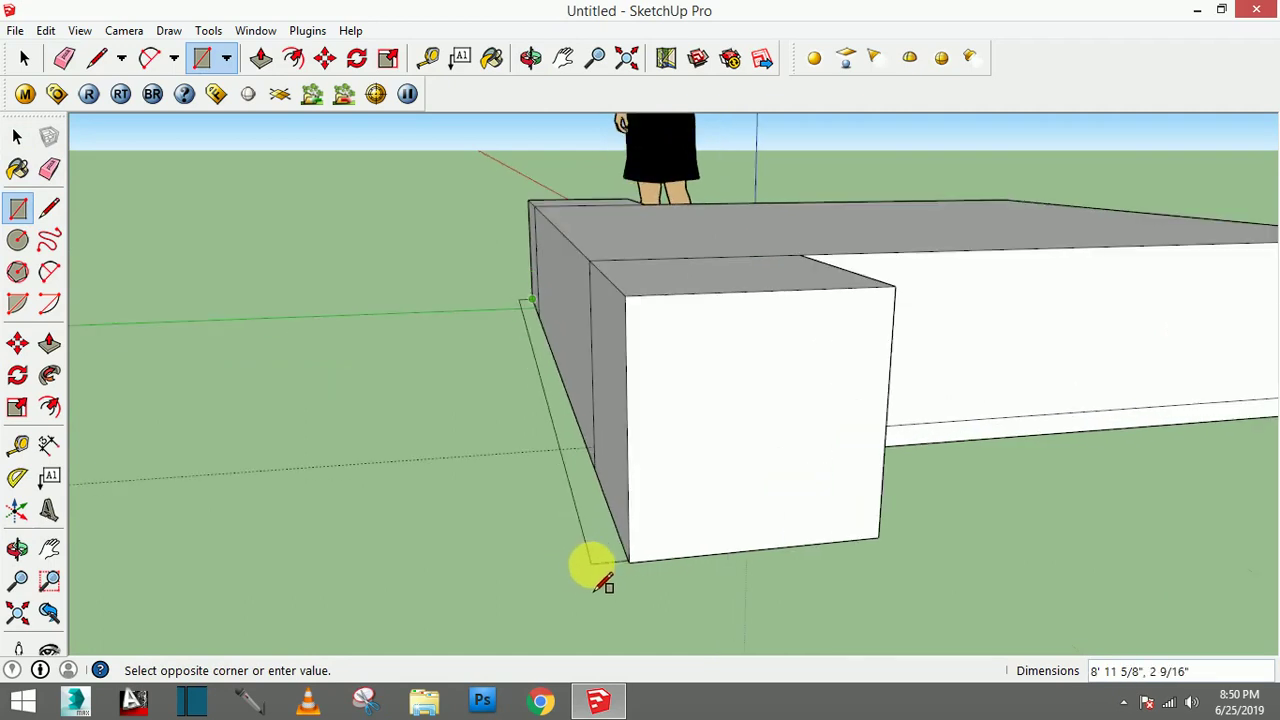
left_click(612, 582)
middle_click_drag(509, 537, 495, 548)
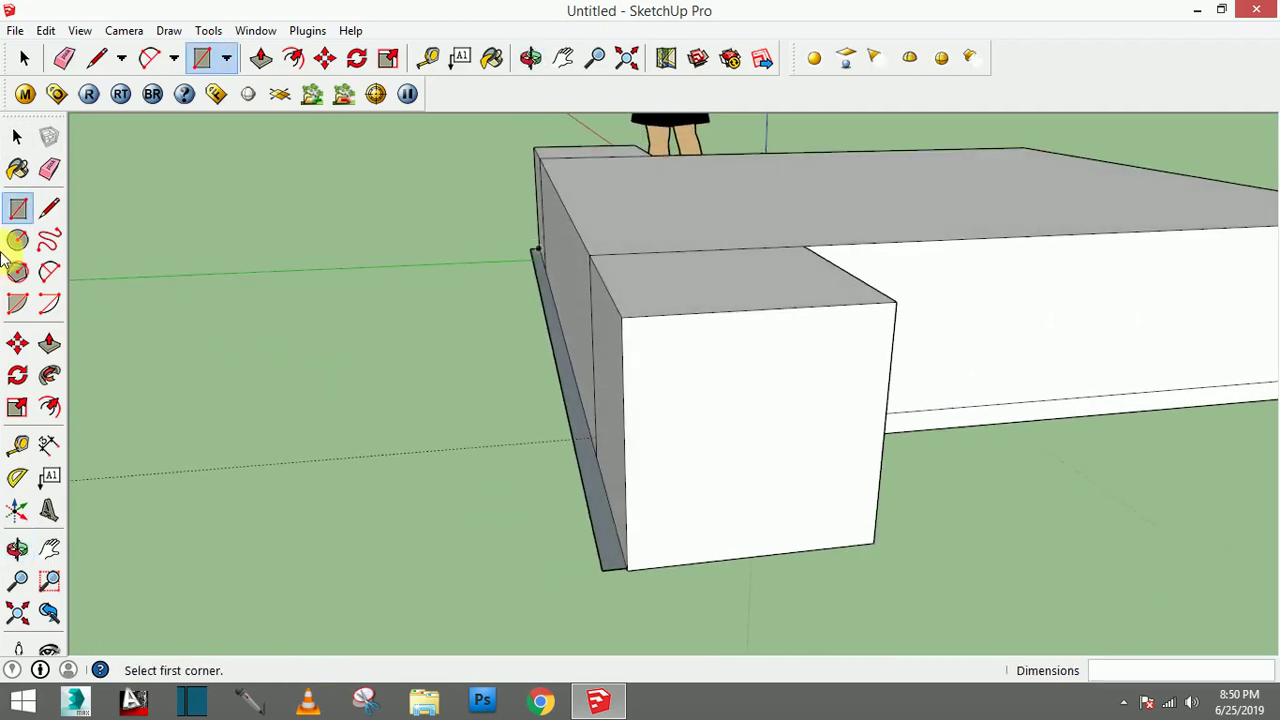
Push/Pull the thin strip up into a full-height headboard wall and pick the Eraser
left_click(49, 343)
scroll(525, 457, "down", 3)
left_click(575, 498)
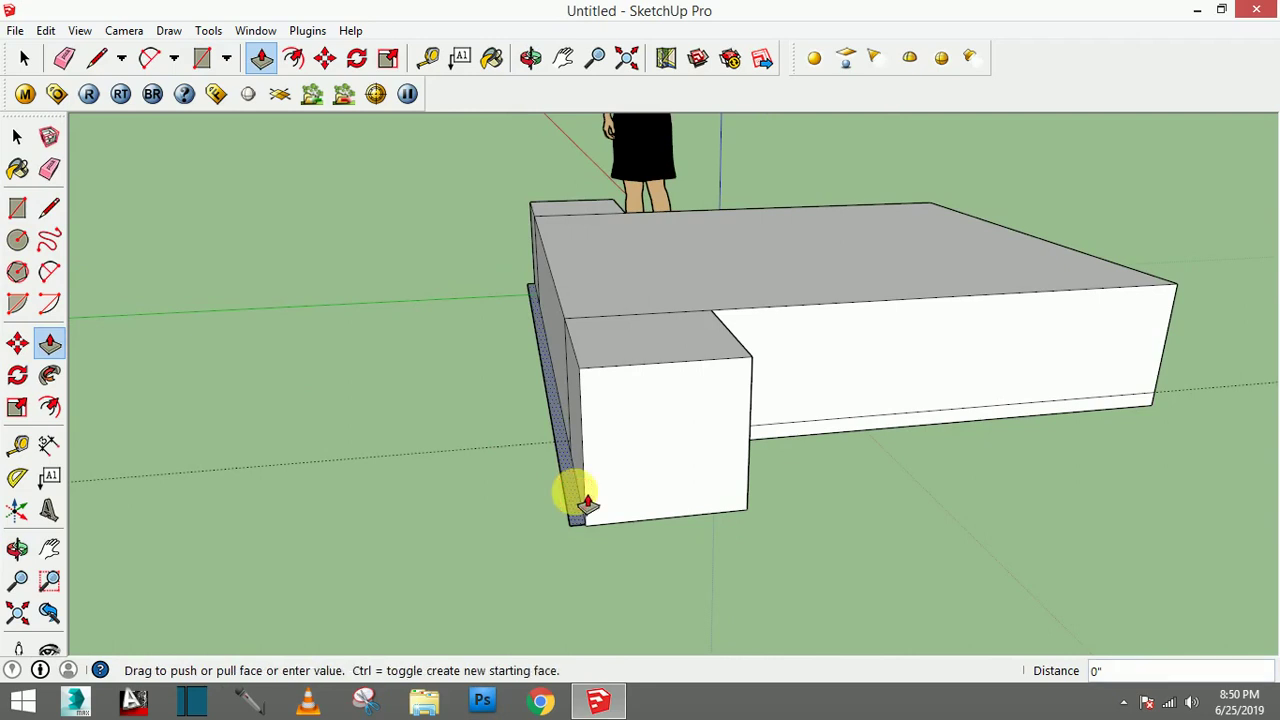
left_click(586, 303)
mouse_move(586, 303)
middle_mouse_down()
mouse_move(502, 309)
mouse_move(357, 243)
middle_mouse_up()
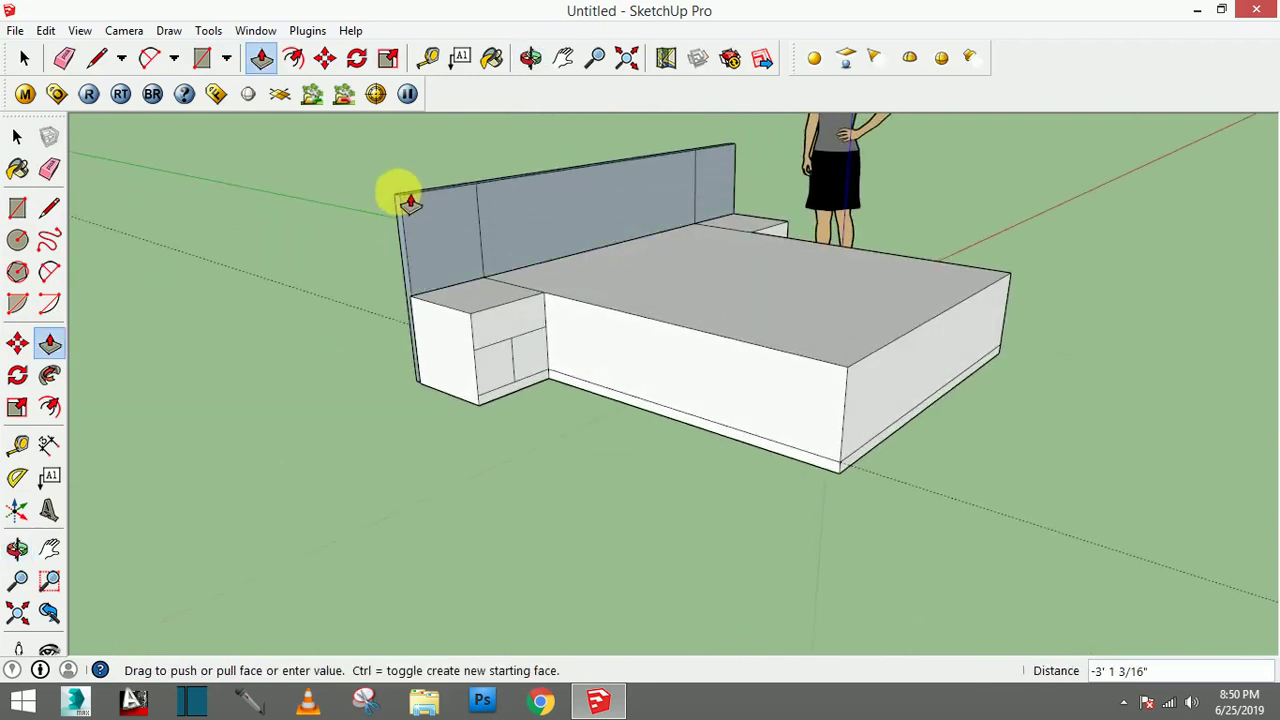
left_click(425, 135)
mouse_move(425, 135)
middle_mouse_down()
mouse_move(514, 306)
mouse_move(623, 218)
mouse_move(617, 183)
mouse_move(163, 223)
middle_mouse_up()
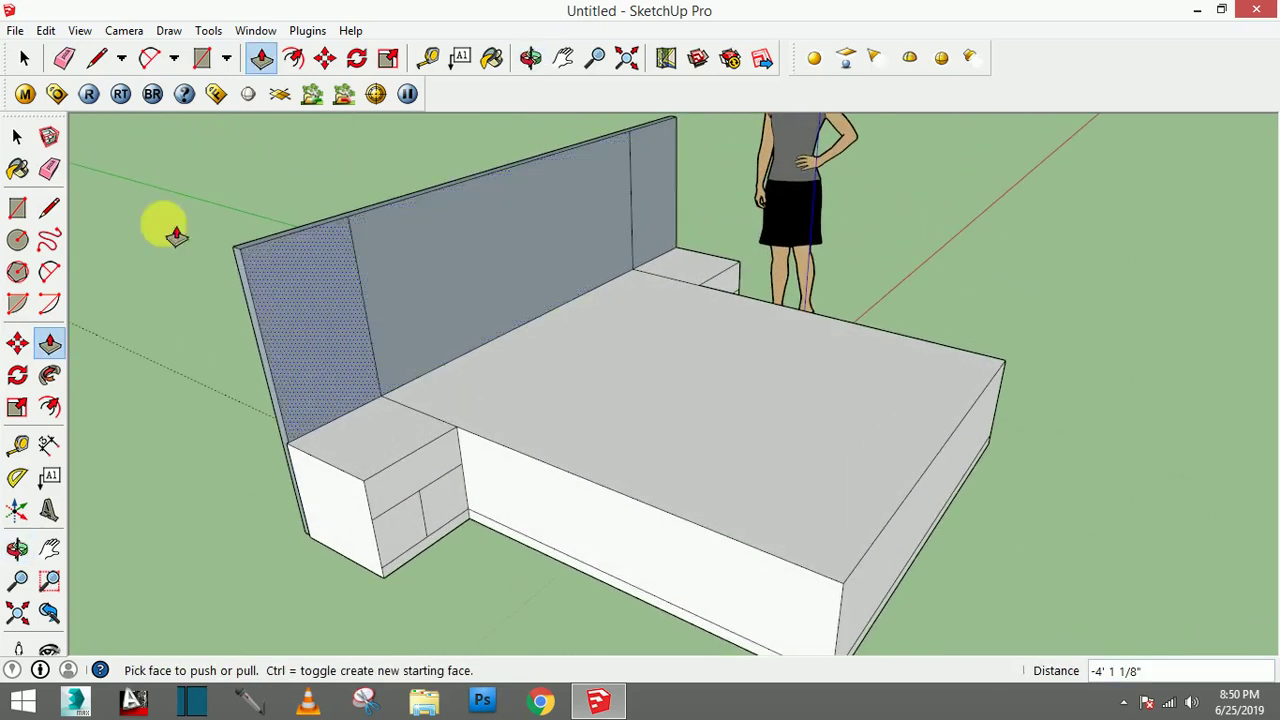
left_click(50, 169)
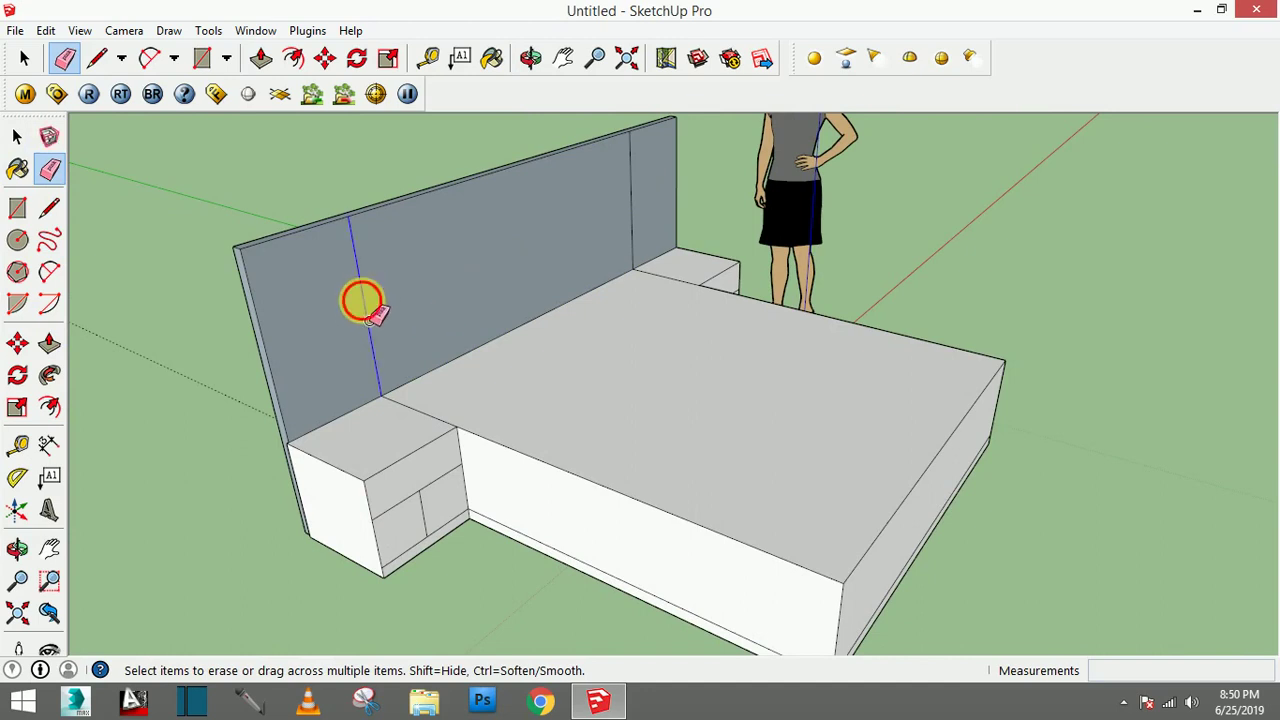
mouse_move(643, 203)
middle_mouse_down()
mouse_move(612, 288)
mouse_move(391, 294)
mouse_move(561, 327)
mouse_move(529, 349)
mouse_move(590, 392)
mouse_move(560, 360)
middle_mouse_up()
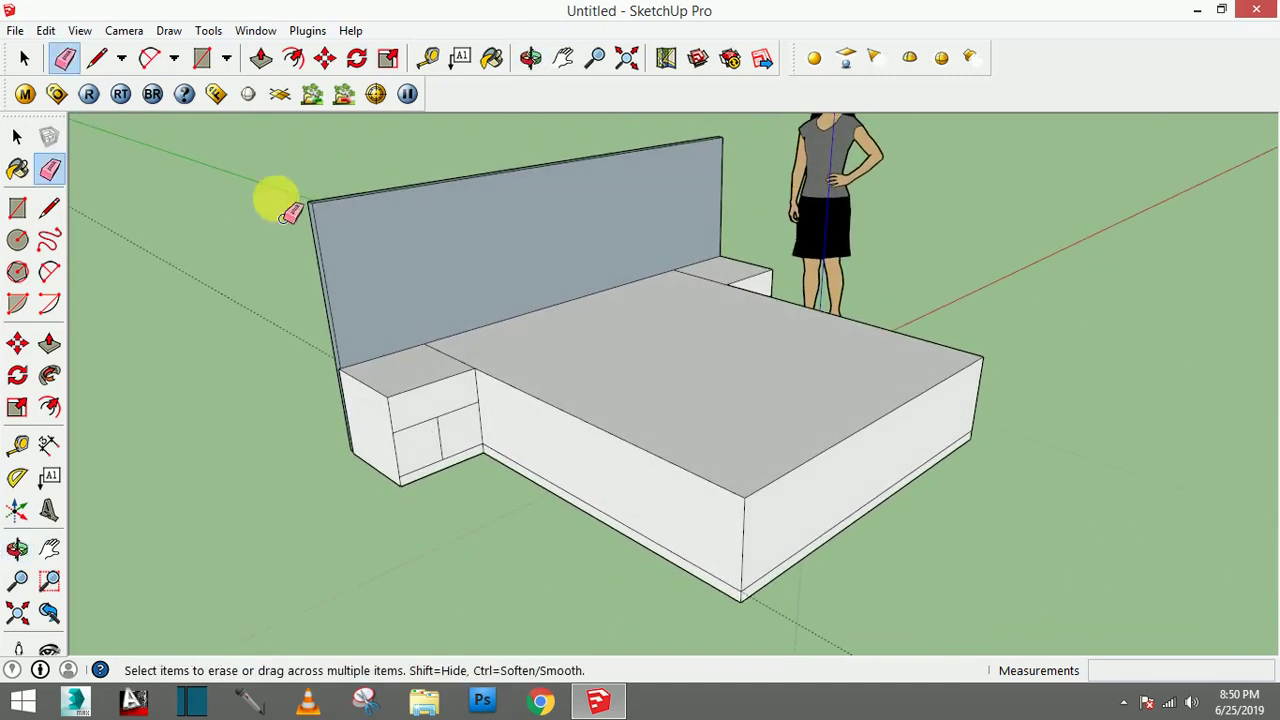
Open the Materials panel, set the collection to Wood and choose Wood_Floor_Parquet
left_click(258, 36)
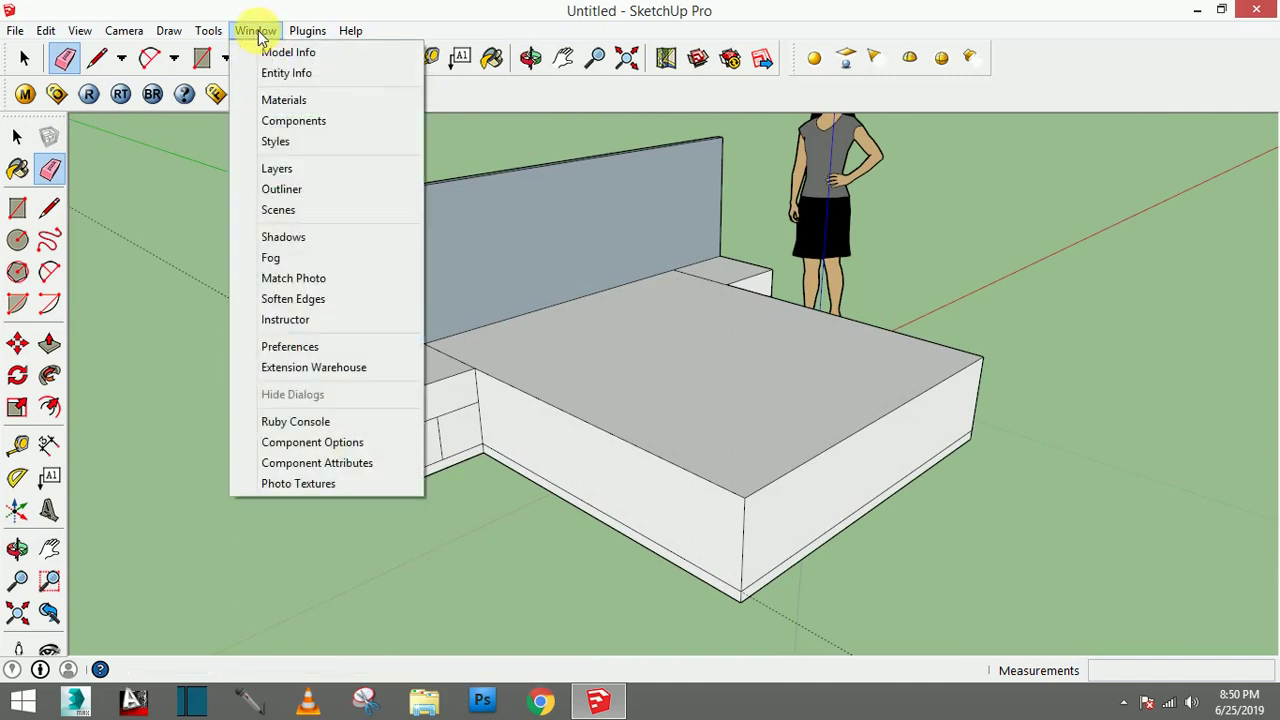
left_click(16, 139)
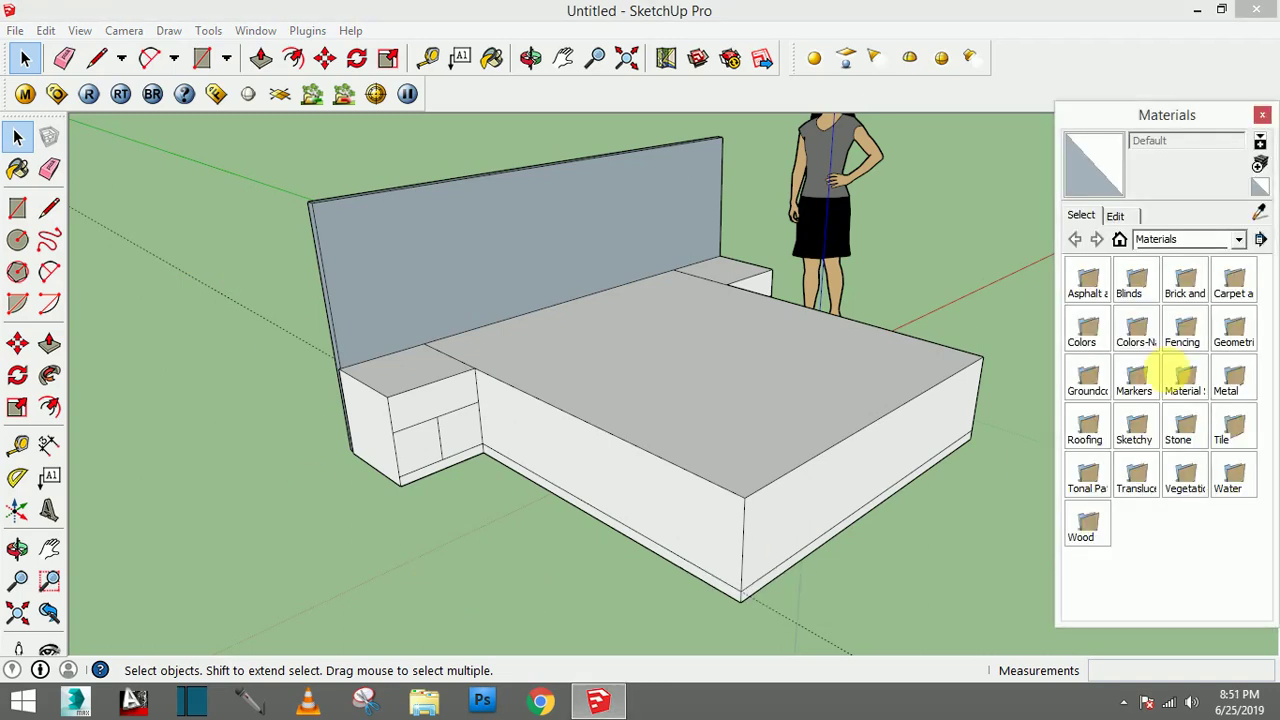
left_click_drag(1128, 118, 1119, 110)
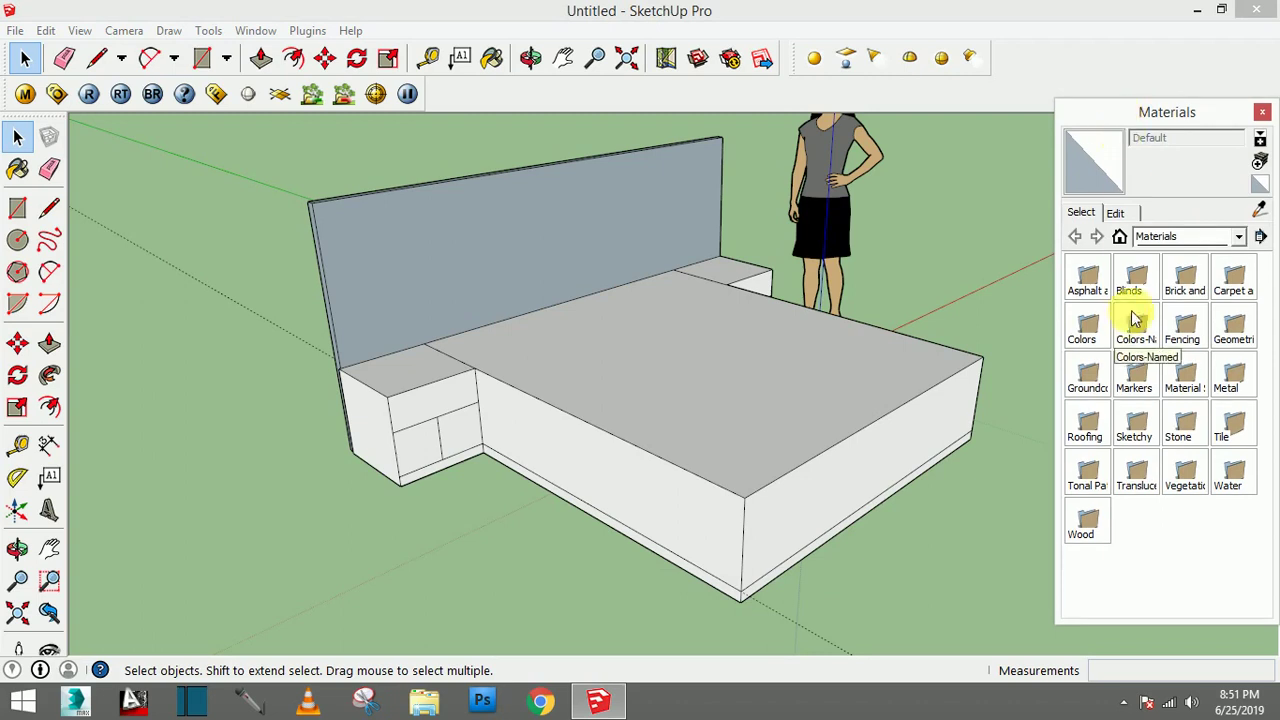
left_click(1083, 540)
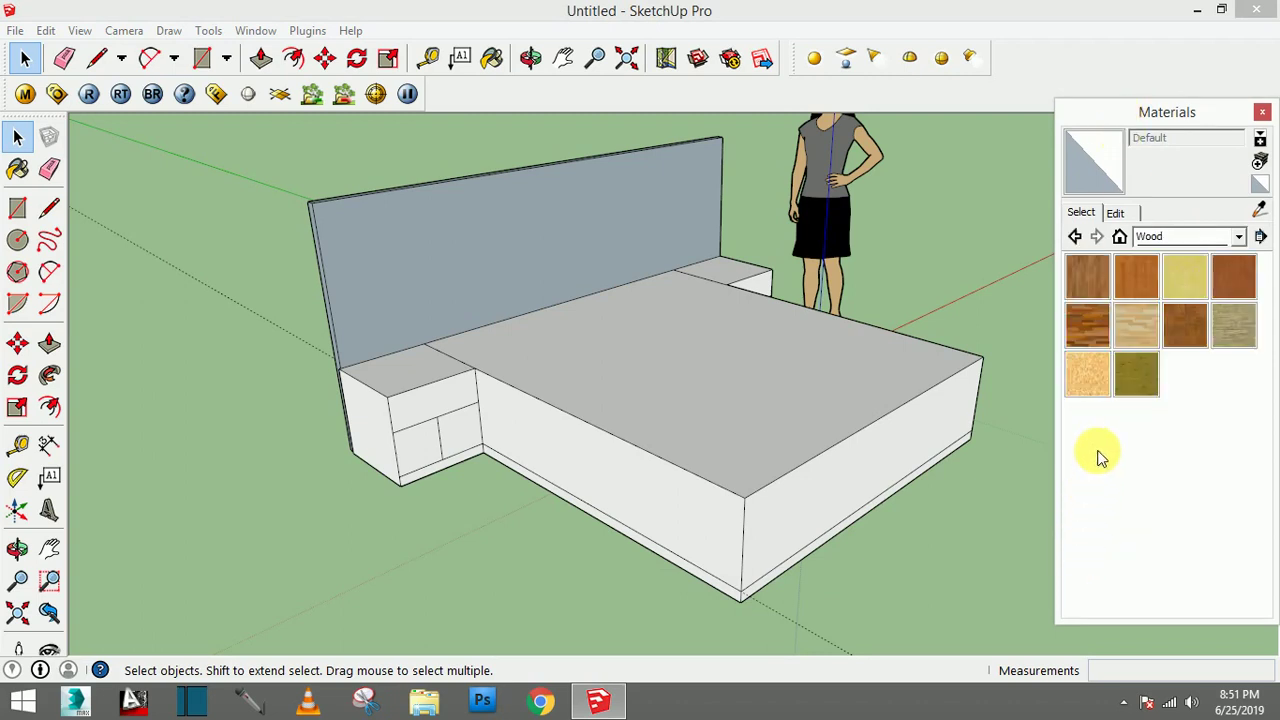
left_click(1168, 236)
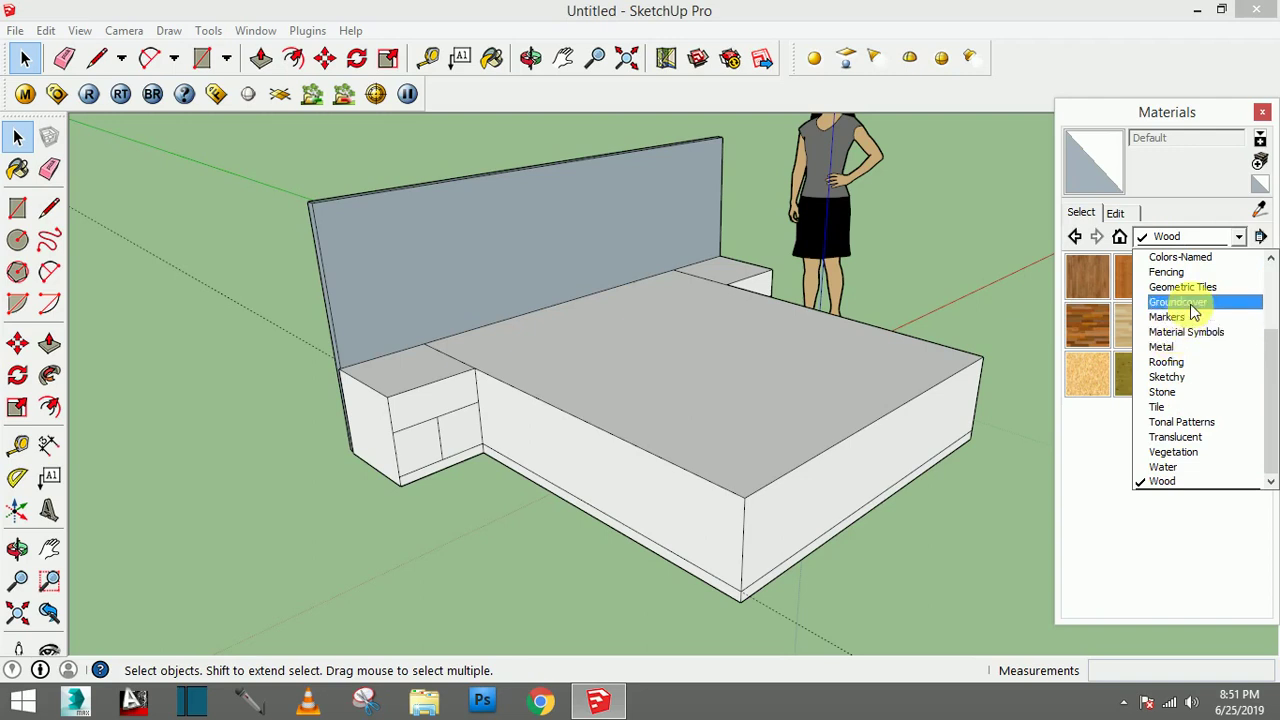
left_click(1163, 466)
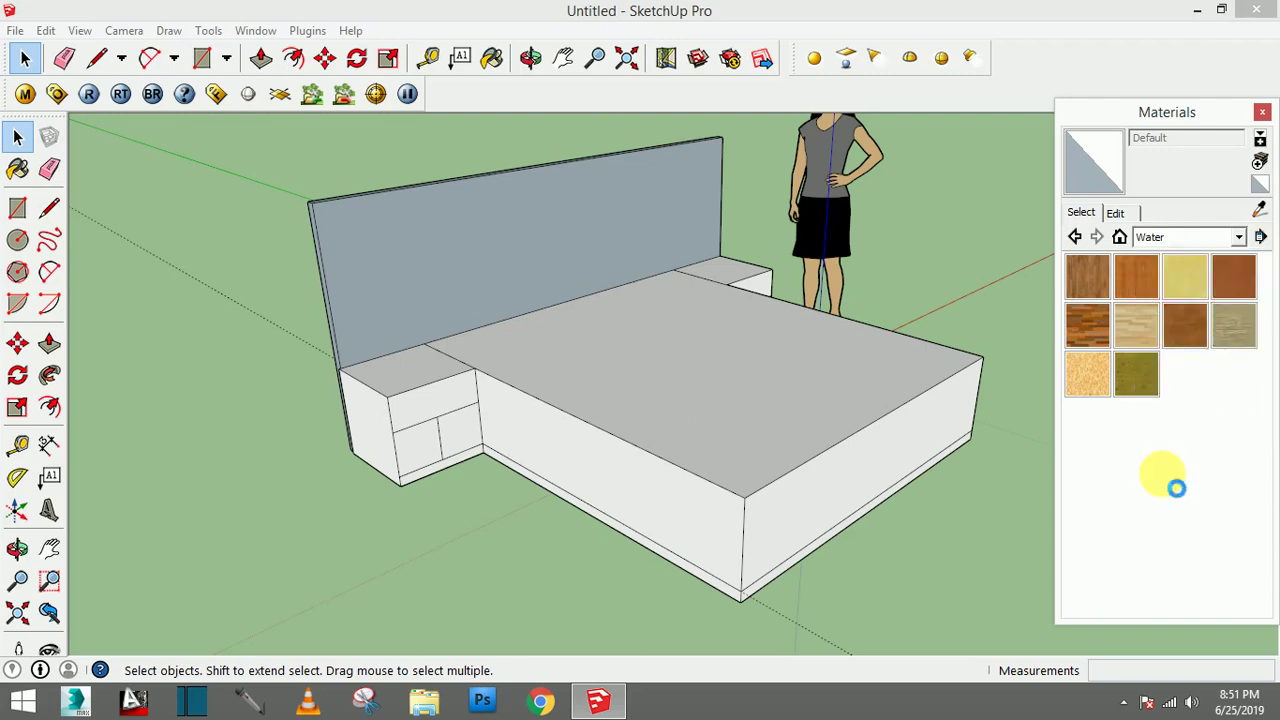
left_click(1160, 238)
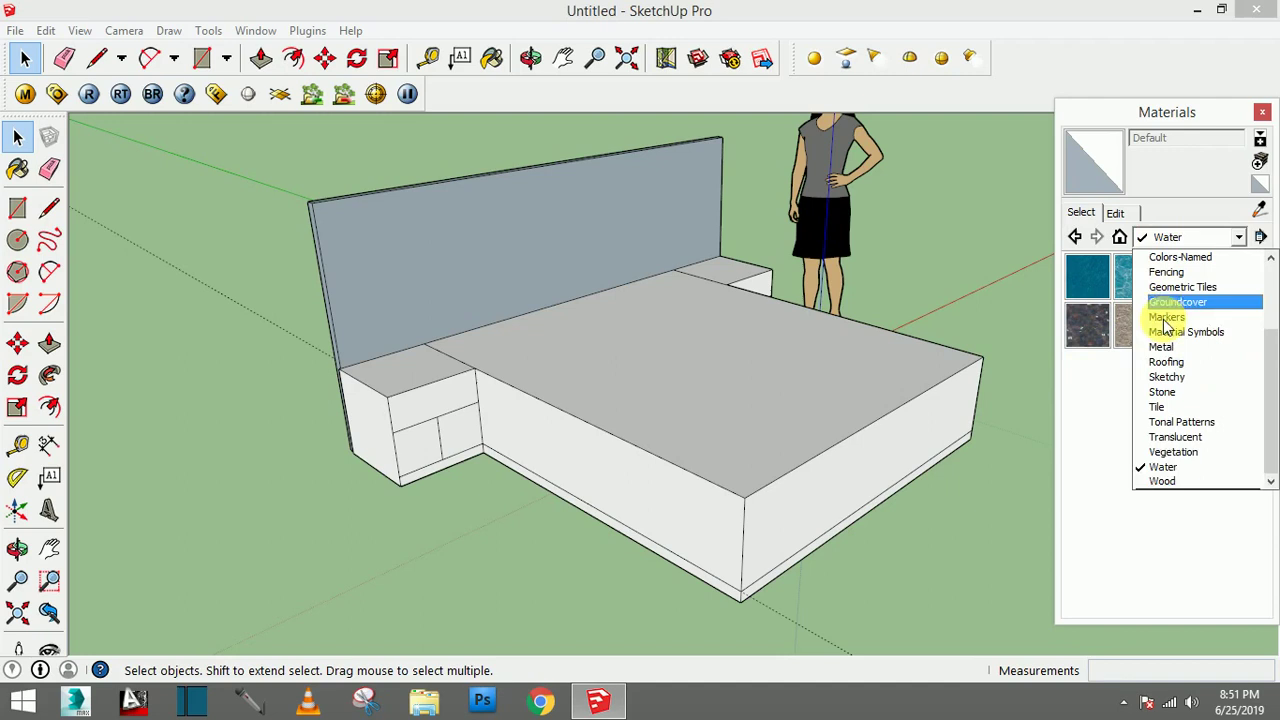
left_click(1176, 487)
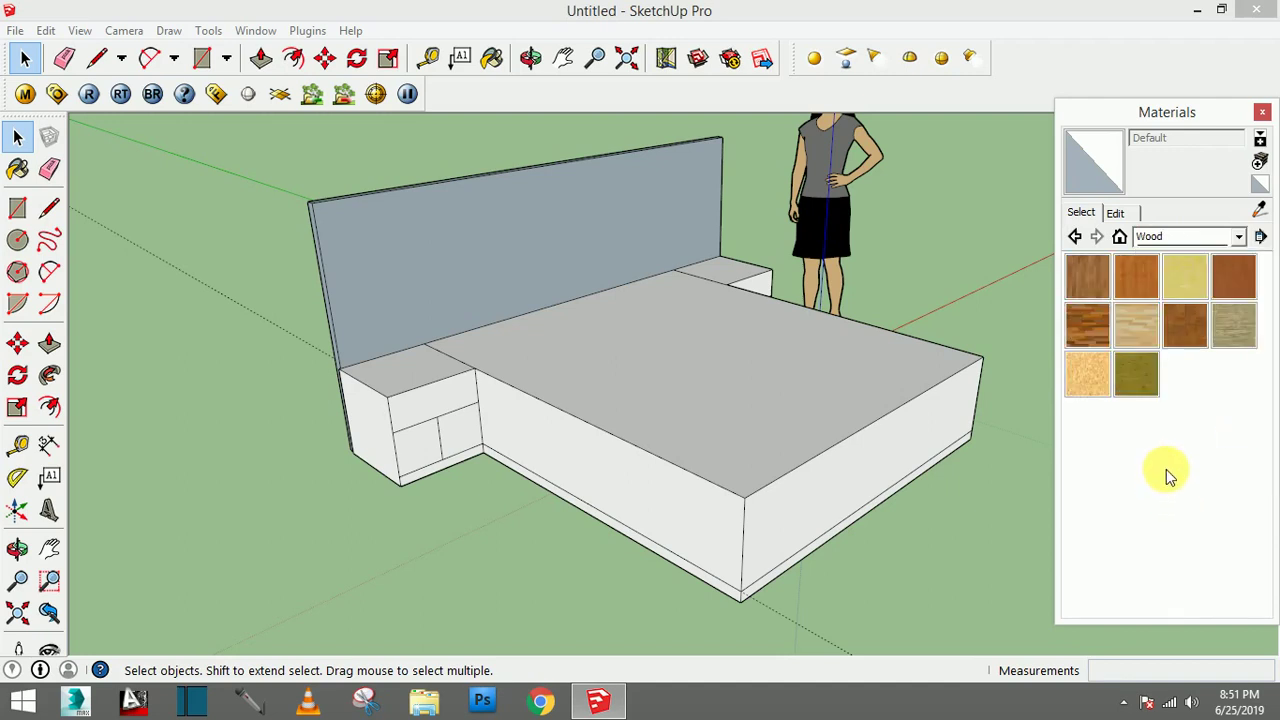
left_click(1181, 306)
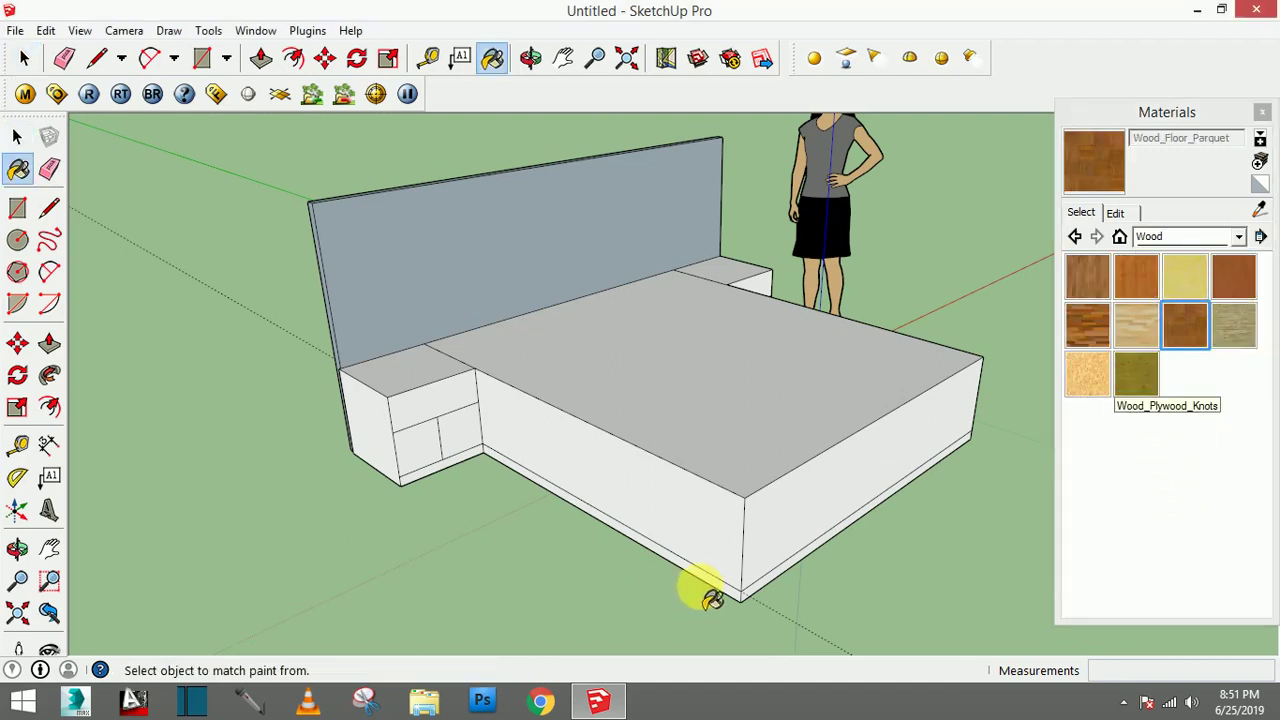
Paint the bed's side and front bottom strips with Wood_Floor_Parquet
middle_click_drag(722, 597, 774, 549)
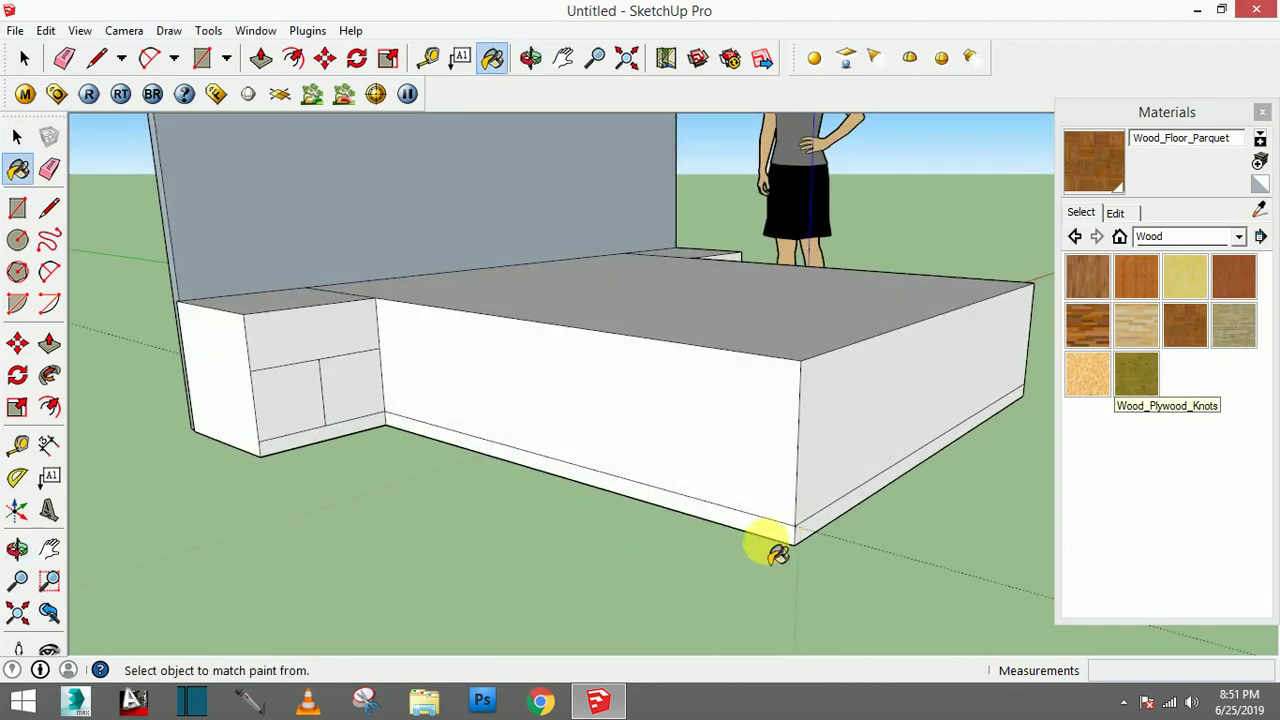
left_click(779, 543)
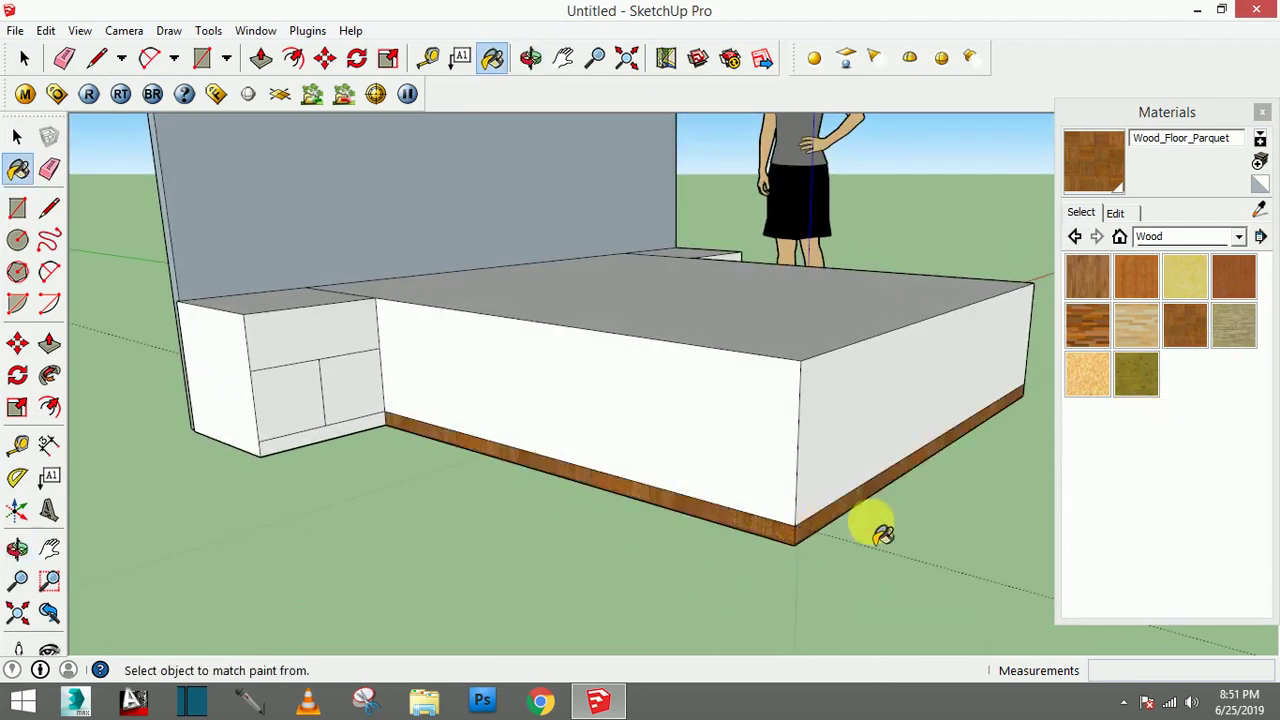
mouse_move(871, 529)
middle_mouse_down()
mouse_move(593, 558)
mouse_move(838, 570)
mouse_move(1015, 535)
mouse_move(846, 514)
mouse_move(923, 523)
mouse_move(651, 560)
mouse_move(831, 546)
mouse_move(528, 496)
mouse_move(594, 455)
mouse_move(598, 472)
middle_mouse_up()
left_click(593, 558)
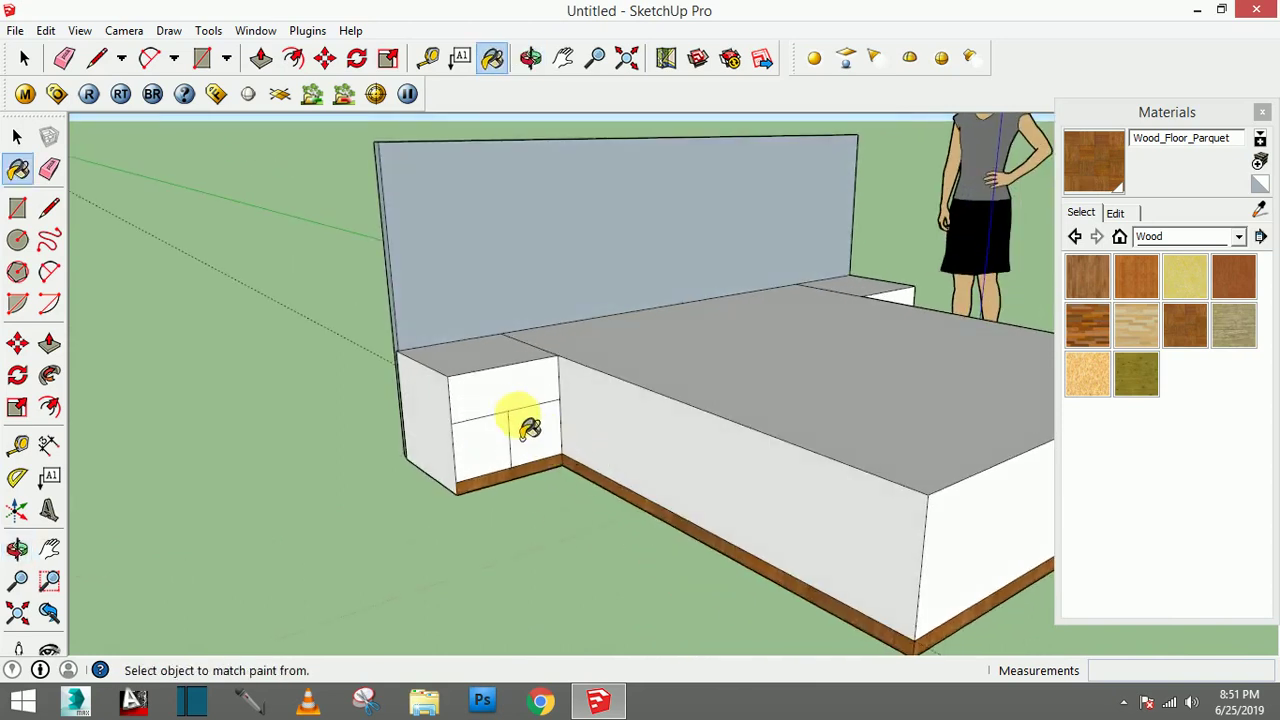
Apply Wood_Floor_Parquet to the grey headboard and check the far nightstand
mouse_move(552, 418)
middle_mouse_down()
mouse_move(737, 437)
mouse_move(546, 431)
middle_mouse_up()
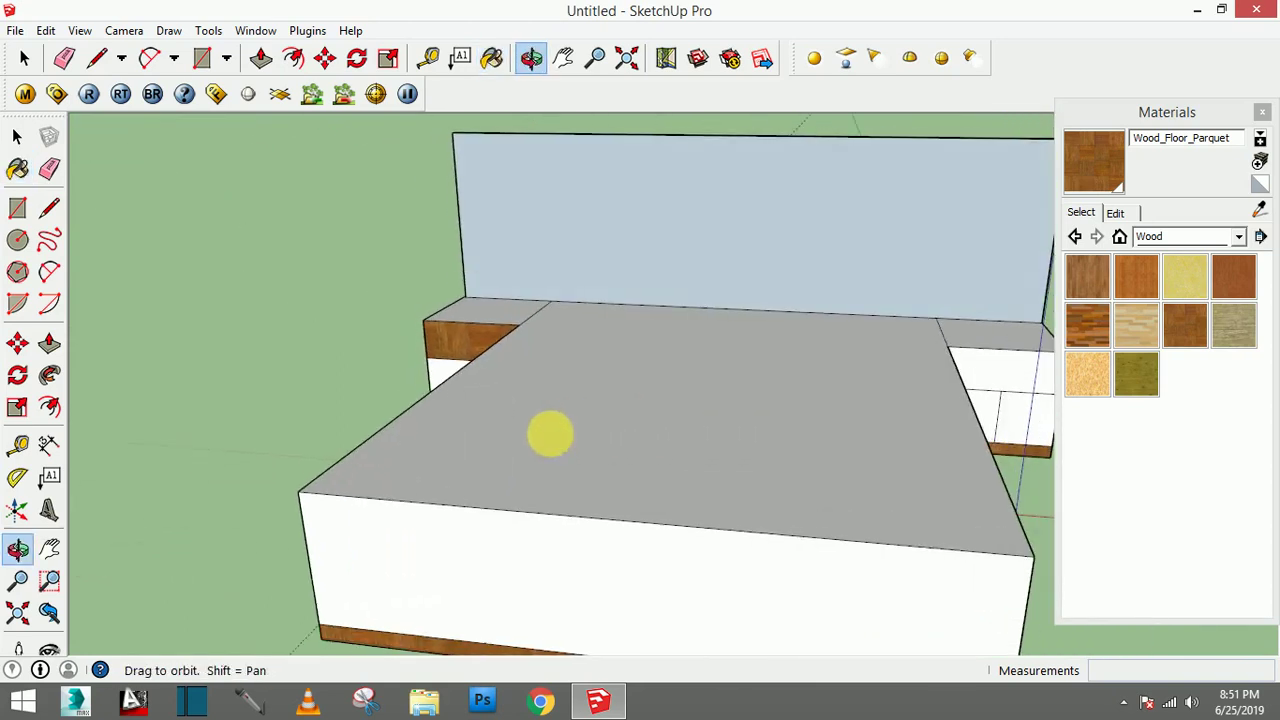
scroll(797, 435, "down", 5)
mouse_move(797, 435)
middle_mouse_down()
mouse_move(714, 437)
mouse_move(743, 449)
middle_mouse_up()
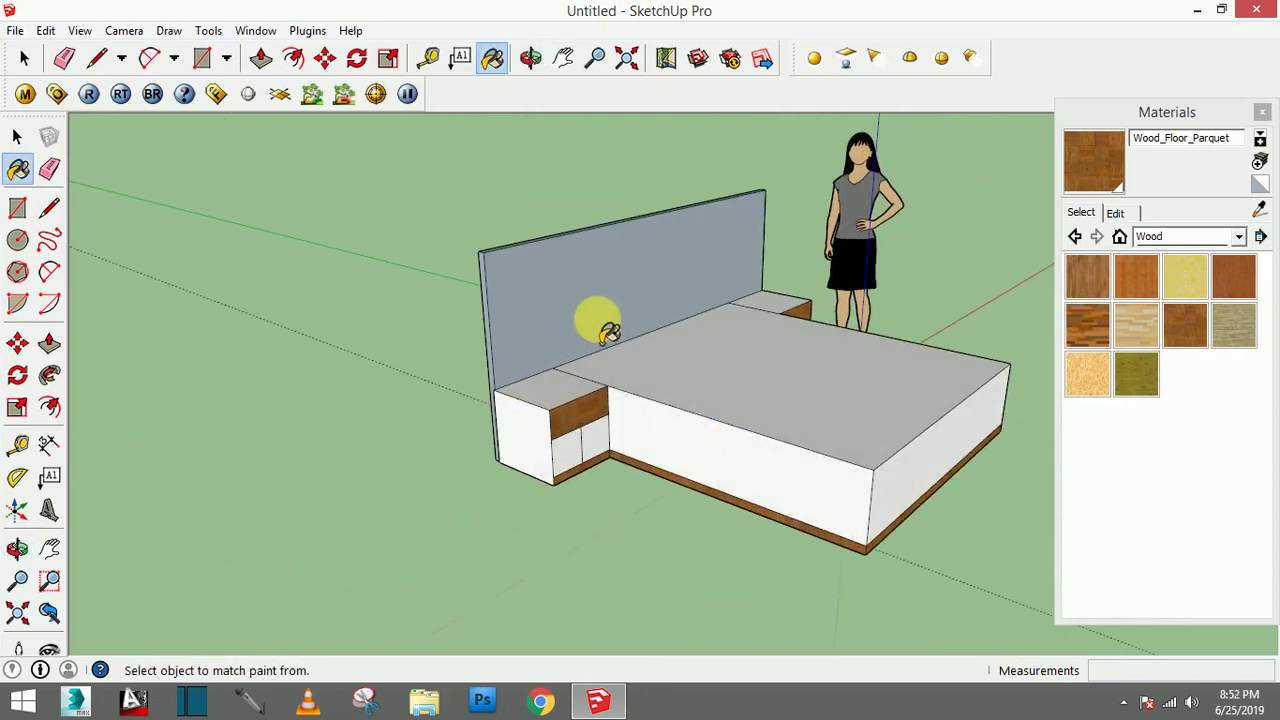
mouse_move(640, 354)
middle_mouse_down()
mouse_move(560, 319)
mouse_move(591, 314)
mouse_move(591, 329)
mouse_move(531, 366)
mouse_move(574, 432)
middle_mouse_up()
left_click(571, 302)
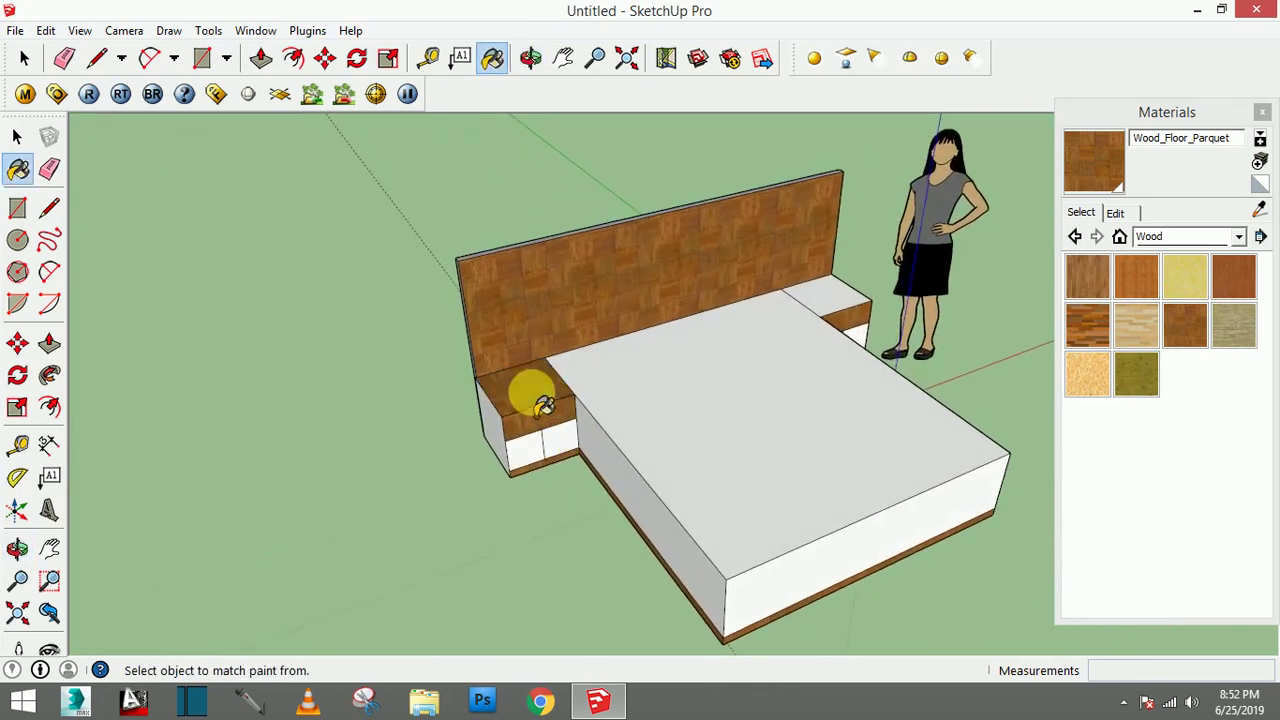
mouse_move(845, 318)
middle_mouse_down()
mouse_move(751, 320)
mouse_move(527, 443)
mouse_move(717, 428)
mouse_move(928, 434)
mouse_move(920, 455)
middle_mouse_up()
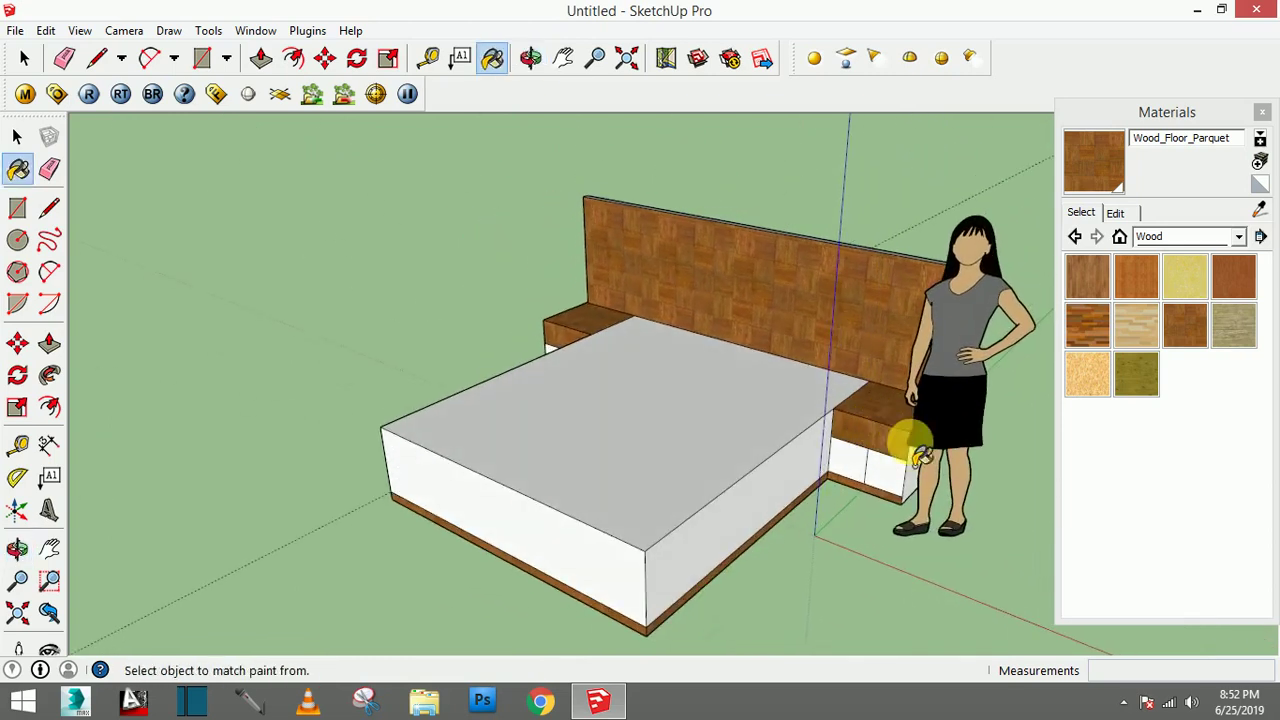
mouse_move(860, 495)
middle_mouse_down()
mouse_move(794, 466)
mouse_move(980, 449)
middle_mouse_up()
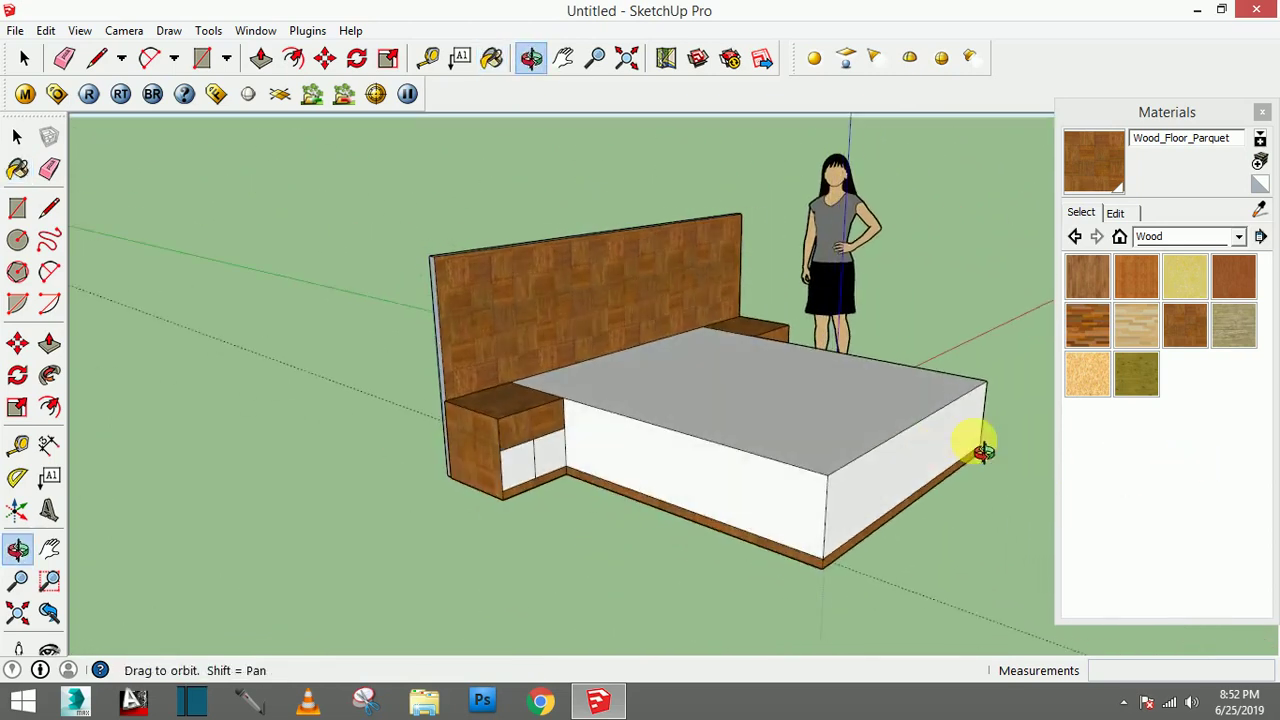
Draw dividing lines around the bed frame's sides and end to split them into two bands
left_click(50, 210)
scroll(540, 405, "up", 2)
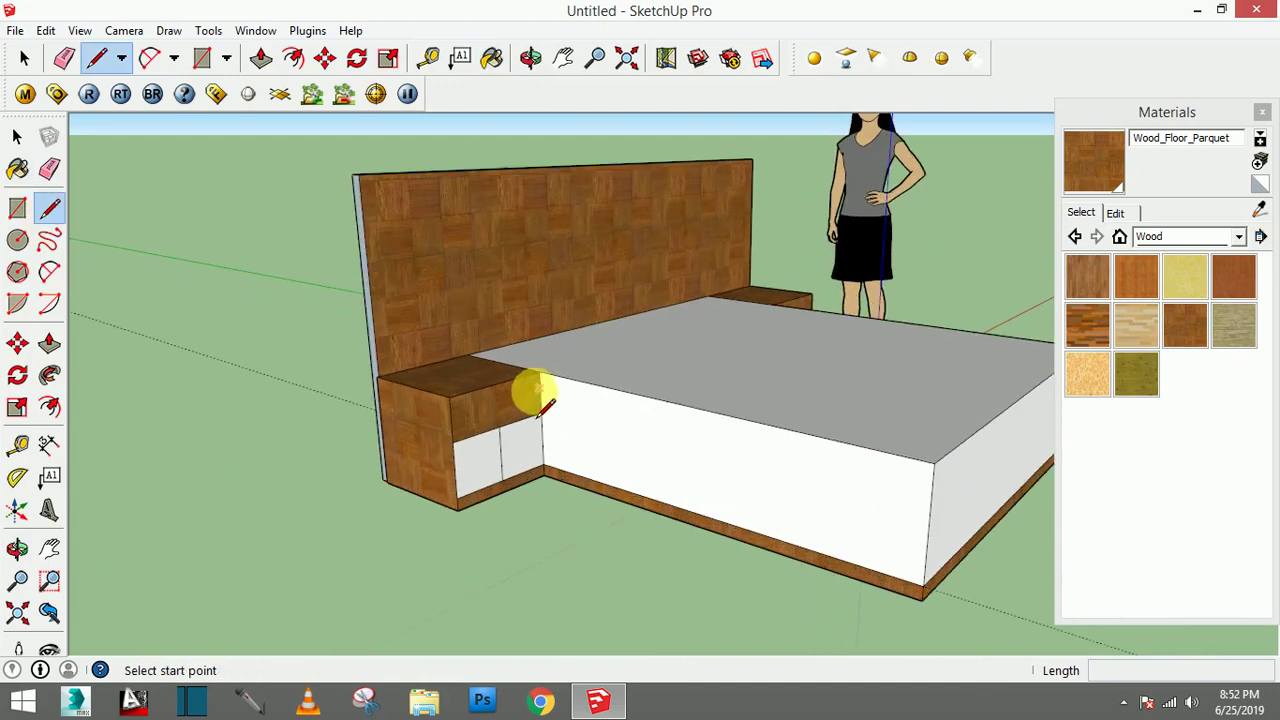
left_click(541, 412)
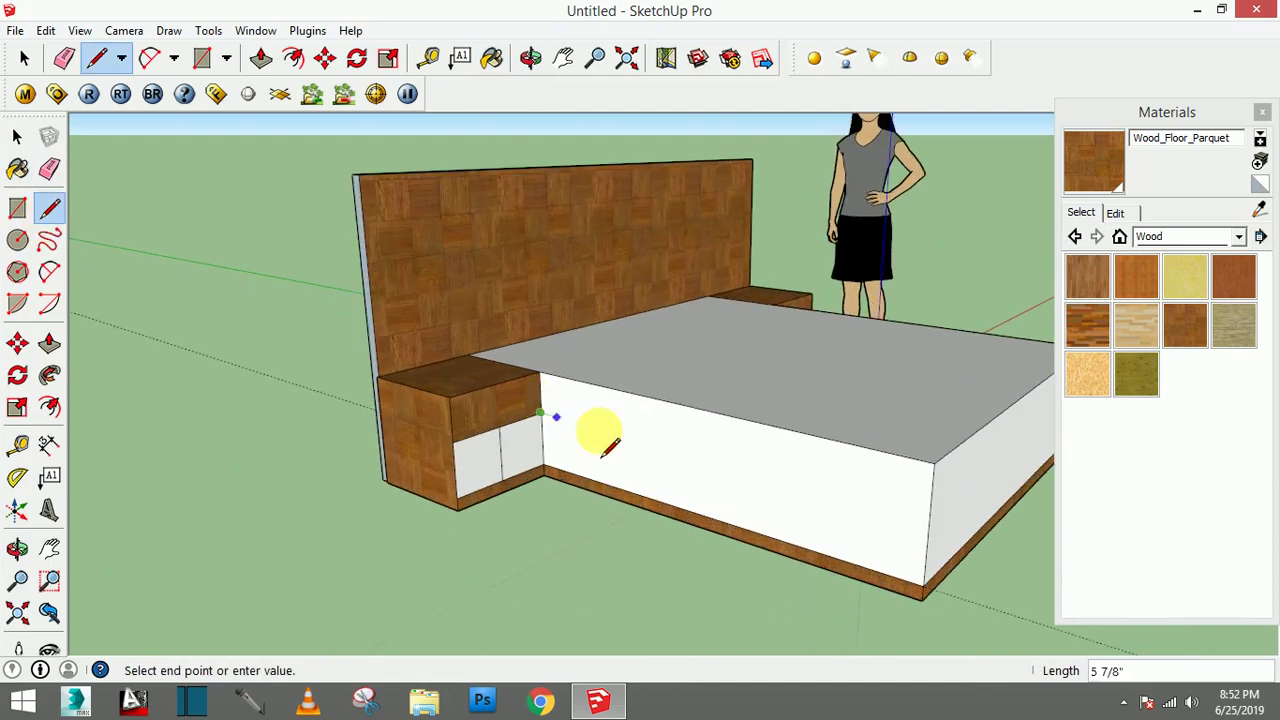
left_click(931, 514)
middle_click_drag(931, 514, 538, 487)
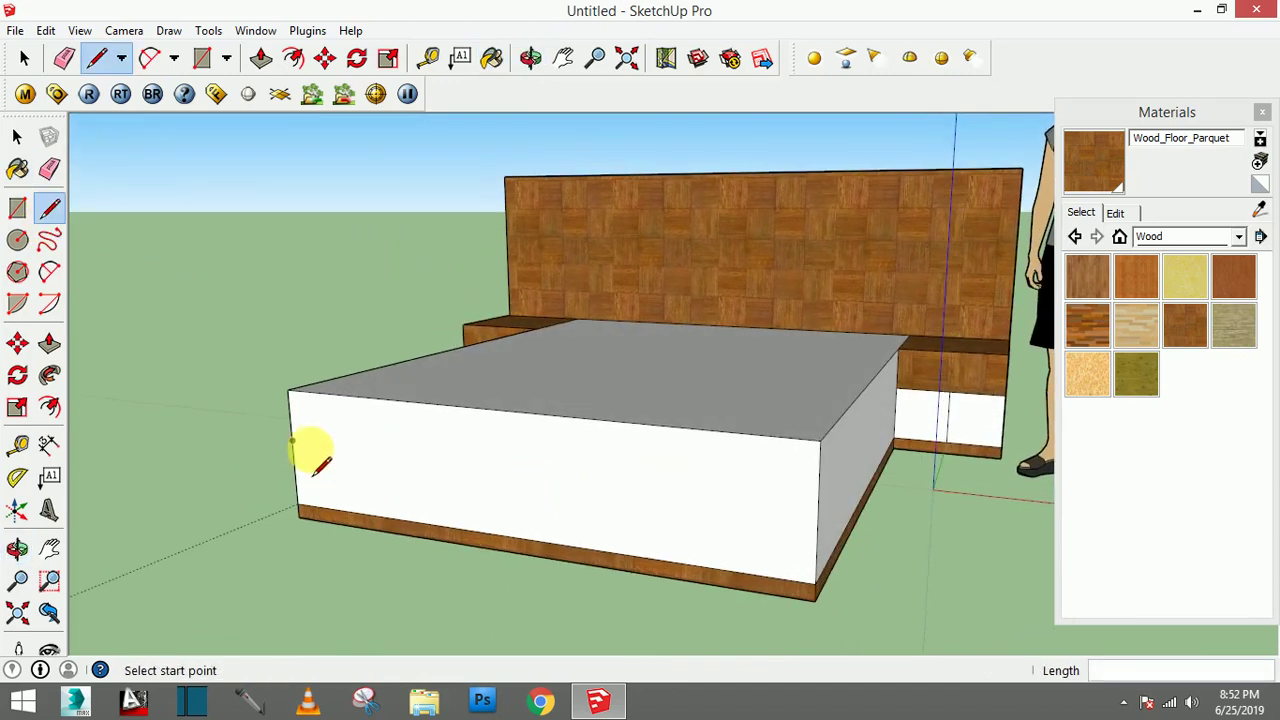
left_click(292, 442)
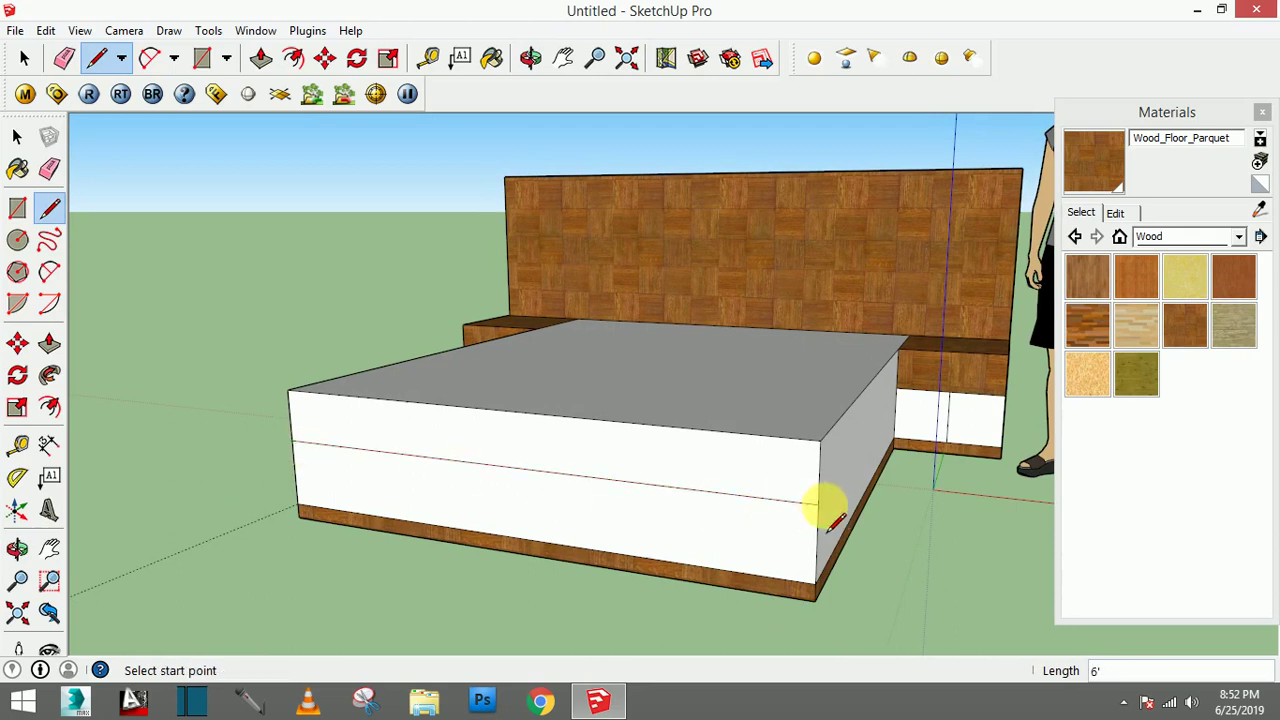
middle_click_drag(820, 510, 455, 530)
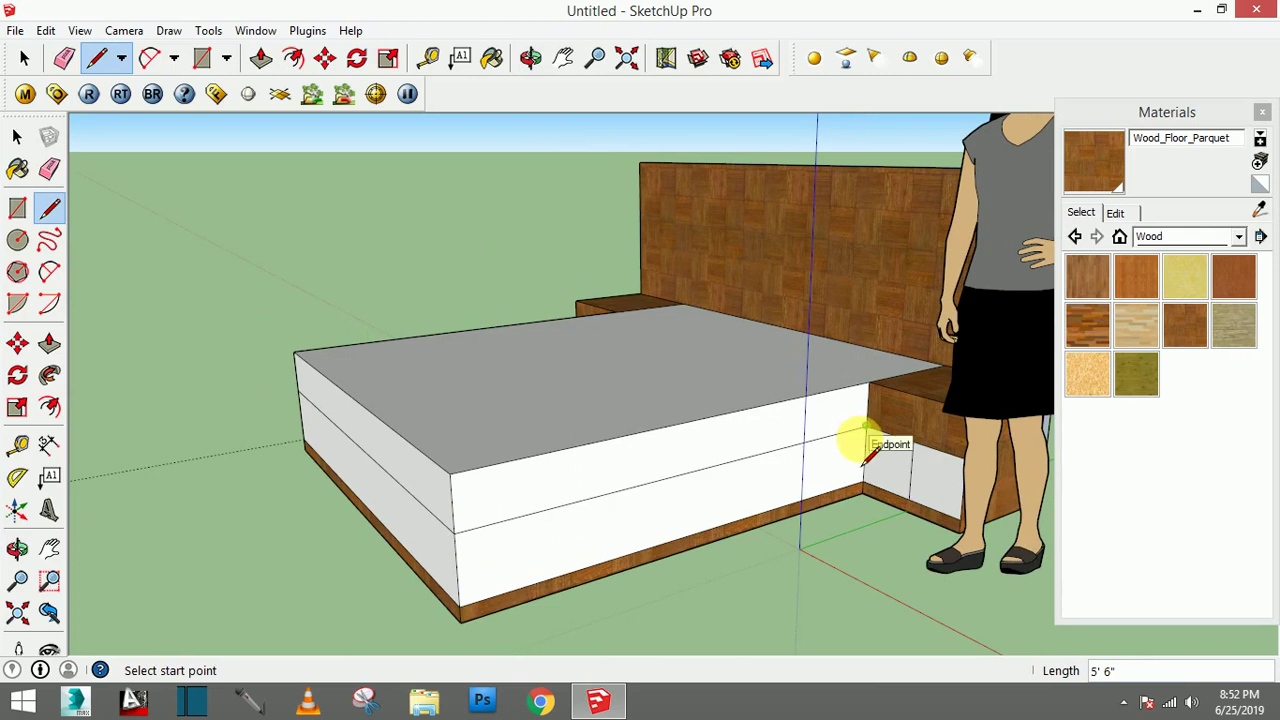
mouse_move(603, 462)
middle_mouse_down()
mouse_move(654, 429)
mouse_move(749, 443)
middle_mouse_up()
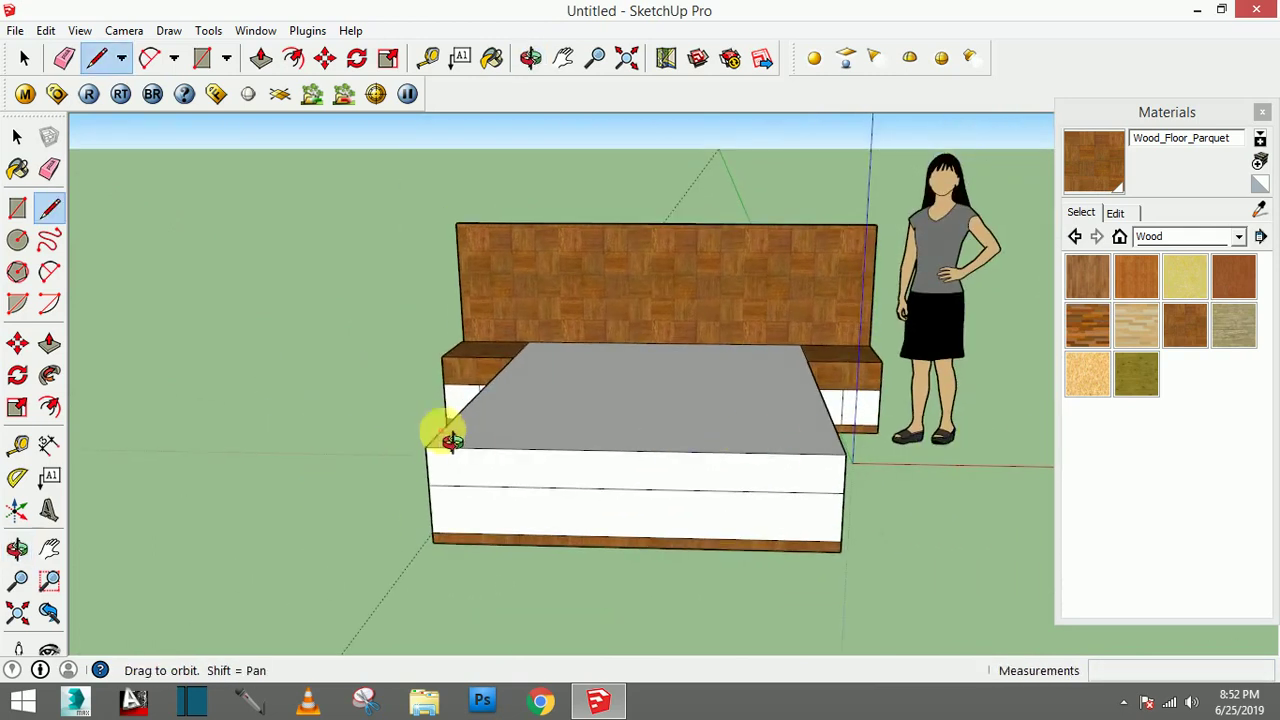
mouse_move(443, 429)
middle_mouse_down()
mouse_move(869, 477)
mouse_move(1057, 418)
middle_mouse_up()
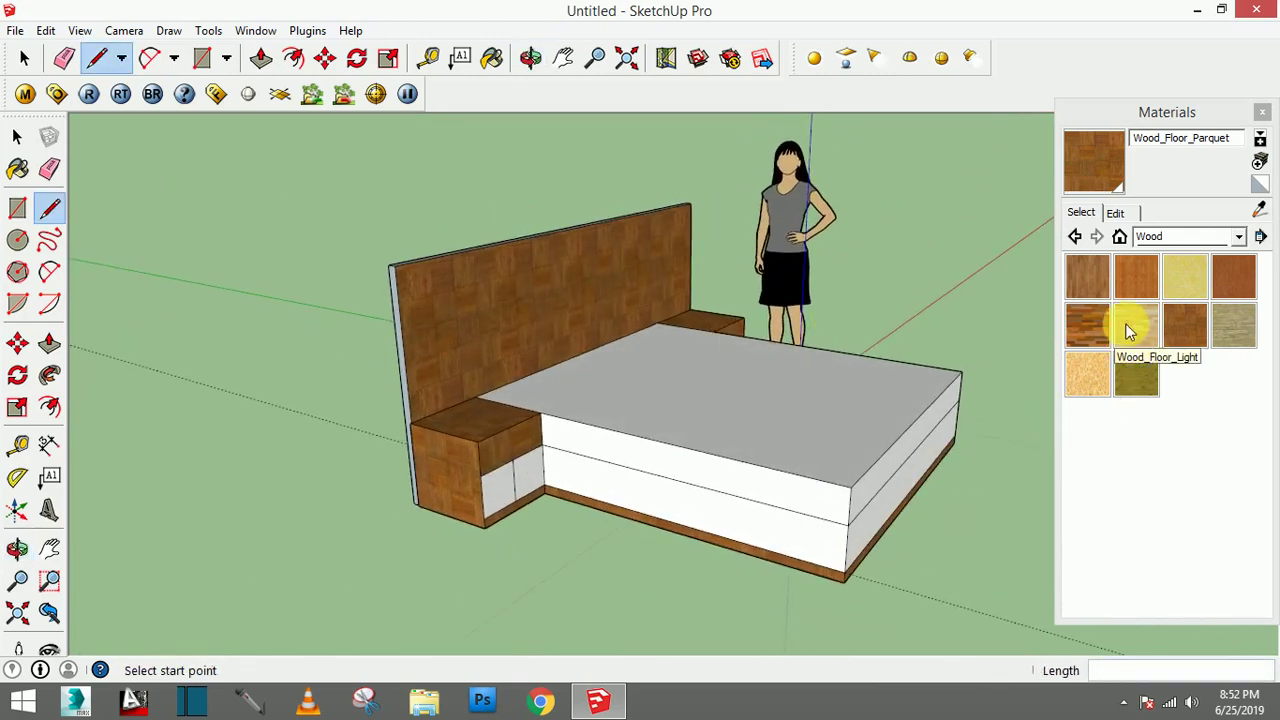
Paint the upper bands on the bed's side and foot with Wood_Floor_Parquet
left_click(1185, 338)
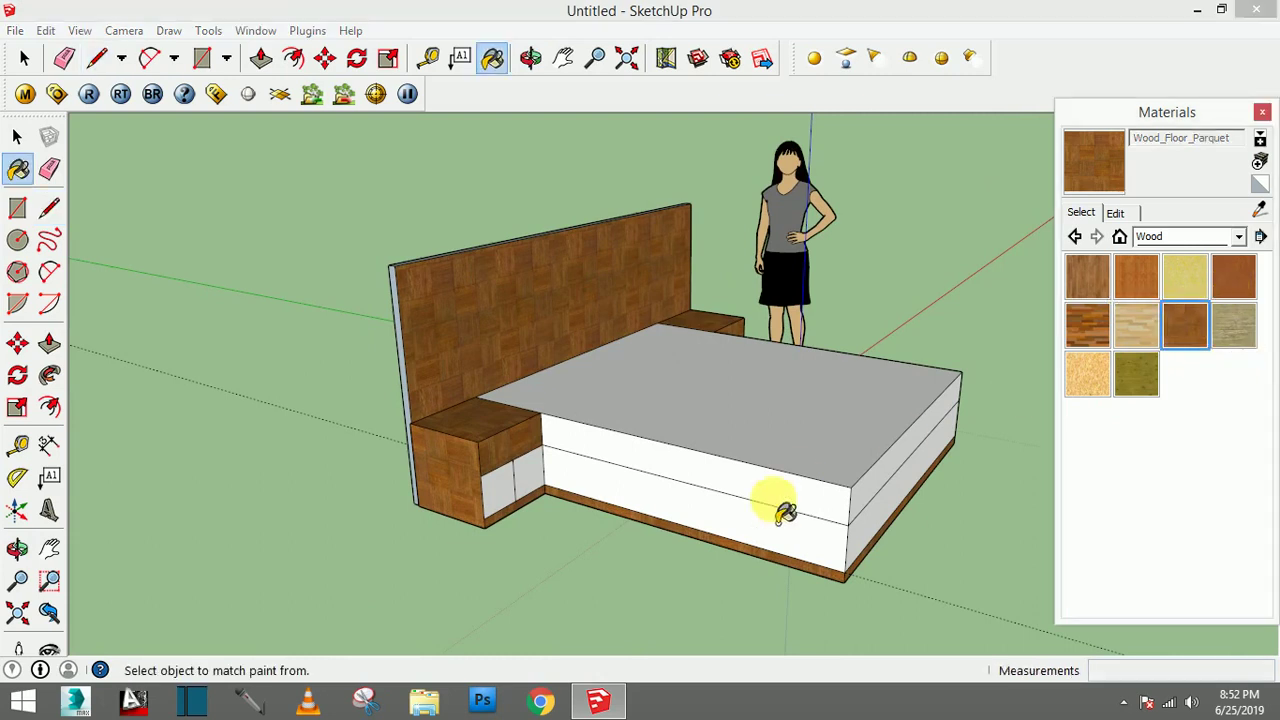
left_click(786, 500)
mouse_move(863, 491)
middle_mouse_down()
mouse_move(700, 491)
mouse_move(706, 506)
mouse_move(945, 541)
mouse_move(677, 509)
mouse_move(886, 503)
mouse_move(817, 529)
mouse_move(828, 508)
mouse_move(906, 500)
mouse_move(771, 466)
middle_mouse_up()
left_click(822, 494)
scroll(340, 325, "up", 3)
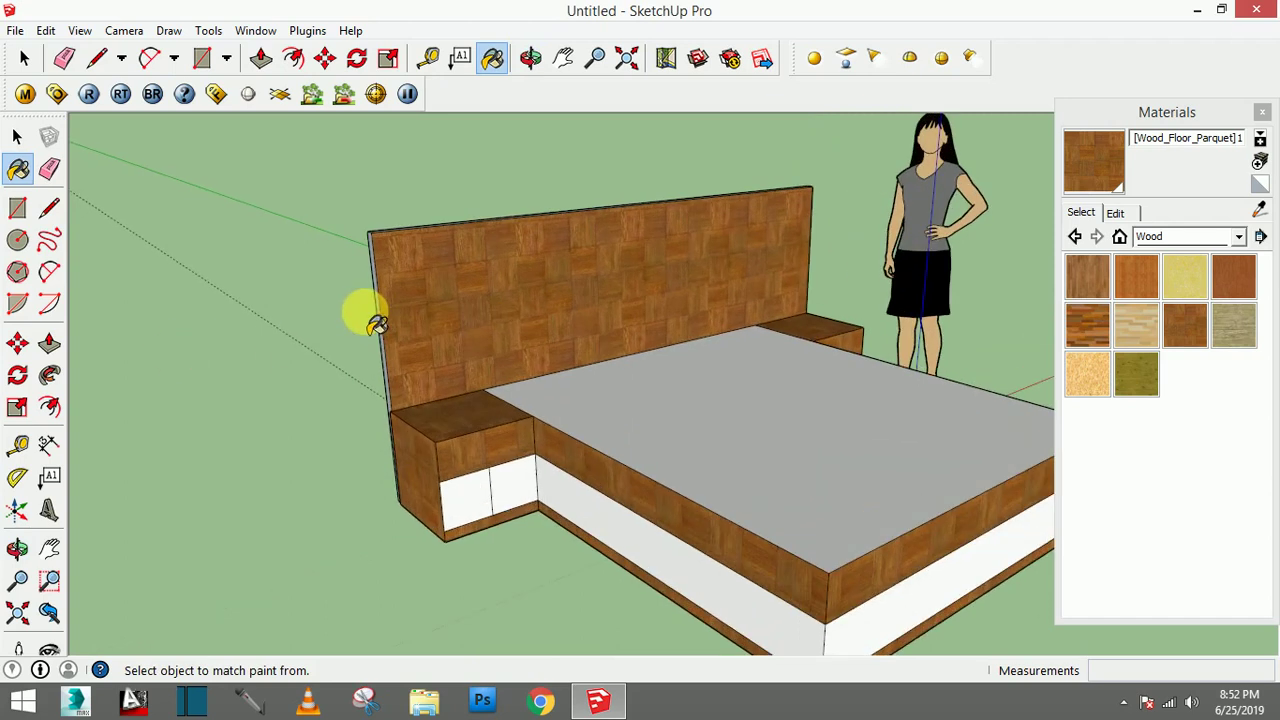
Draw a long rectangle across the headboard and paint it 0010_Snow from Colors-Named
left_click(20, 210)
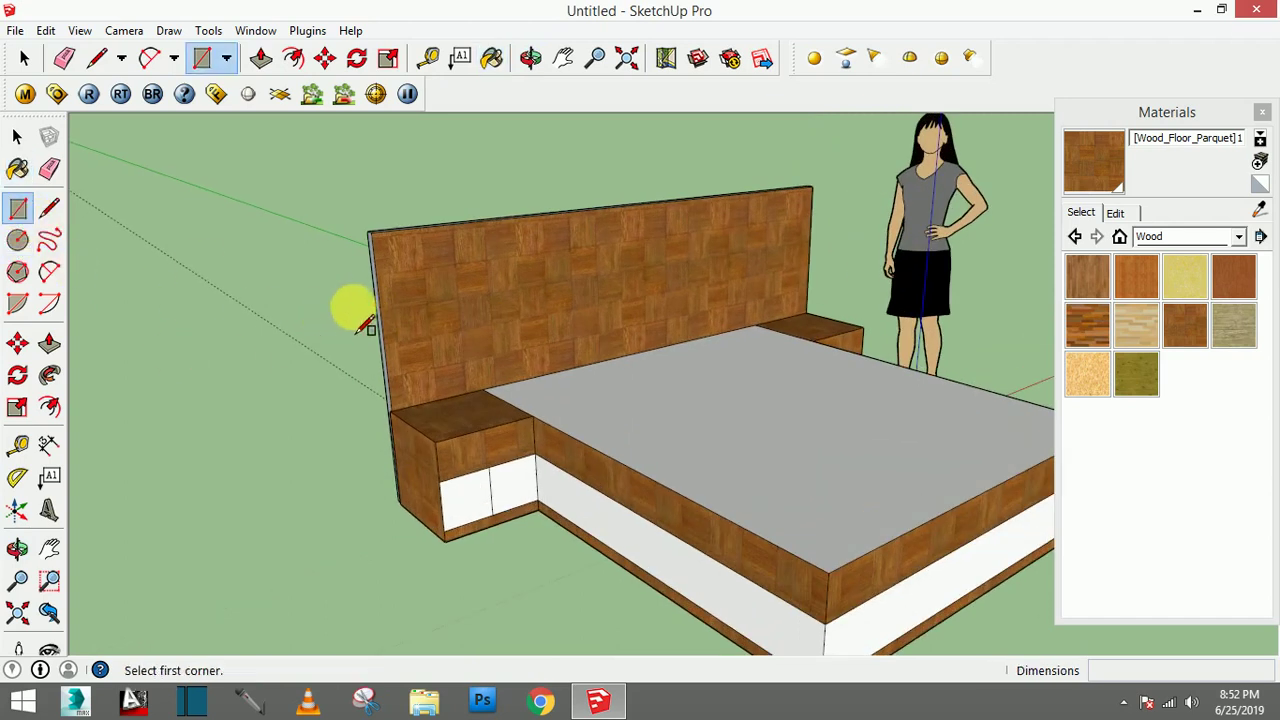
left_click(379, 307)
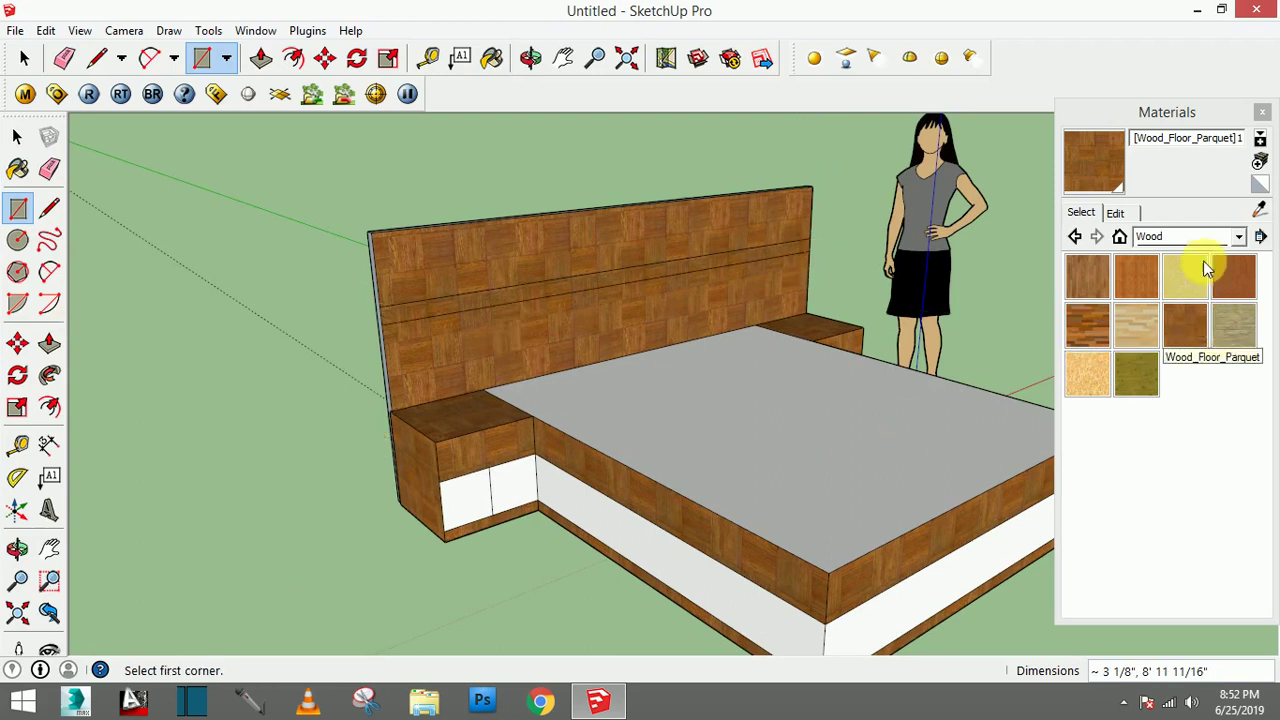
left_click(1238, 236)
left_click(1187, 262)
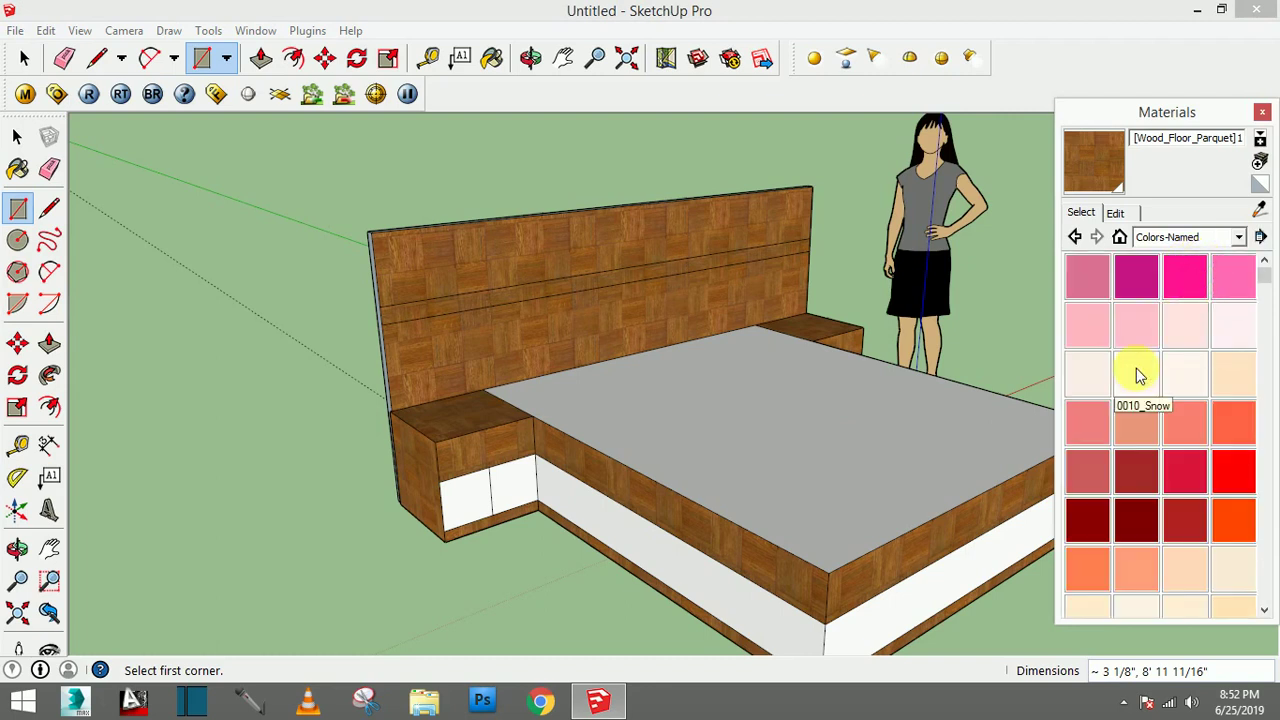
left_click(1137, 375)
left_click(677, 273)
mouse_move(800, 300)
middle_mouse_down()
mouse_move(790, 310)
mouse_move(17, 271)
middle_mouse_up()
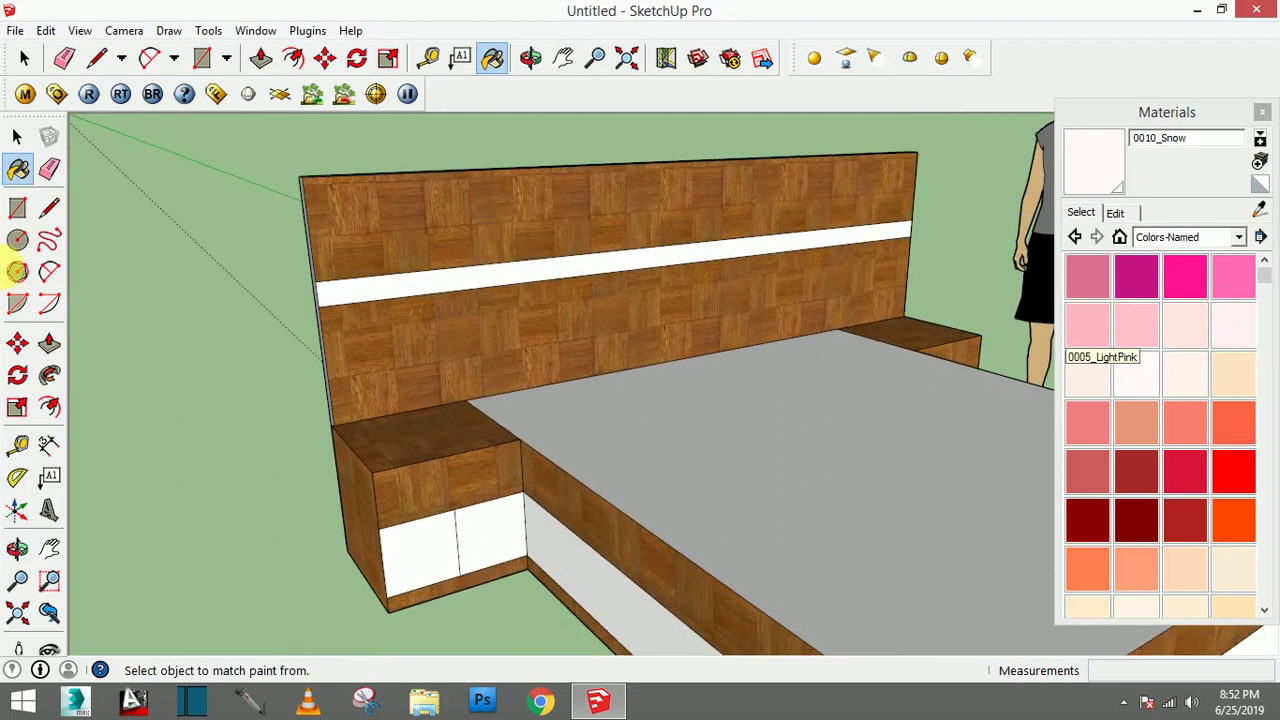
left_click(50, 213)
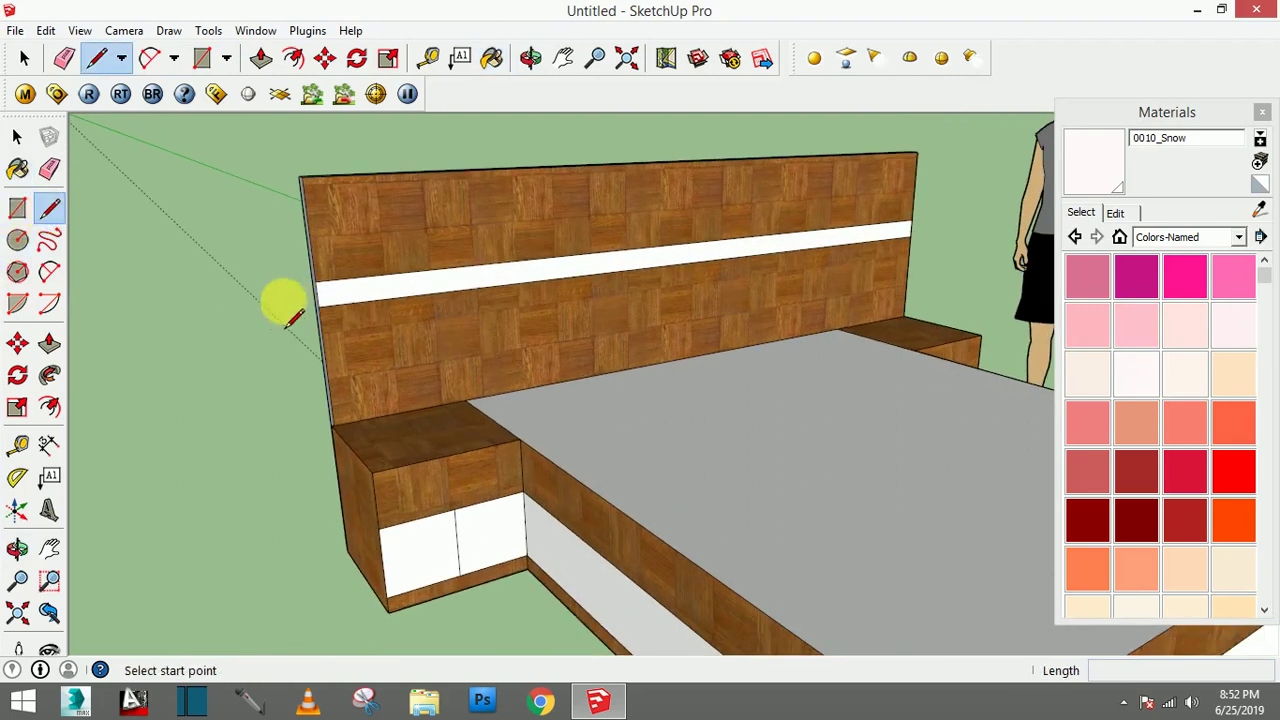
Draw a thin rectangle across the headboard just below the white stripe
left_click(18, 208)
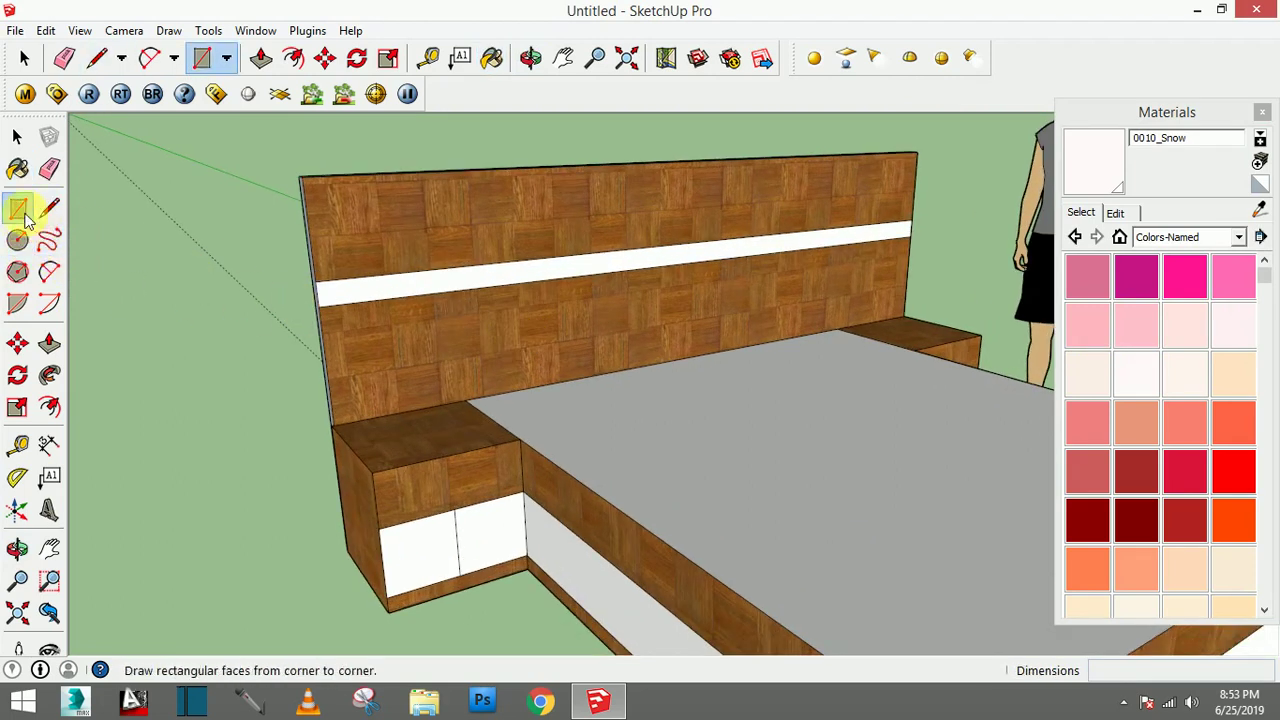
scroll(300, 330, "up", 3)
scroll(700, 305, "down", 4)
scroll(826, 300, "up", 3)
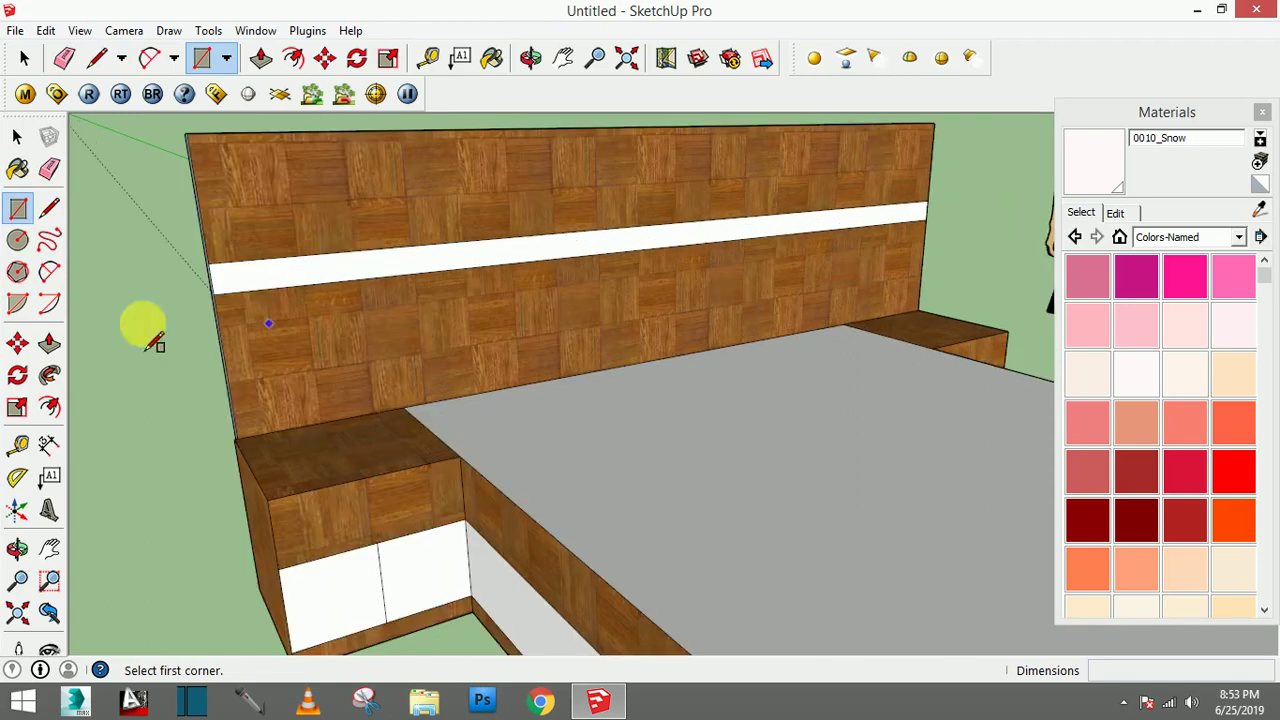
left_click(222, 337)
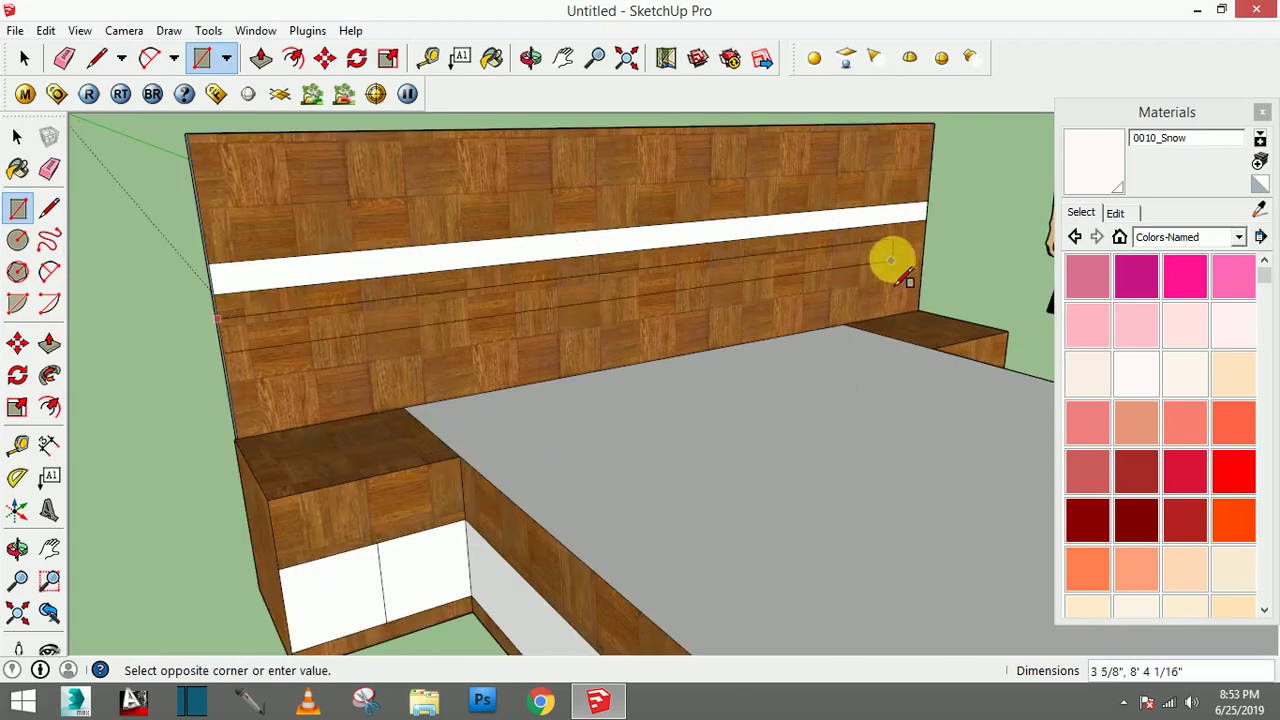
scroll(914, 248, "up", 2)
scroll(917, 241, "up", 2)
scroll(925, 238, "up", 2)
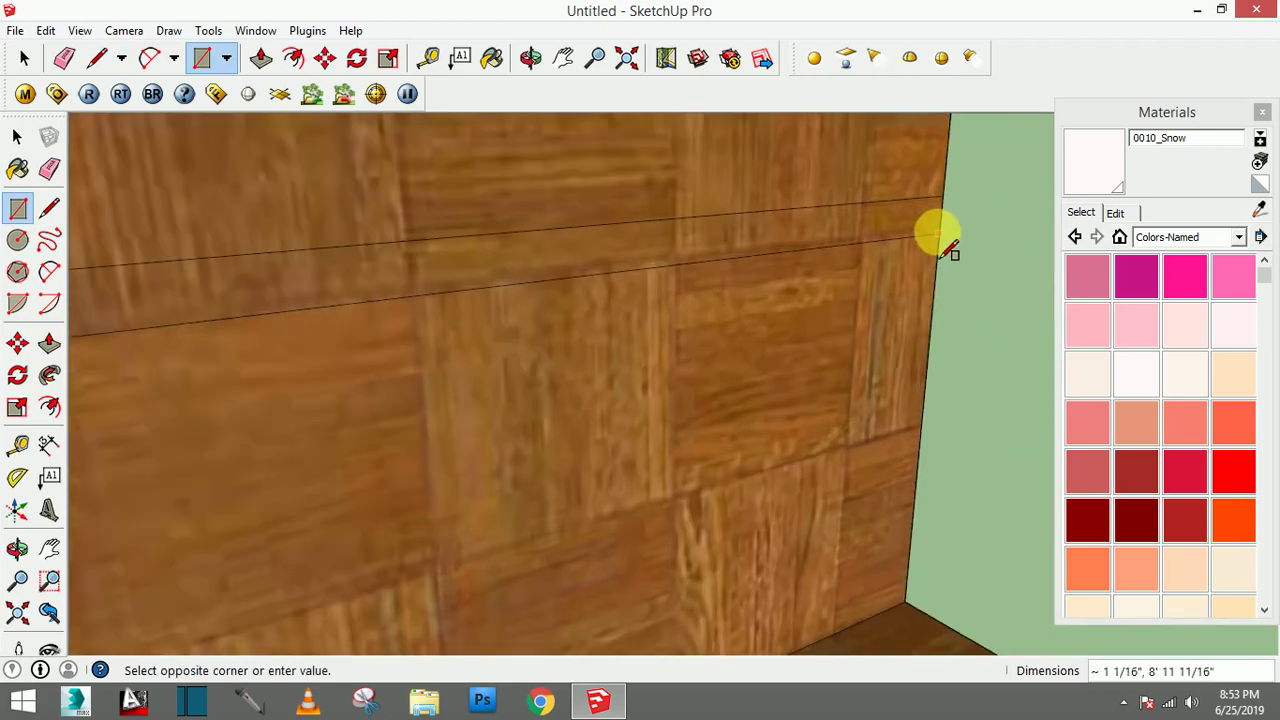
left_click(941, 235)
scroll(940, 260, "down", 3)
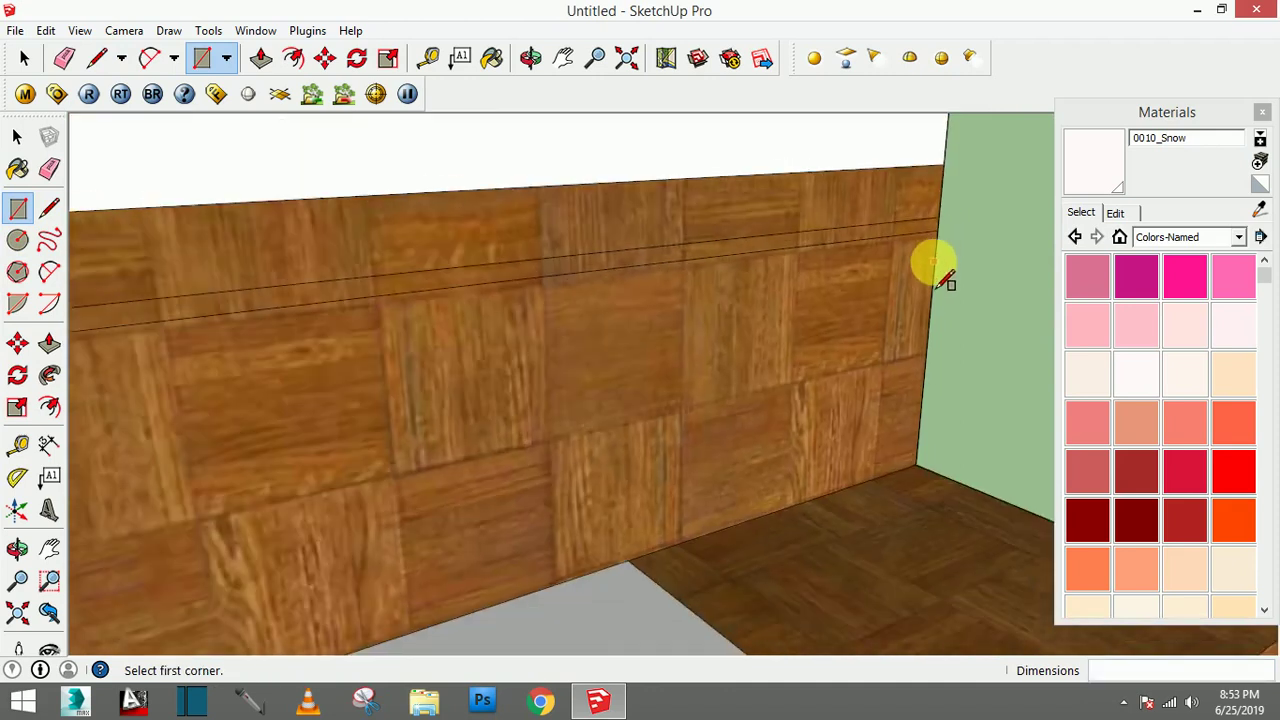
scroll(900, 285, "down", 2)
scroll(849, 314, "down", 1)
scroll(604, 318, "down", 3)
scroll(95, 340, "down", 2)
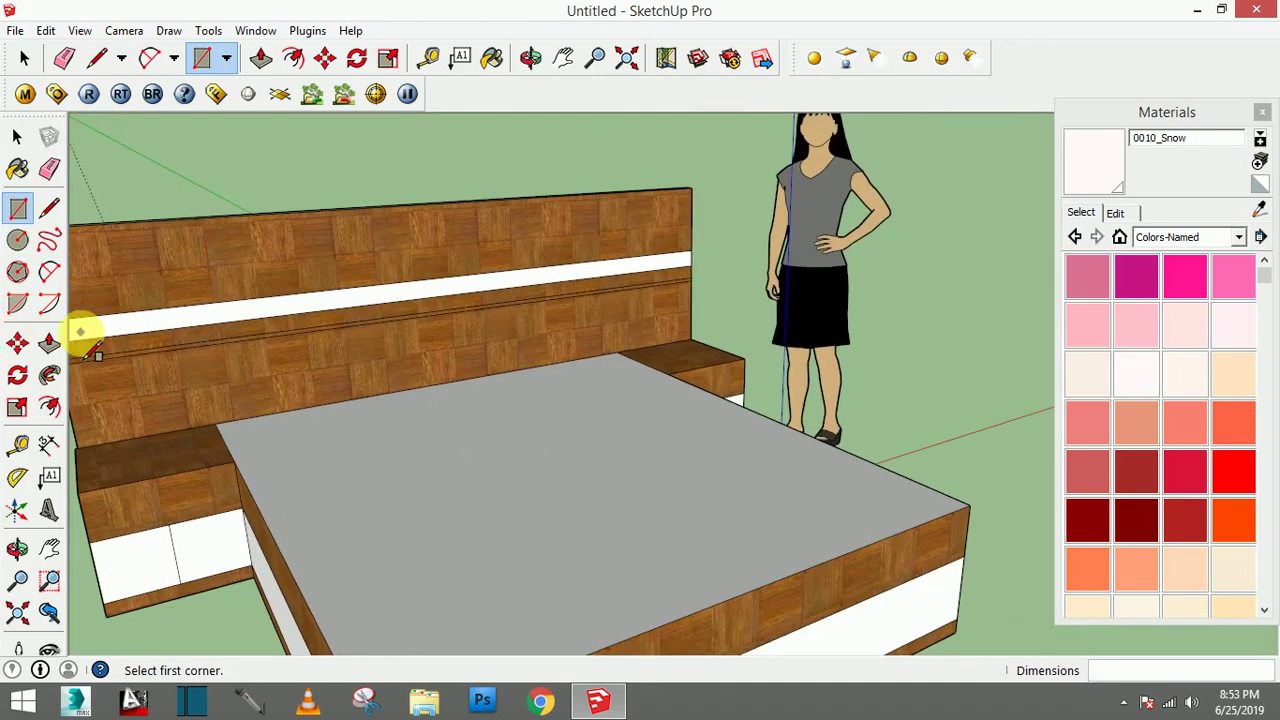
Draw a second thin rectangle across the headboard just above the white stripe
middle_click_drag(252, 334, 157, 349)
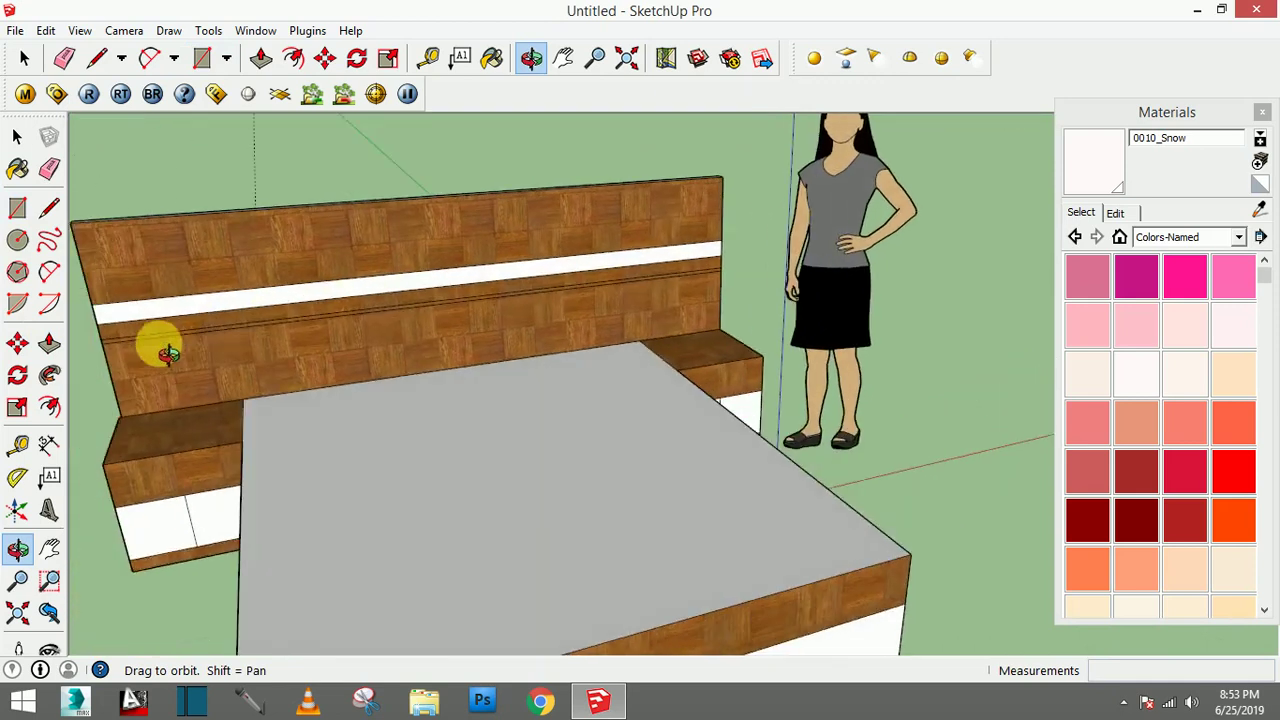
scroll(131, 277, "up", 2)
scroll(148, 287, "up", 2)
scroll(150, 285, "up", 1)
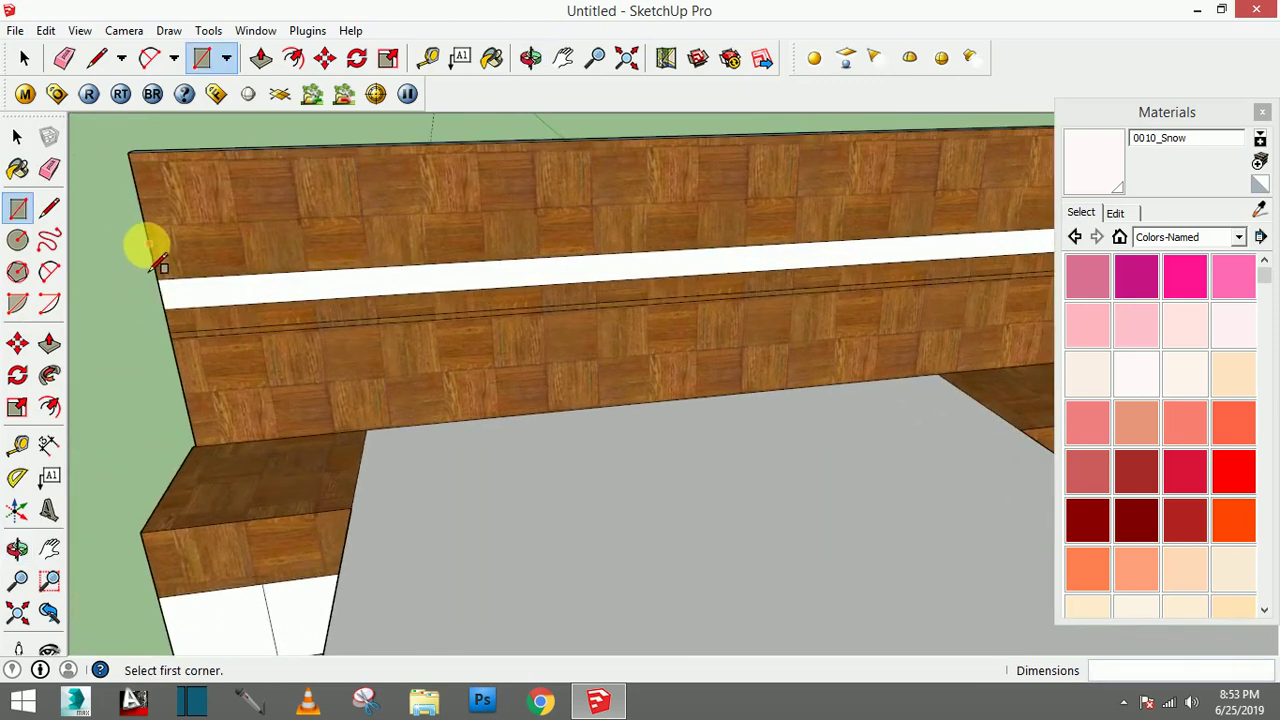
left_click(157, 262)
scroll(700, 245, "down", 3)
scroll(849, 206, "up", 2)
scroll(885, 215, "up", 3)
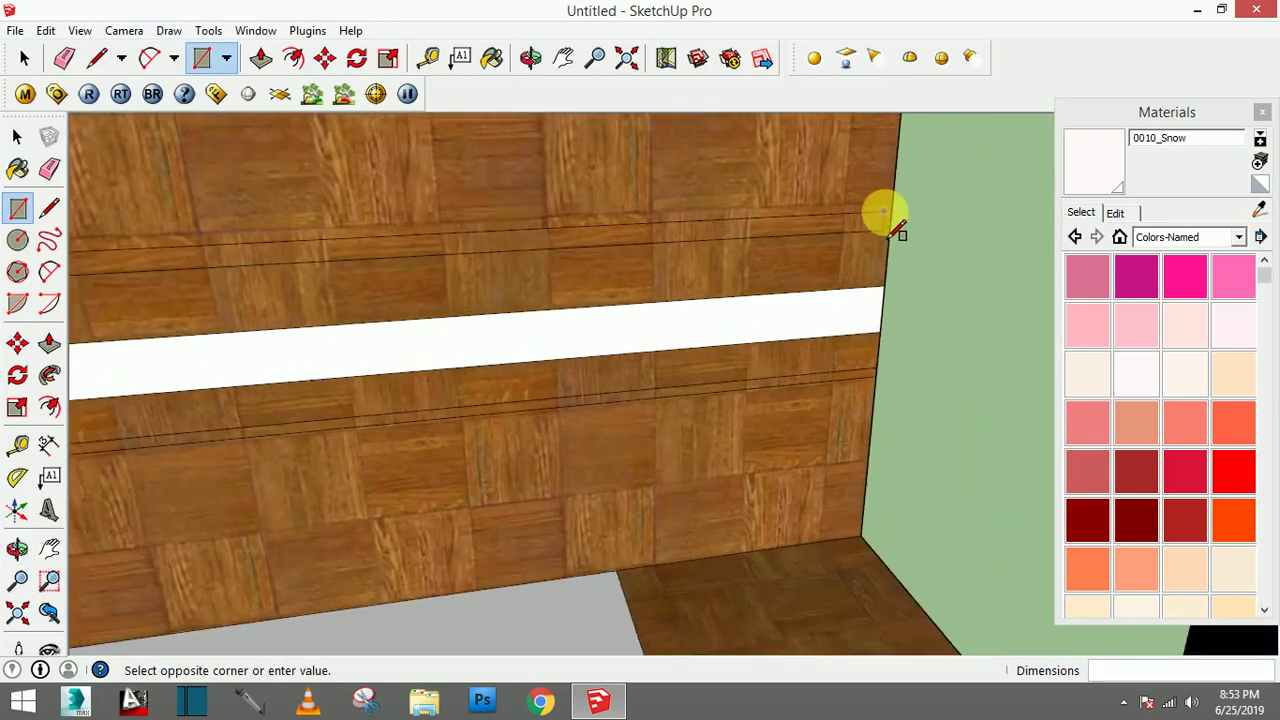
scroll(892, 224, "up", 3)
scroll(905, 226, "up", 1)
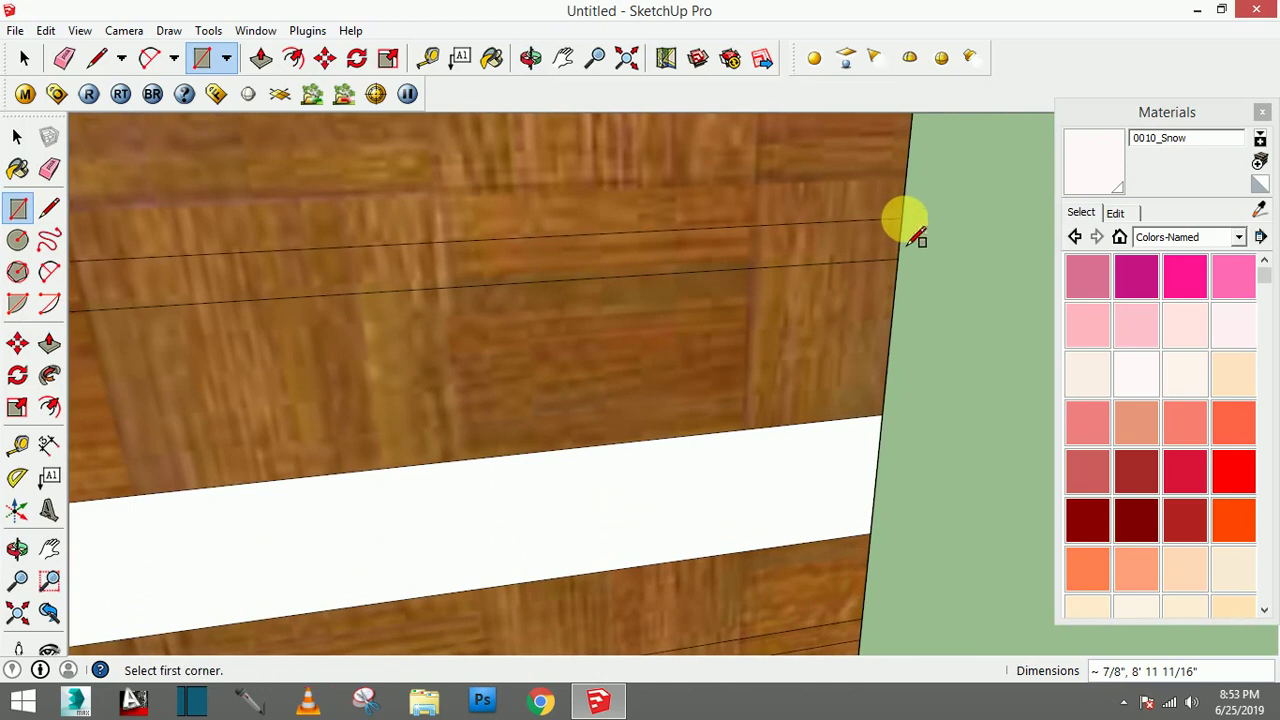
scroll(905, 225, "down", 2)
scroll(880, 300, "down", 2)
scroll(888, 322, "down", 1)
scroll(886, 329, "down", 2)
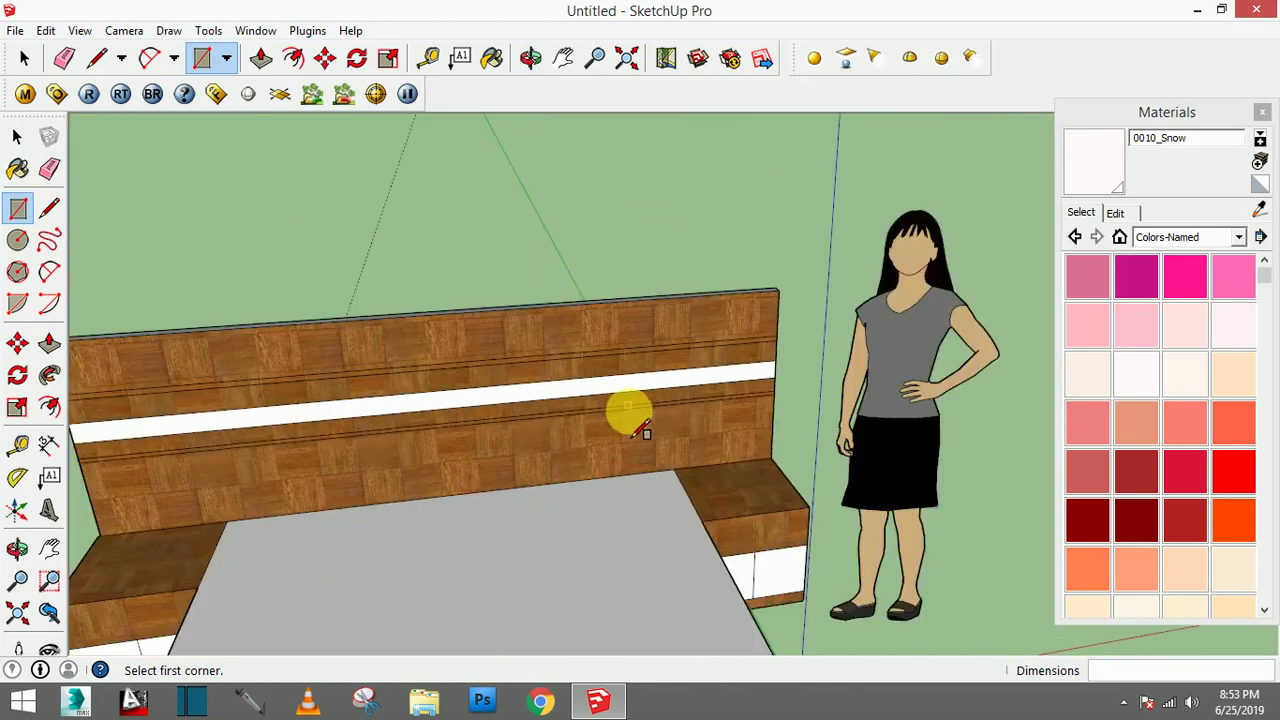
scroll(628, 418, "down", 2)
scroll(520, 480, "down", 1)
mouse_move(517, 515)
middle_mouse_down("shift")
mouse_move(543, 457)
mouse_move(629, 400)
mouse_move(480, 357)
middle_mouse_up("shift")
scroll(535, 355, "up", 3)
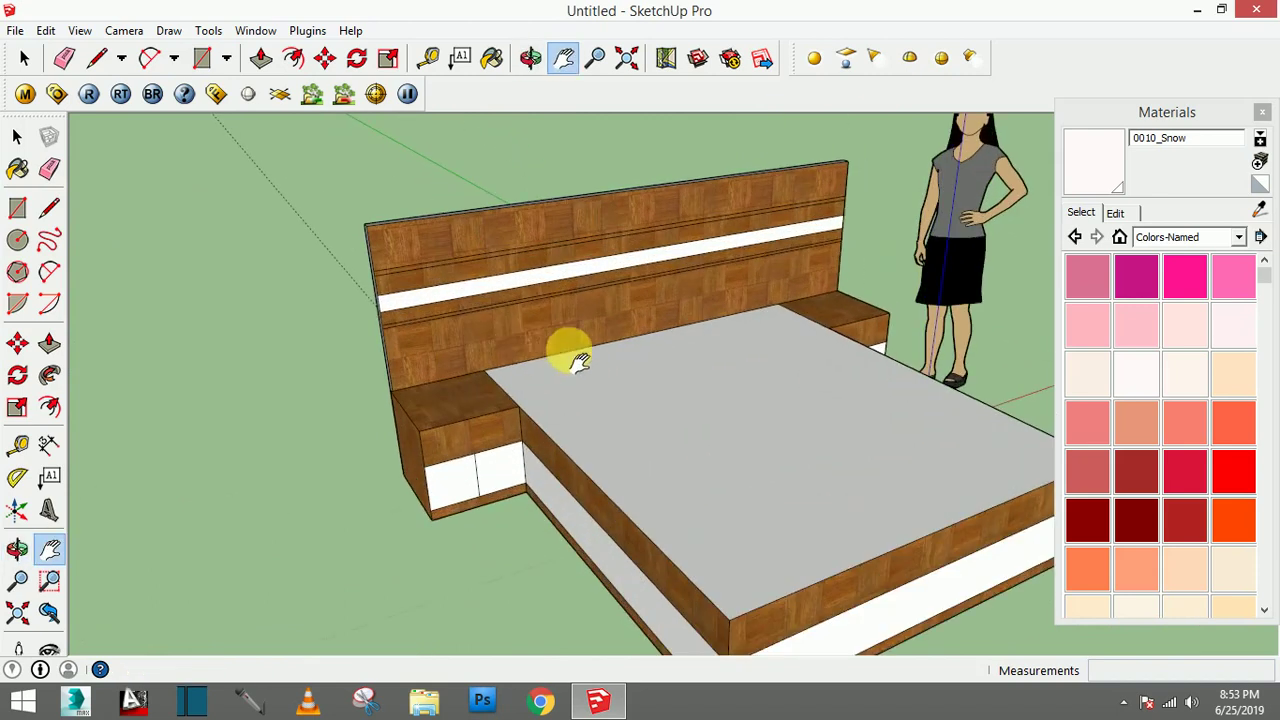
mouse_move(575, 358)
middle_mouse_down()
mouse_move(651, 351)
mouse_move(657, 329)
mouse_move(480, 380)
mouse_move(453, 375)
middle_mouse_up()
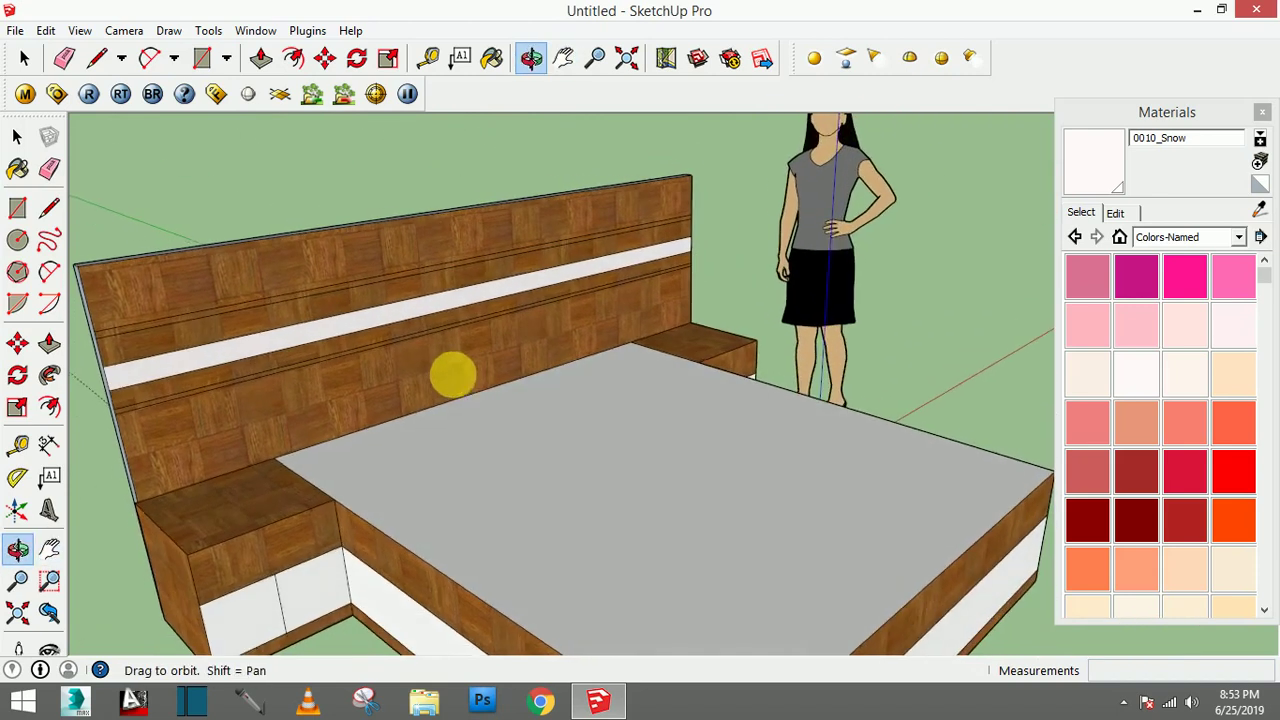
Paint the thin strip above the white band with 0011_Seashell and view the whole bed
left_click(17, 169)
left_click(1185, 372)
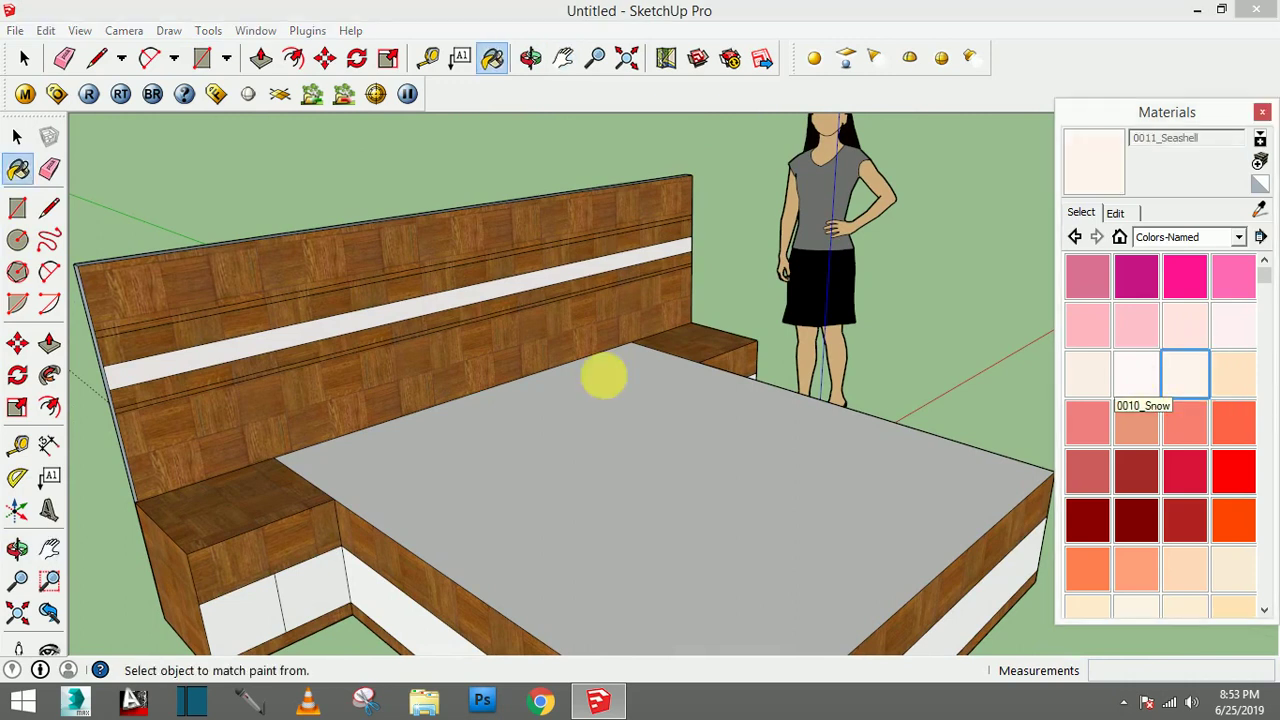
left_click(325, 293)
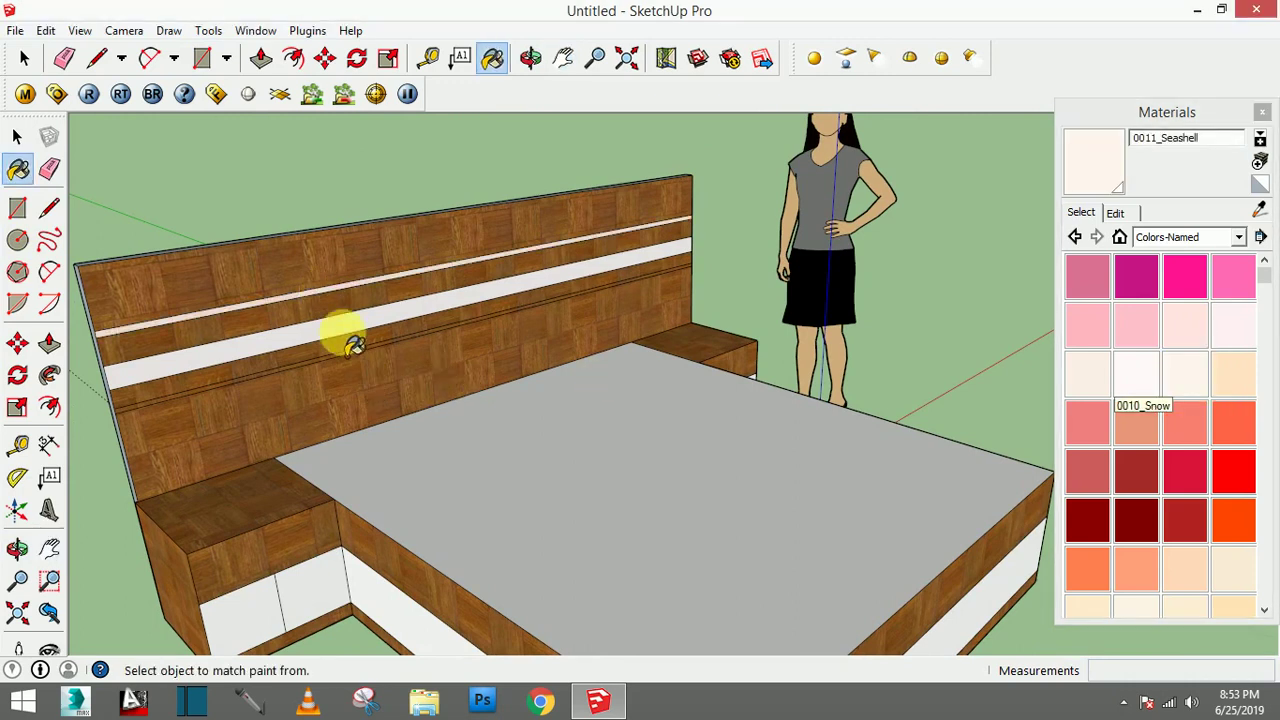
mouse_move(340, 370)
middle_mouse_down()
mouse_move(477, 366)
mouse_move(528, 349)
mouse_move(600, 386)
mouse_move(690, 405)
middle_mouse_up()
left_click(12, 146)
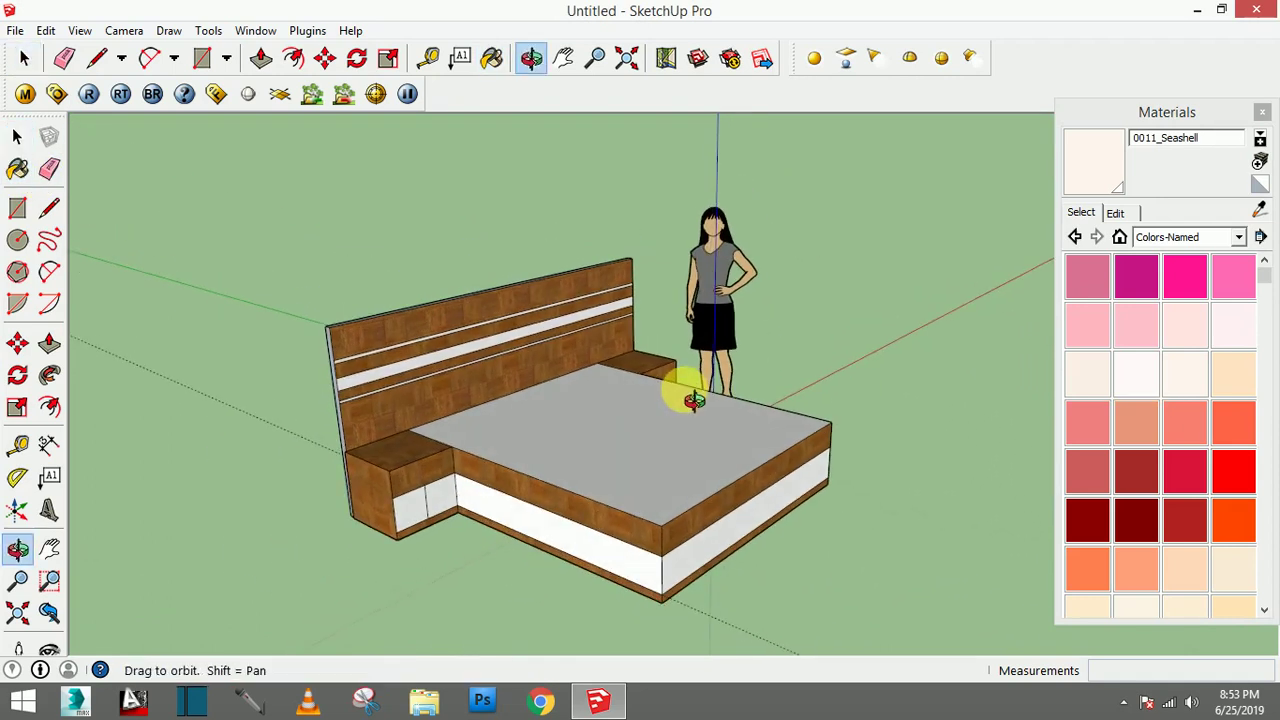